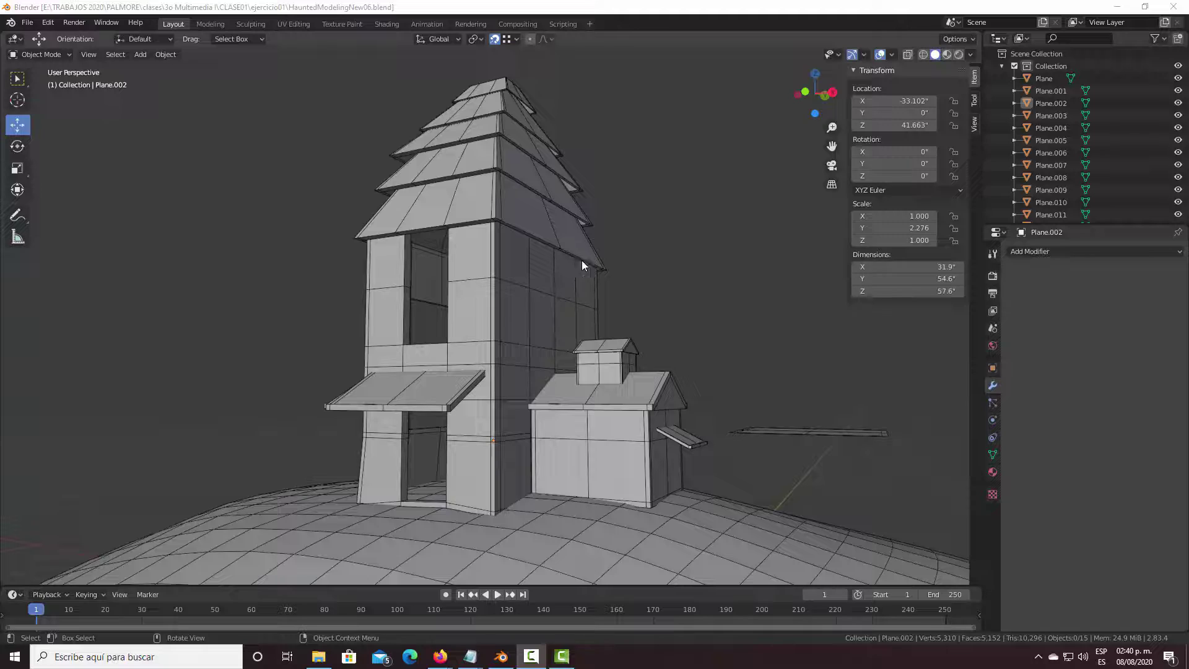
# Orbit to the small house and select its walls object, Plane.
pyautogui.moveTo(582, 265)
pyautogui.mouseDown(button='middle')
pyautogui.moveTo(412, 310)
pyautogui.moveTo(428, 320)
pyautogui.moveTo(453, 307)
pyautogui.moveTo(554, 303)
pyautogui.moveTo(589, 291)
pyautogui.moveTo(585, 263)
pyautogui.moveTo(557, 341)
pyautogui.moveTo(589, 412)
pyautogui.moveTo(487, 421)
pyautogui.moveTo(544, 399)
pyautogui.moveTo(604, 403)
pyautogui.mouseUp(button='middle')
pyautogui.scroll(5, 535, 301)
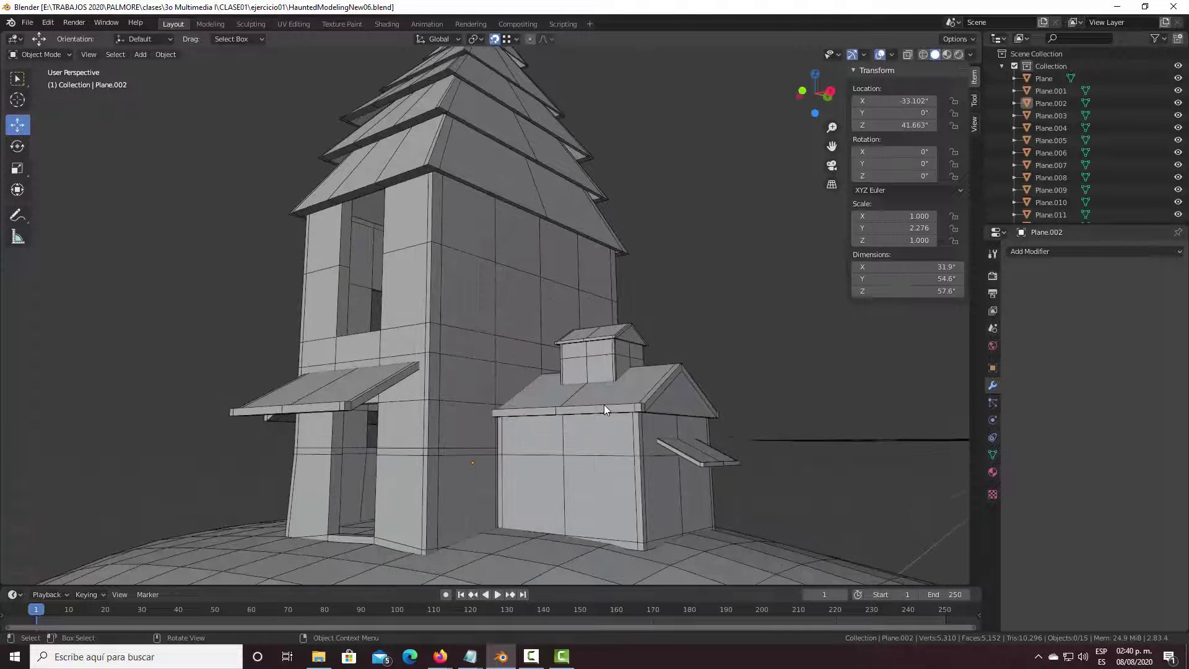
pyautogui.click(583, 452)
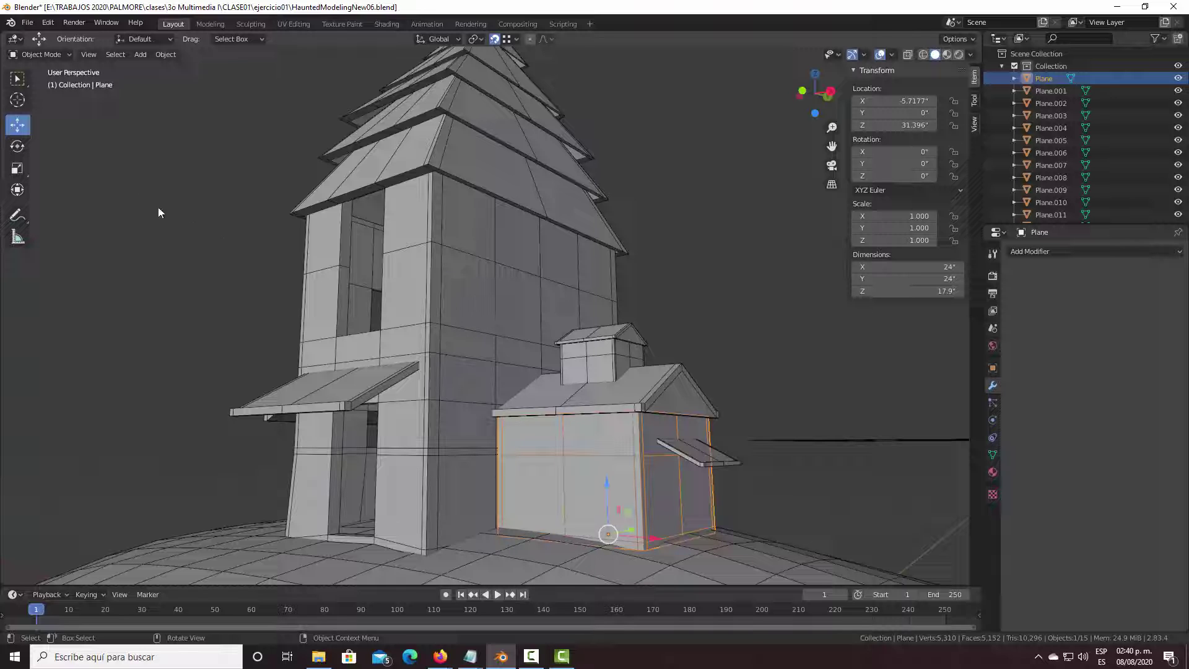
# Enter Edit Mode on Plane and frame a face of the front wall.
pyautogui.press('Tab')
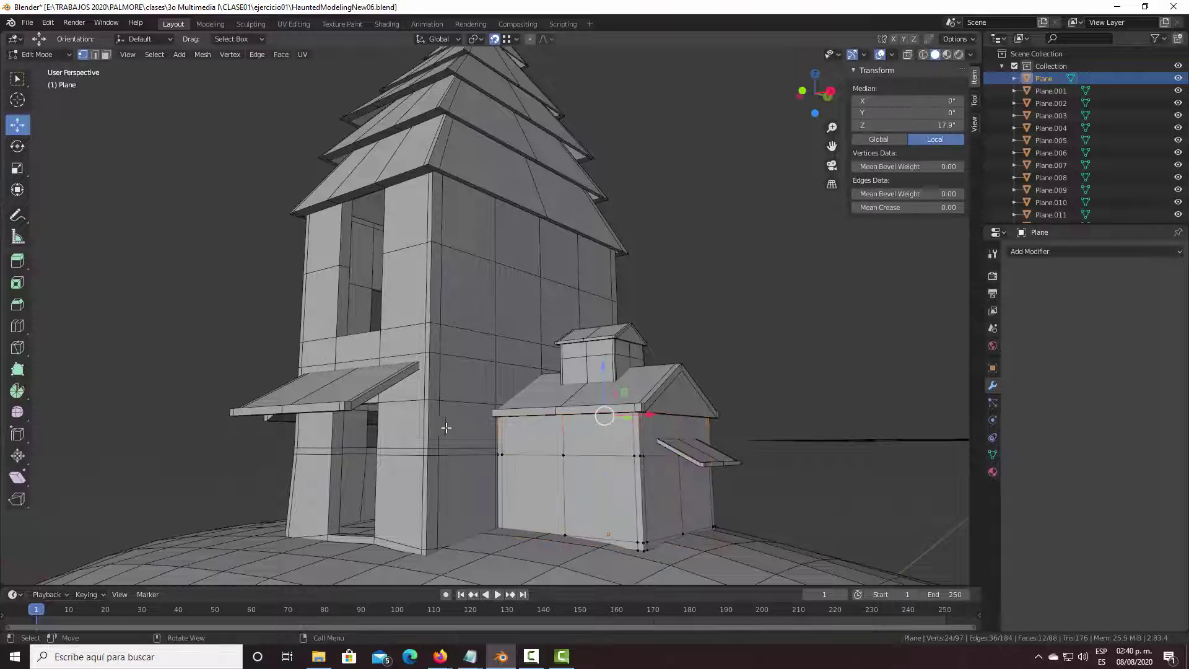
pyautogui.moveTo(521, 329); pyautogui.dragTo(530, 337, button='middle')
pyautogui.moveTo(609, 365); pyautogui.dragTo(623, 355, button='middle')
pyautogui.scroll(2, 654, 394)
pyautogui.scroll(2, 691, 423)
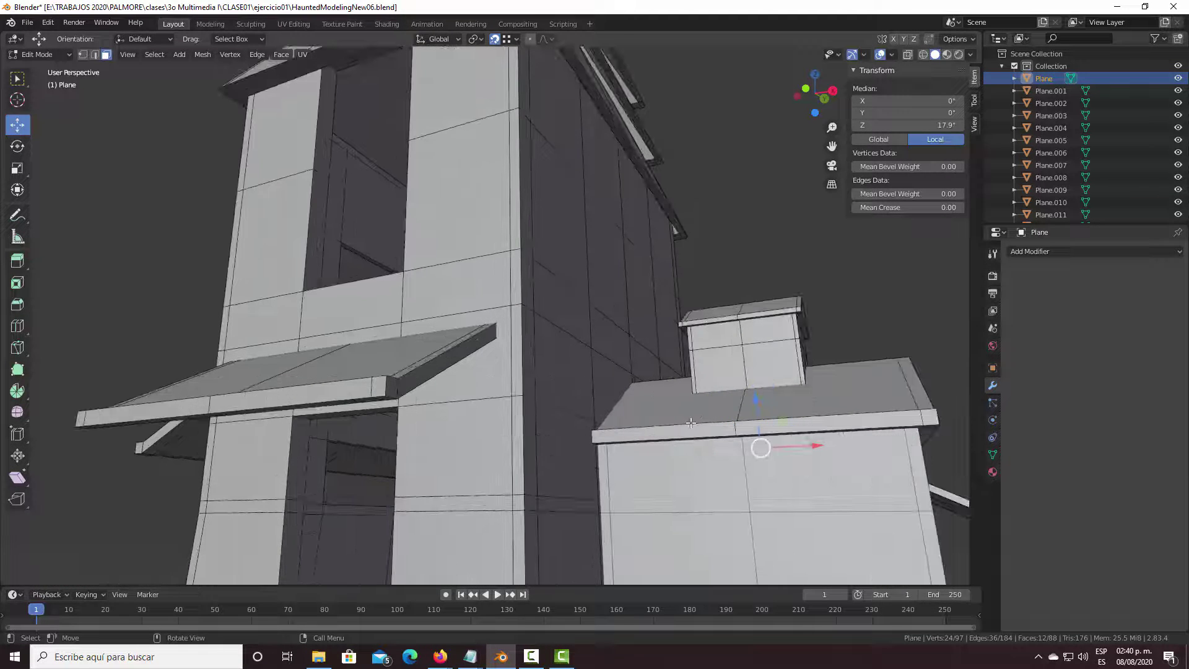
pyautogui.click(716, 490)
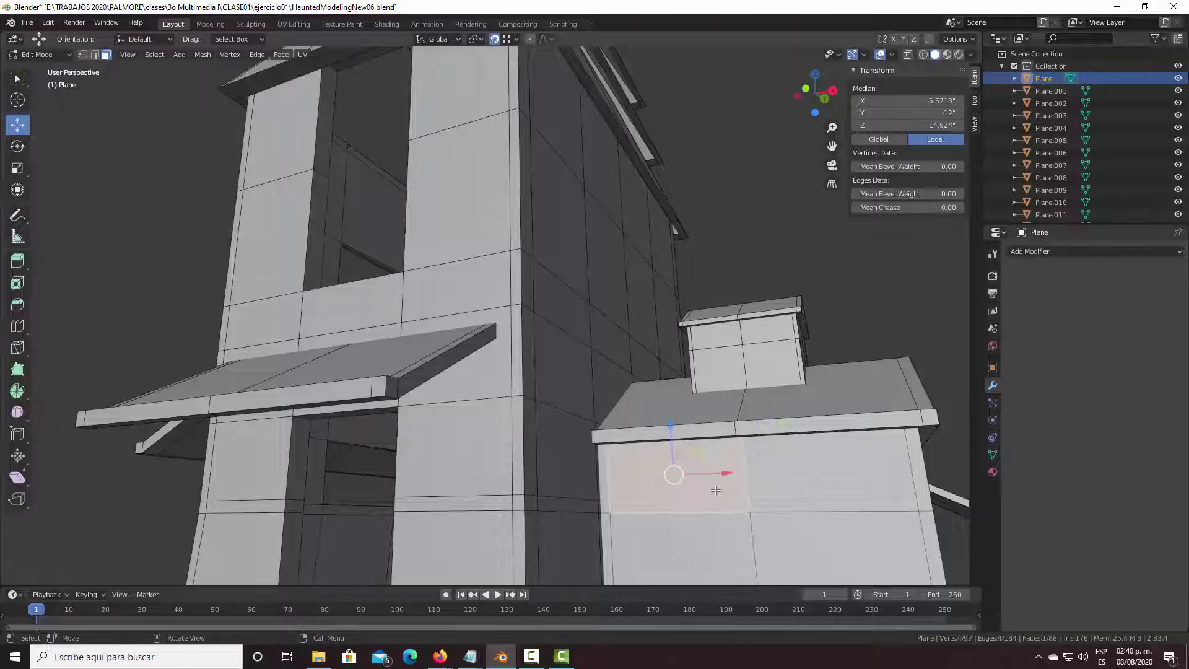
pyautogui.press('KP_Decimal')
# Zoom out, deselect everything, and start then cancel a loop cut.
pyautogui.scroll(-4, 687, 452)
pyautogui.scroll(-1, 669, 426)
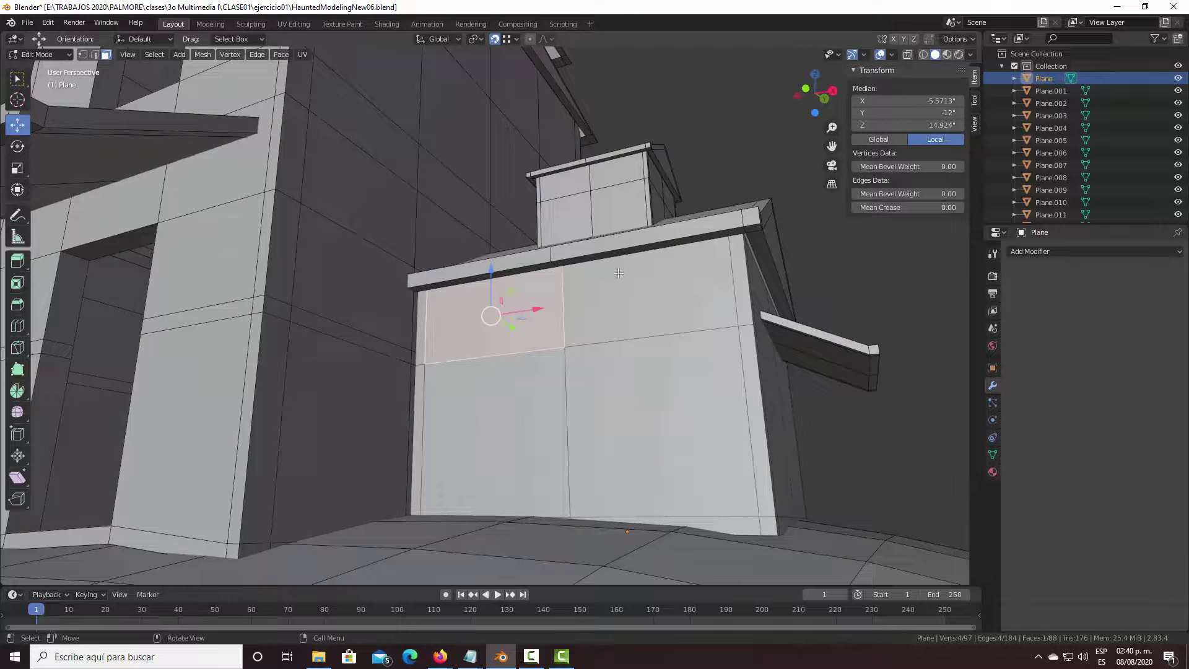
pyautogui.hotkey('alt', 'a')
pyautogui.hotkey('ctrl', 'r')
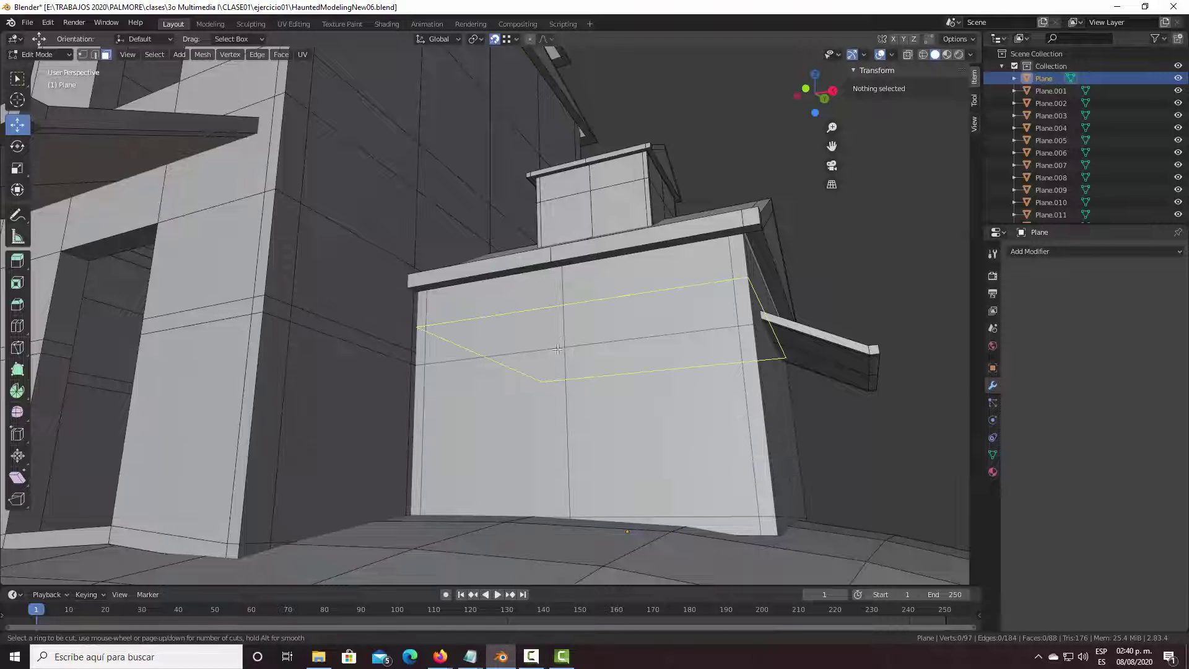
pyautogui.press('Escape')
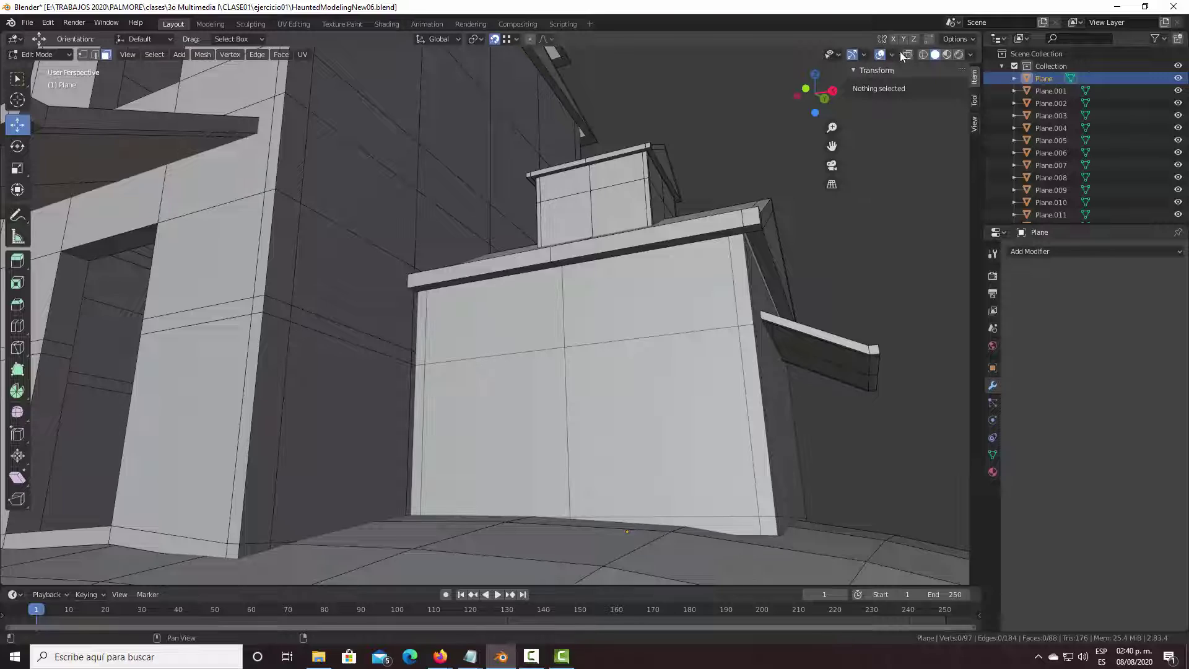
# Turn on X-ray and add a first vertical edge loop around the house walls.
pyautogui.click(906, 55)
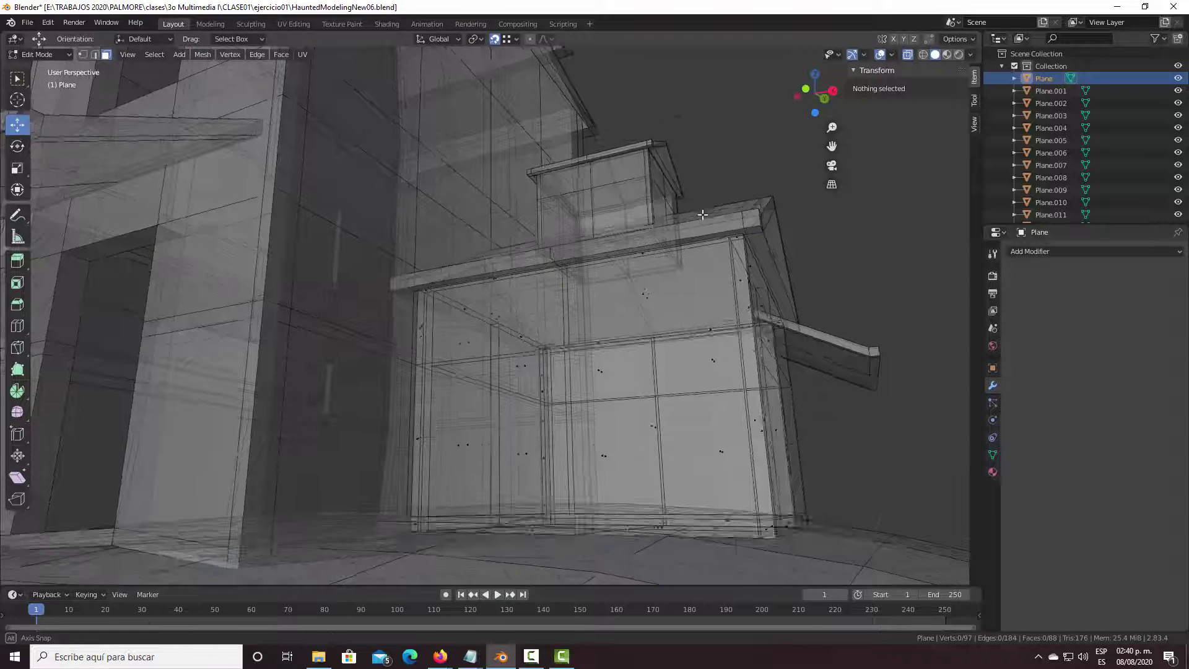
pyautogui.moveTo(702, 215); pyautogui.dragTo(692, 232, button='middle')
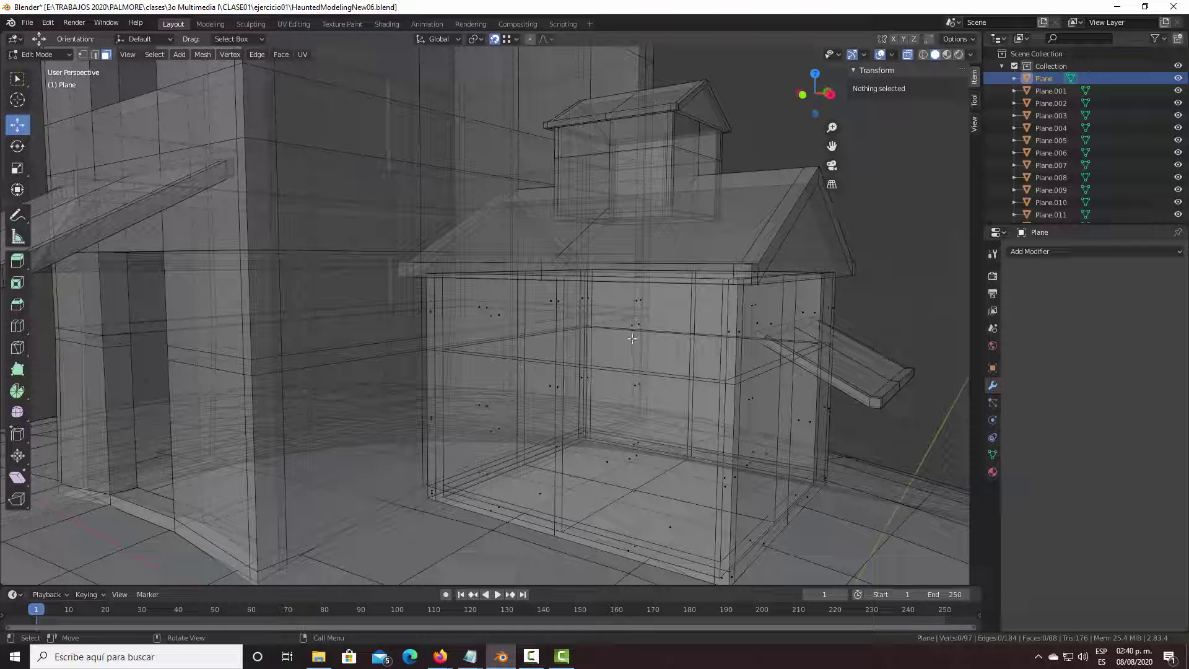
pyautogui.hotkey('ctrl', 'r')
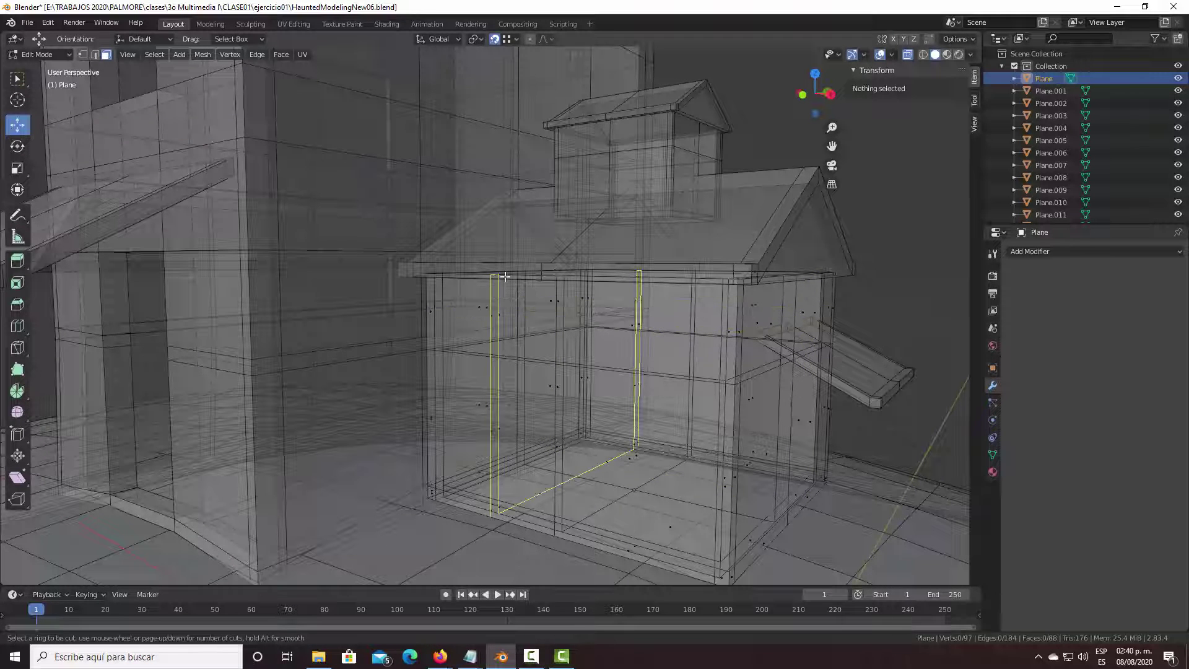
pyautogui.click(594, 285)
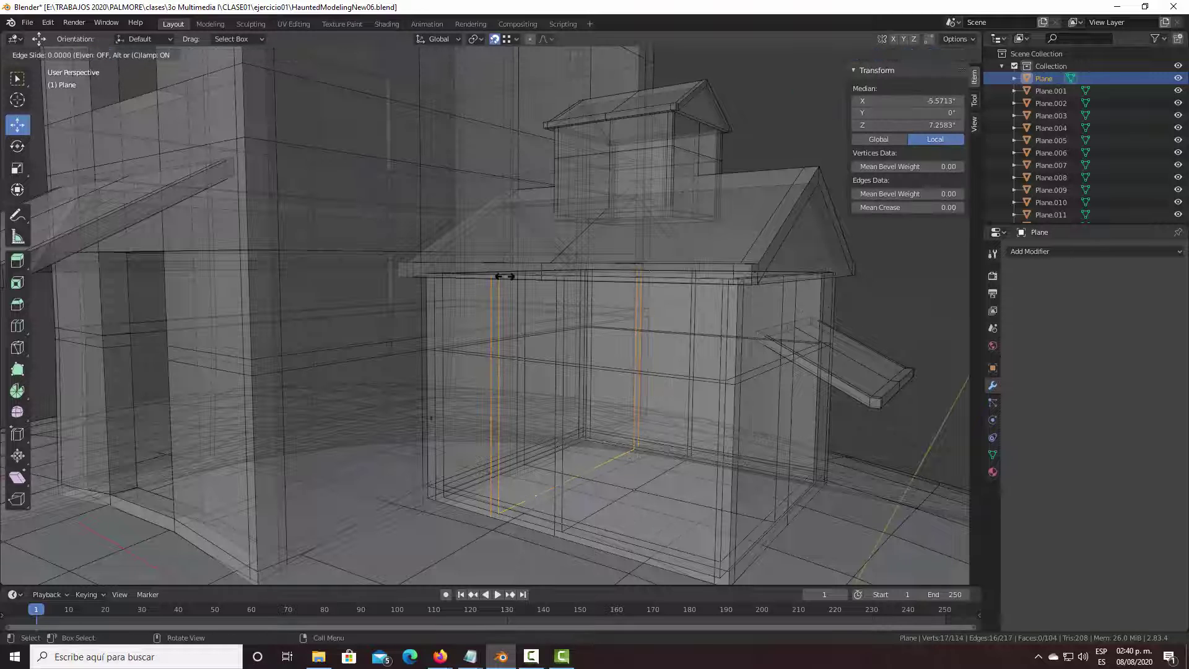
pyautogui.click(623, 288)
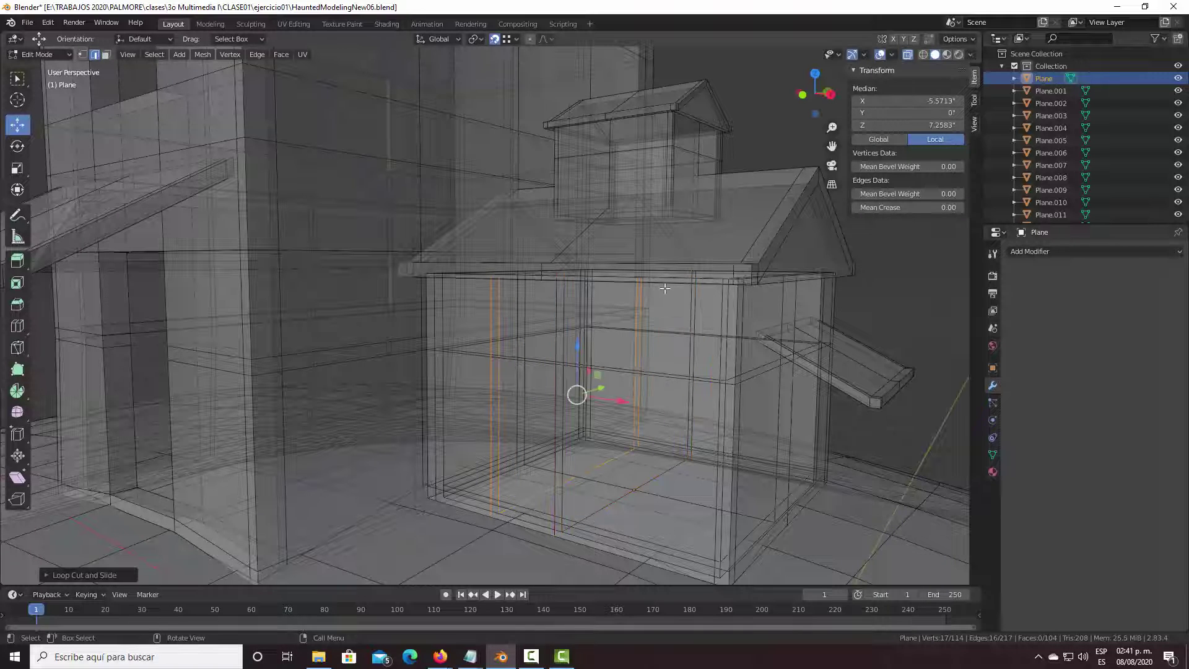
# Add a second vertical edge loop beside the first.
pyautogui.hotkey('ctrl', 'r')
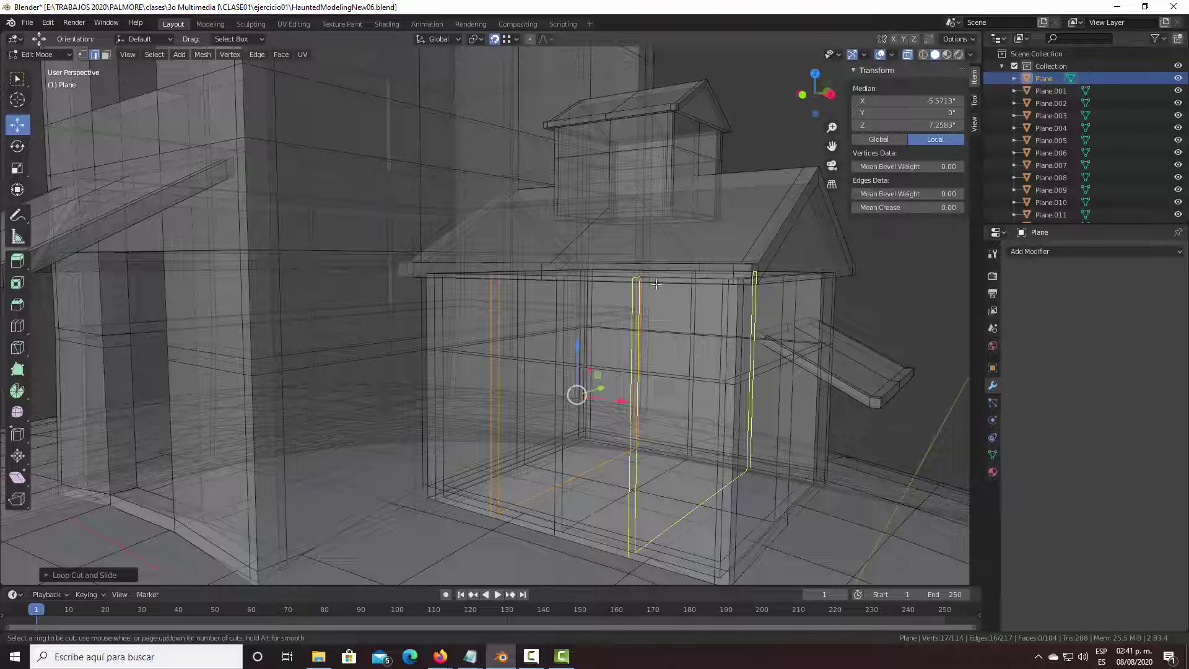
pyautogui.click(655, 283)
pyautogui.click(655, 285)
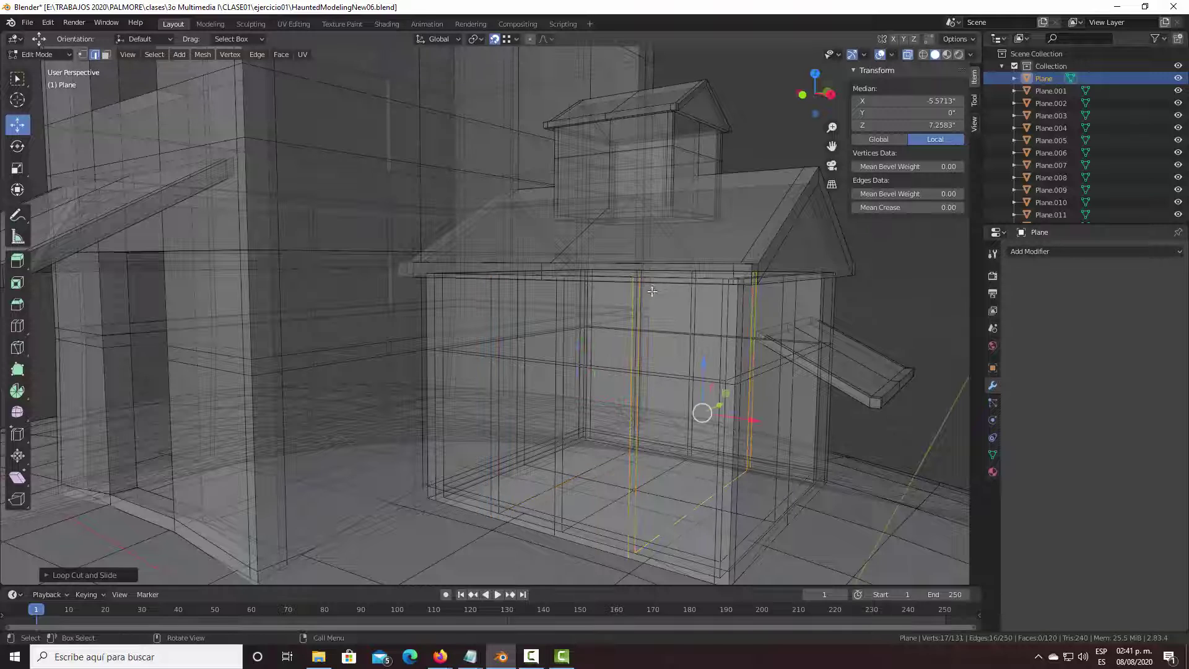
pyautogui.moveTo(634, 307)
pyautogui.mouseDown(button='middle')
pyautogui.moveTo(677, 298)
pyautogui.moveTo(663, 303)
pyautogui.mouseUp(button='middle')
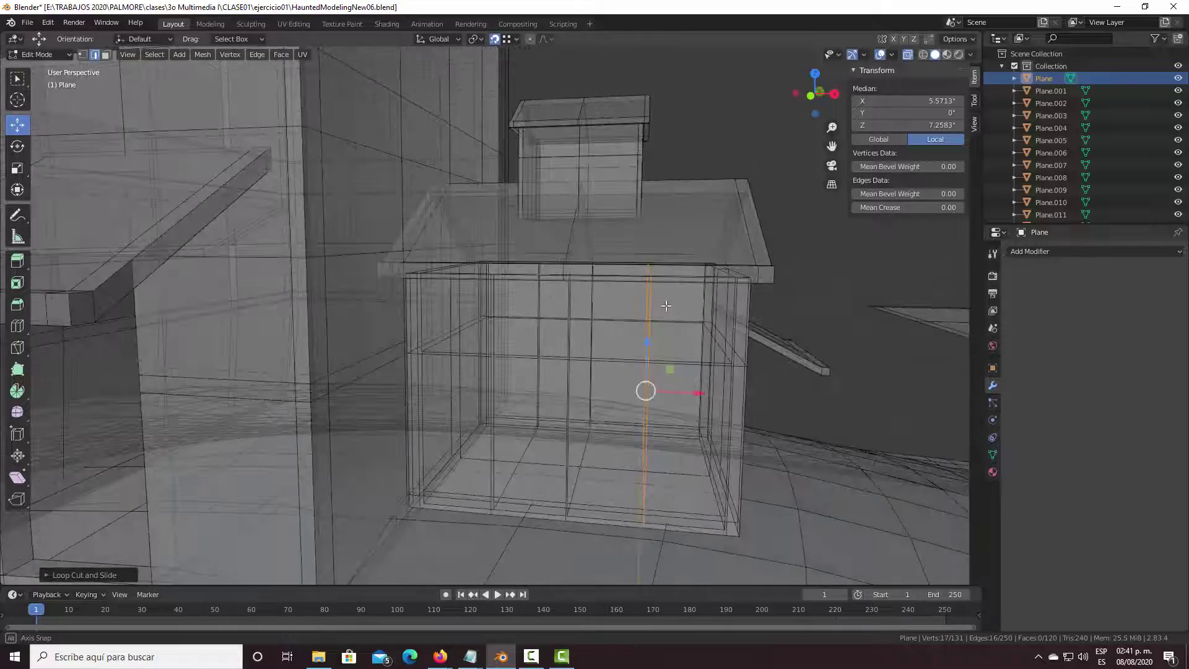
pyautogui.moveTo(663, 303)
pyautogui.mouseDown(button='middle')
pyautogui.moveTo(639, 319)
pyautogui.moveTo(636, 342)
pyautogui.mouseUp(button='middle')
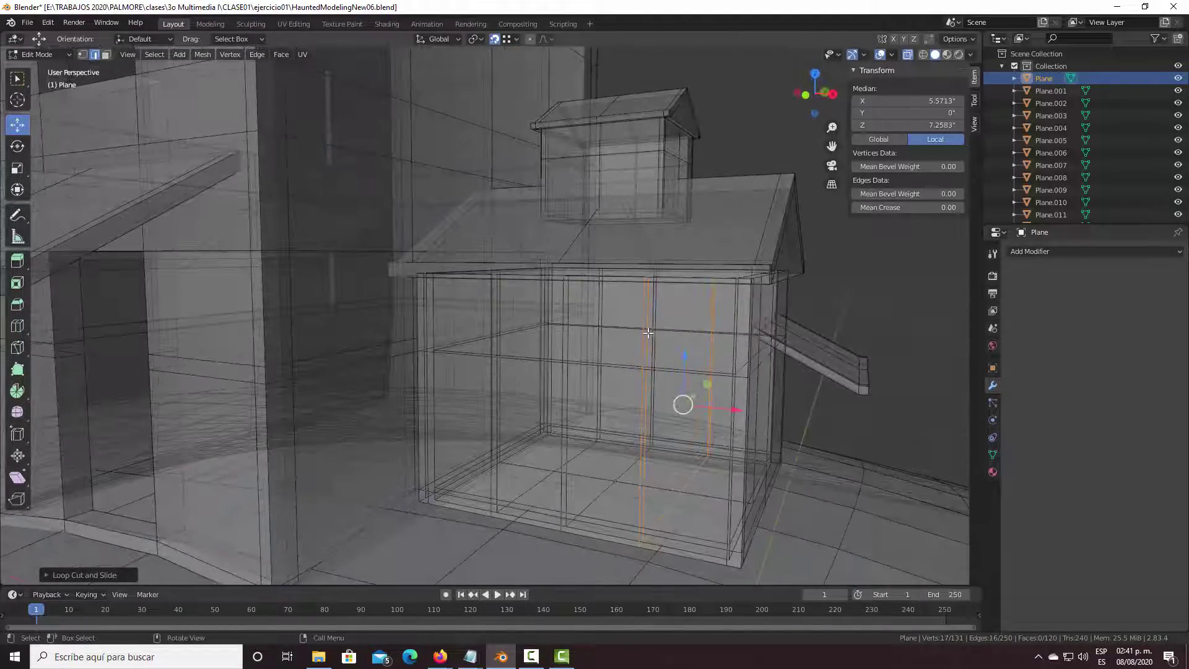
pyautogui.hotkey('ctrl', 'r')
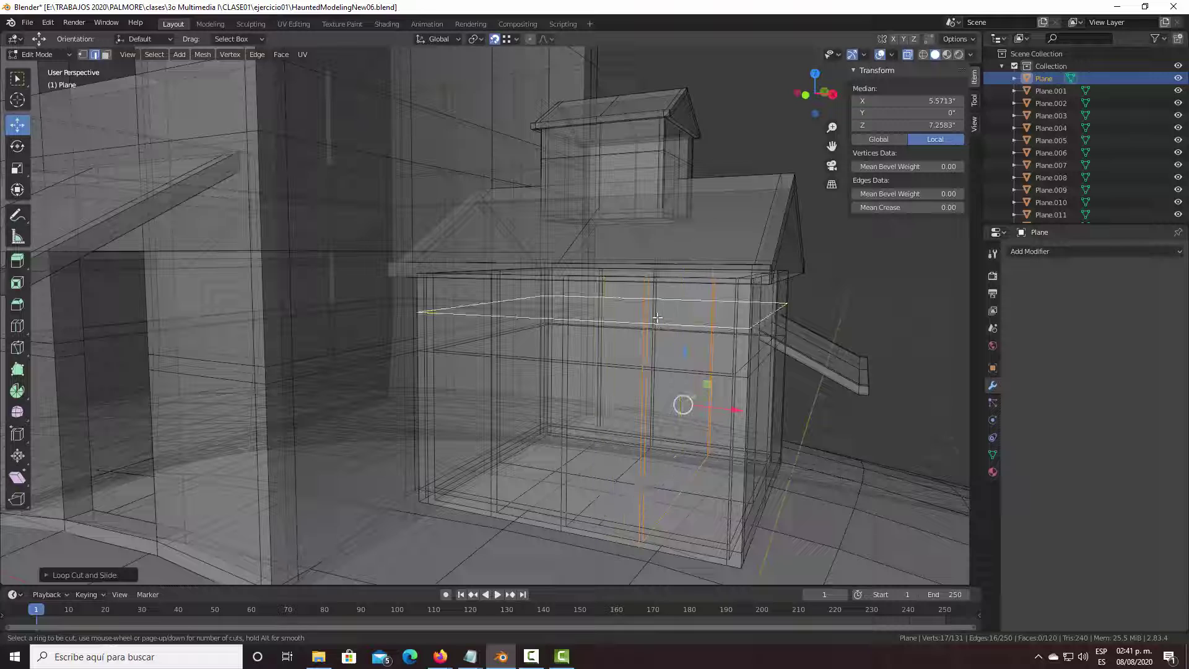
# Add two horizontal edge loops around the walls, one centred and one lower.
pyautogui.click(657, 318)
pyautogui.press('ctrl')
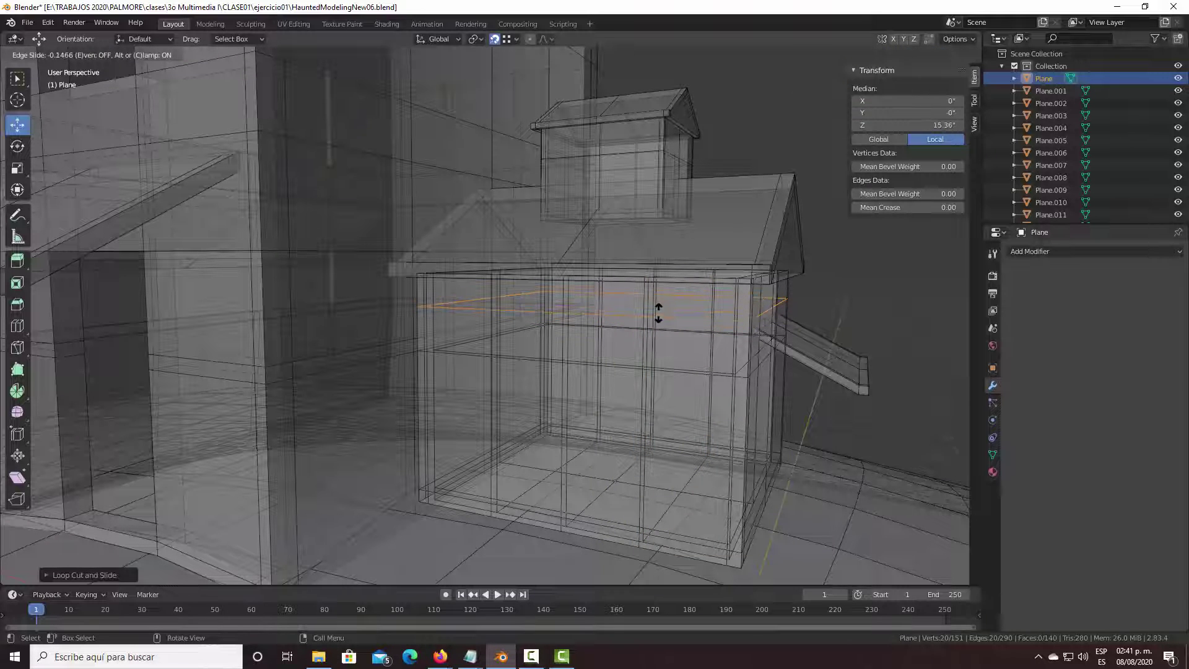
pyautogui.rightClick(658, 313)
pyautogui.hotkey('ctrl', 'r')
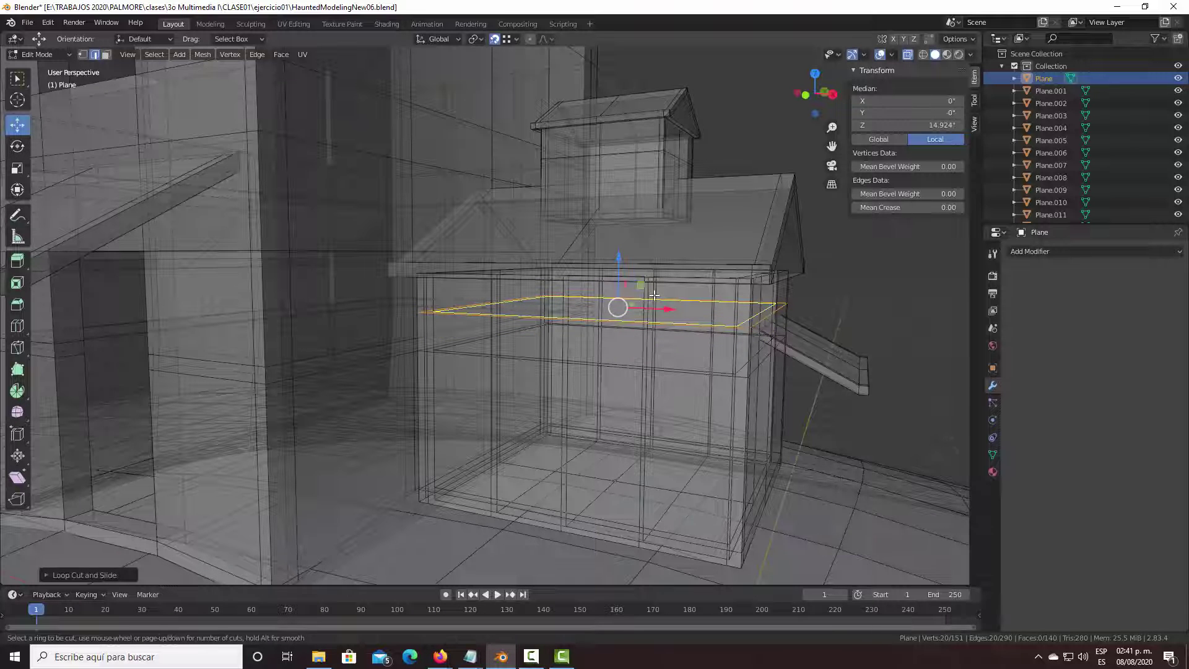
pyautogui.click(655, 295)
pyautogui.click(650, 333)
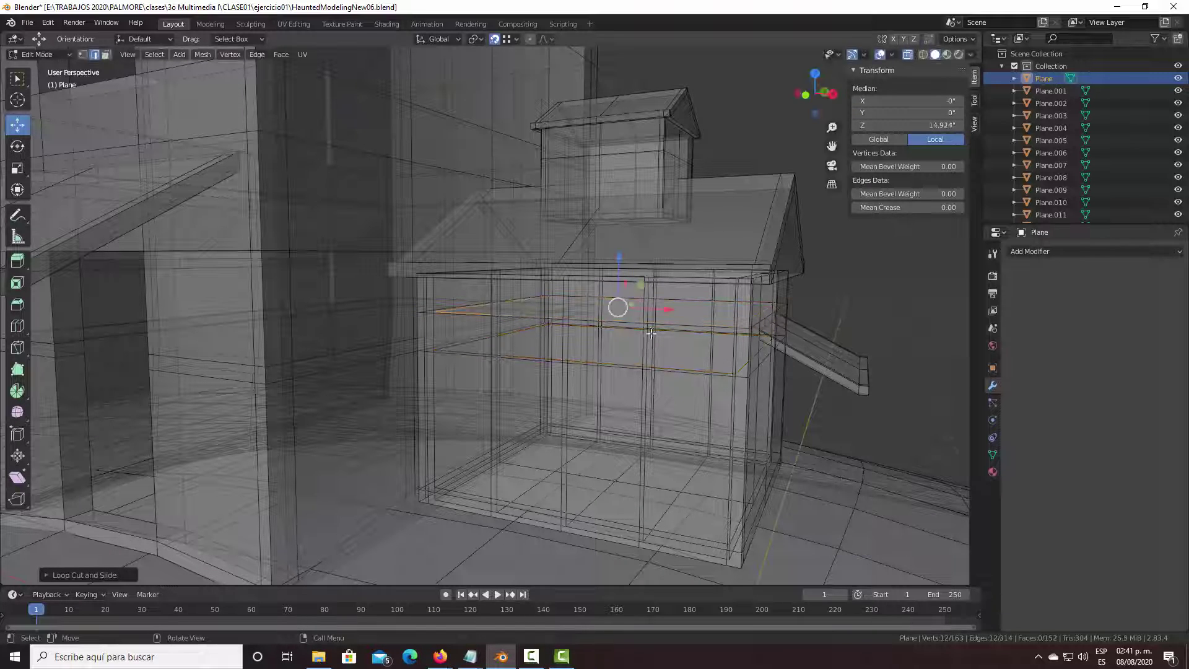
# With X-ray back on, select the horizontal wall edge loops.
pyautogui.moveTo(643, 384); pyautogui.dragTo(631, 391, button='middle')
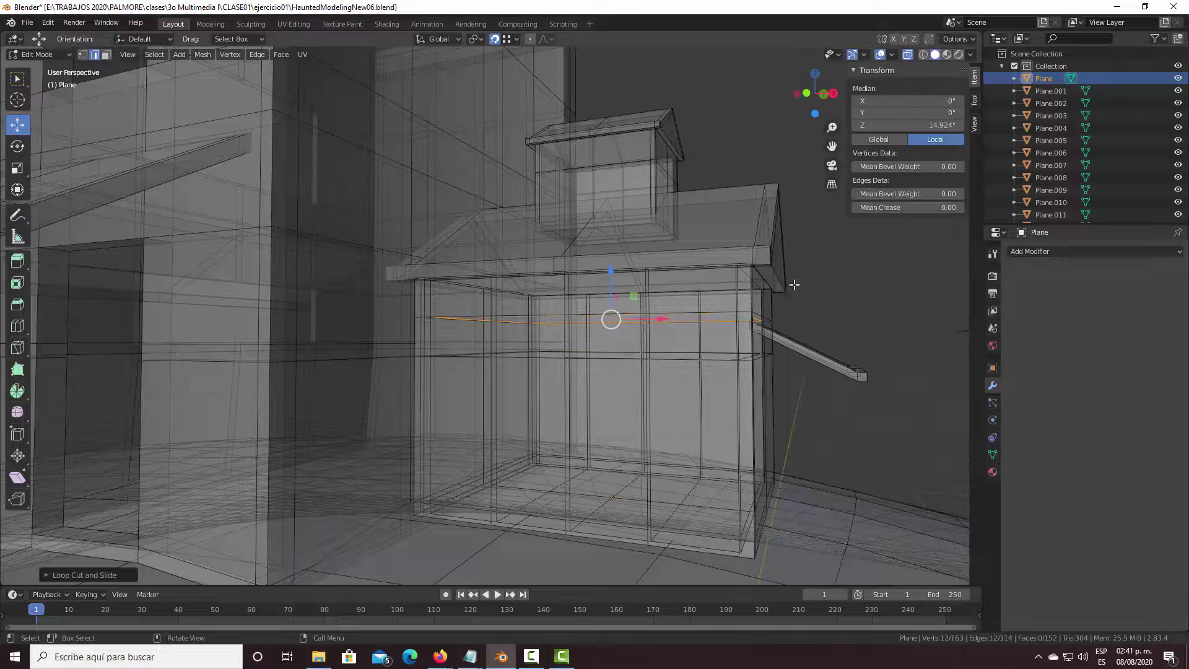
pyautogui.click(908, 54)
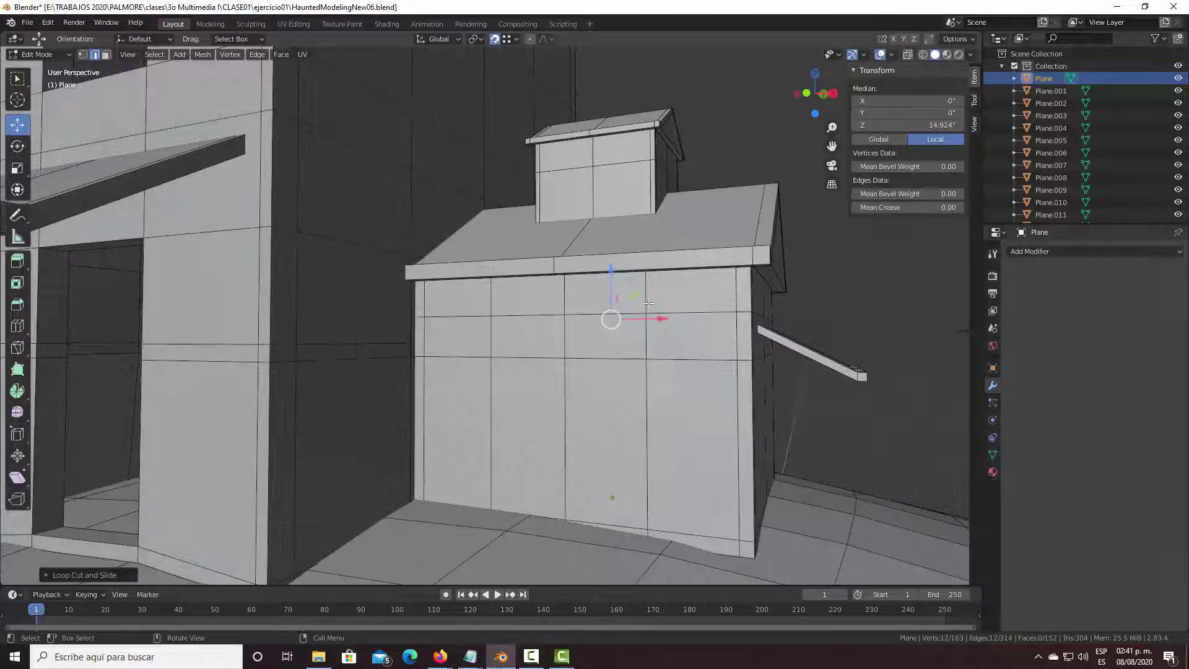
pyautogui.moveTo(648, 303)
pyautogui.mouseDown(button='middle')
pyautogui.moveTo(662, 297)
pyautogui.moveTo(653, 316)
pyautogui.moveTo(662, 313)
pyautogui.mouseUp(button='middle')
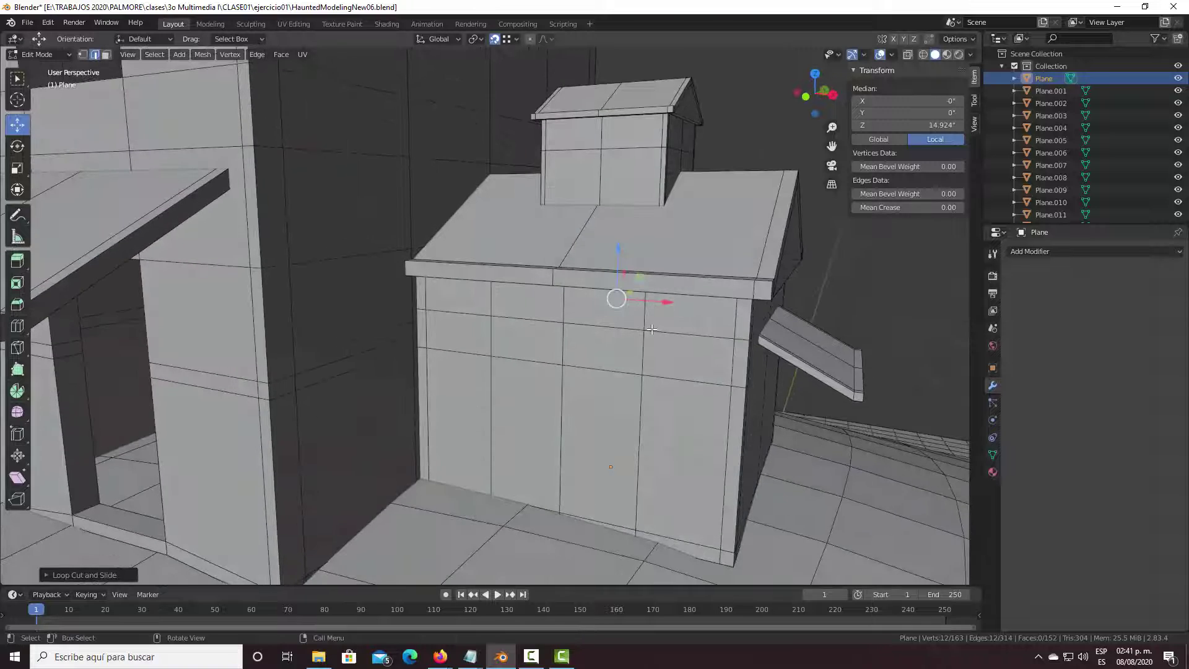
pyautogui.click(909, 54)
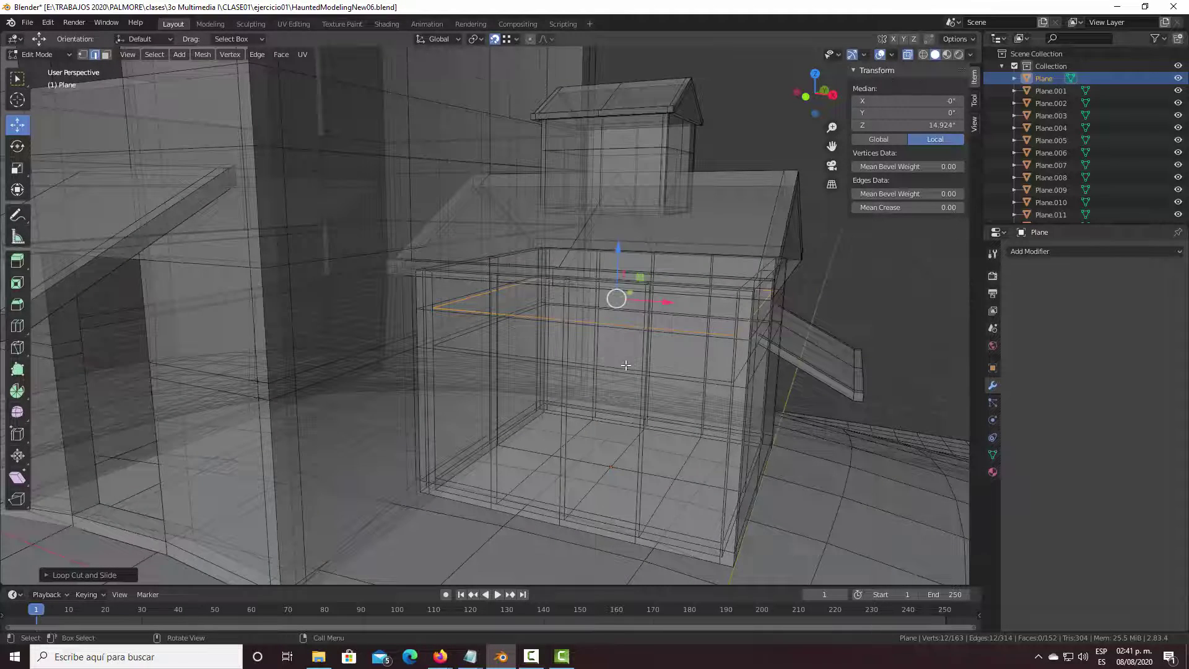
pyautogui.scroll(3, 697, 346)
pyautogui.scroll(3, 698, 346)
pyautogui.moveTo(727, 337); pyautogui.dragTo(830, 318, button='middle')
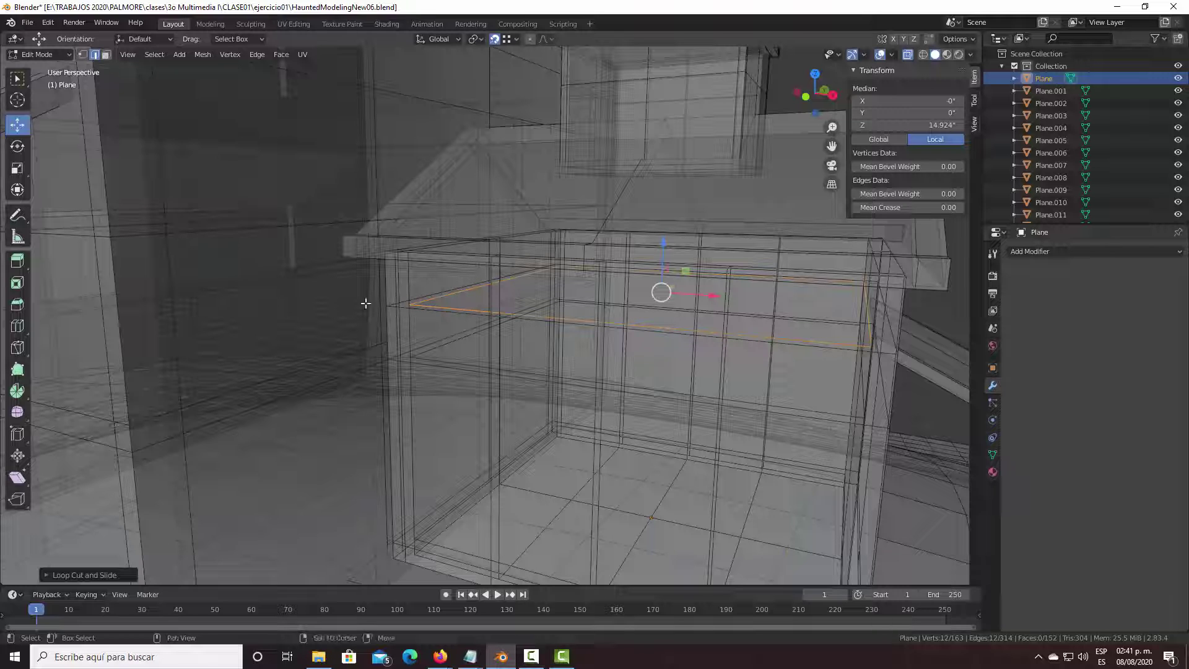
pyautogui.keyDown('shift'); pyautogui.click(446, 312); pyautogui.keyUp('shift')
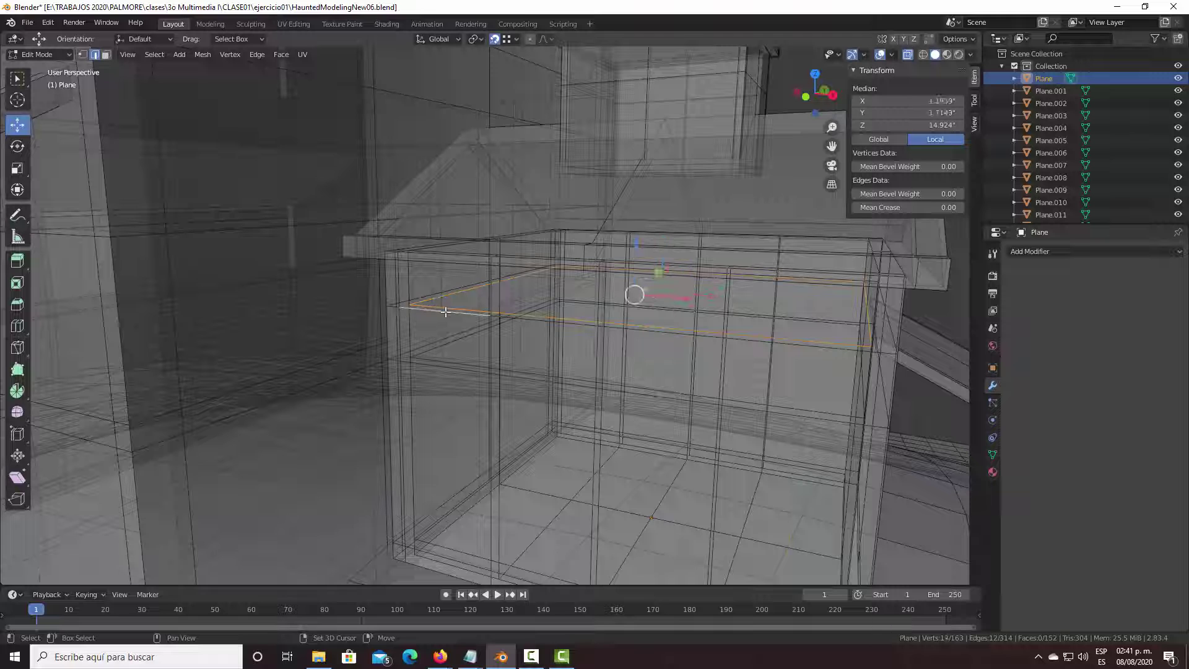
pyautogui.keyDown('alt'); pyautogui.keyDown('shift'); pyautogui.click(519, 318); pyautogui.keyUp('shift'); pyautogui.keyUp('alt')
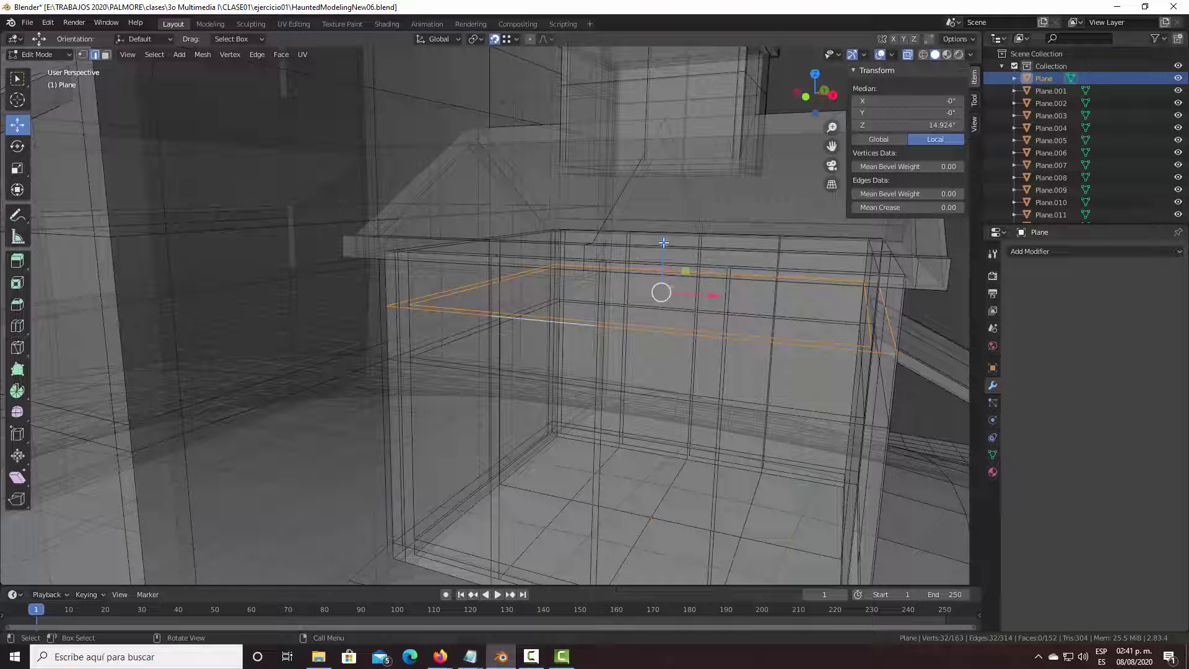
# Lower the selected loops to about Z 12.87 and turn X-ray off.
pyautogui.moveTo(663, 243); pyautogui.dragTo(663, 278)
pyautogui.click(908, 55)
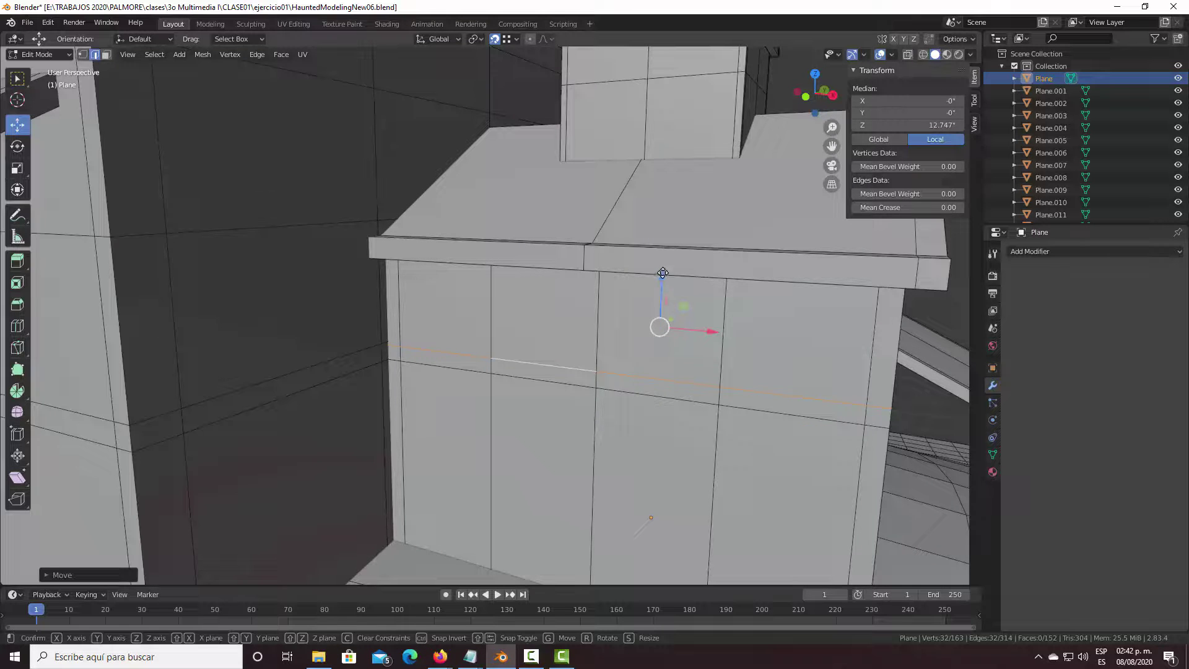
pyautogui.moveTo(662, 274); pyautogui.dragTo(662, 272)
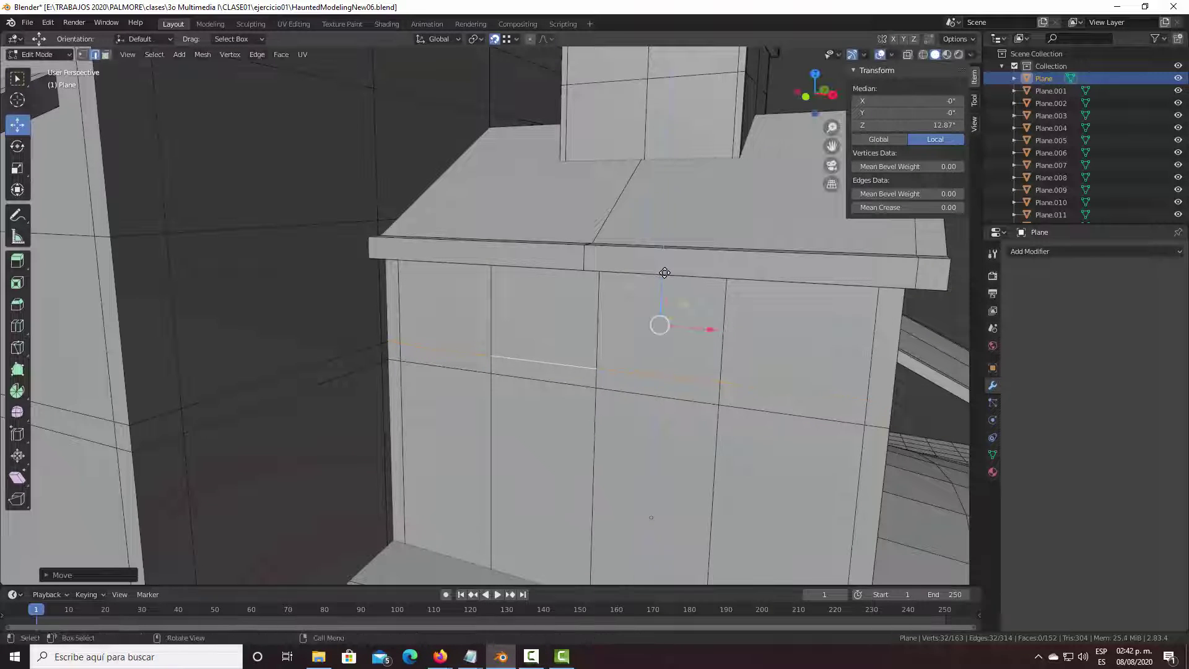
pyautogui.scroll(-2, 694, 345)
pyautogui.moveTo(694, 412); pyautogui.dragTo(704, 389, button='middle')
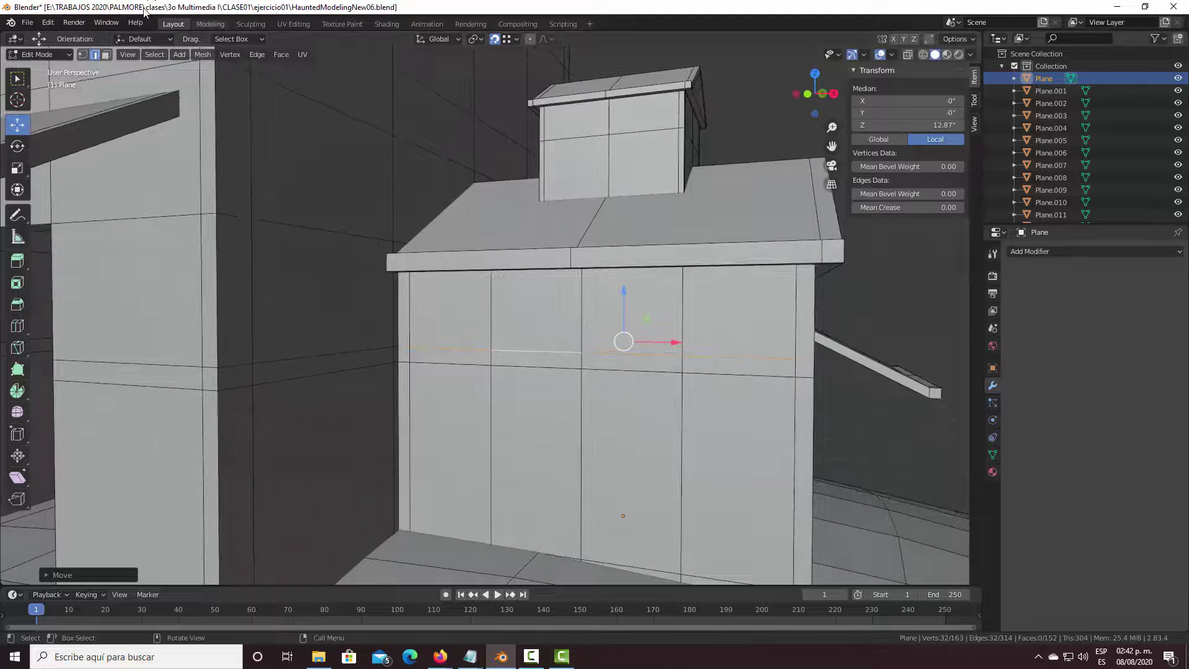
# In face select mode, delete the four window faces on the front wall.
pyautogui.click(106, 55)
pyautogui.click(551, 314)
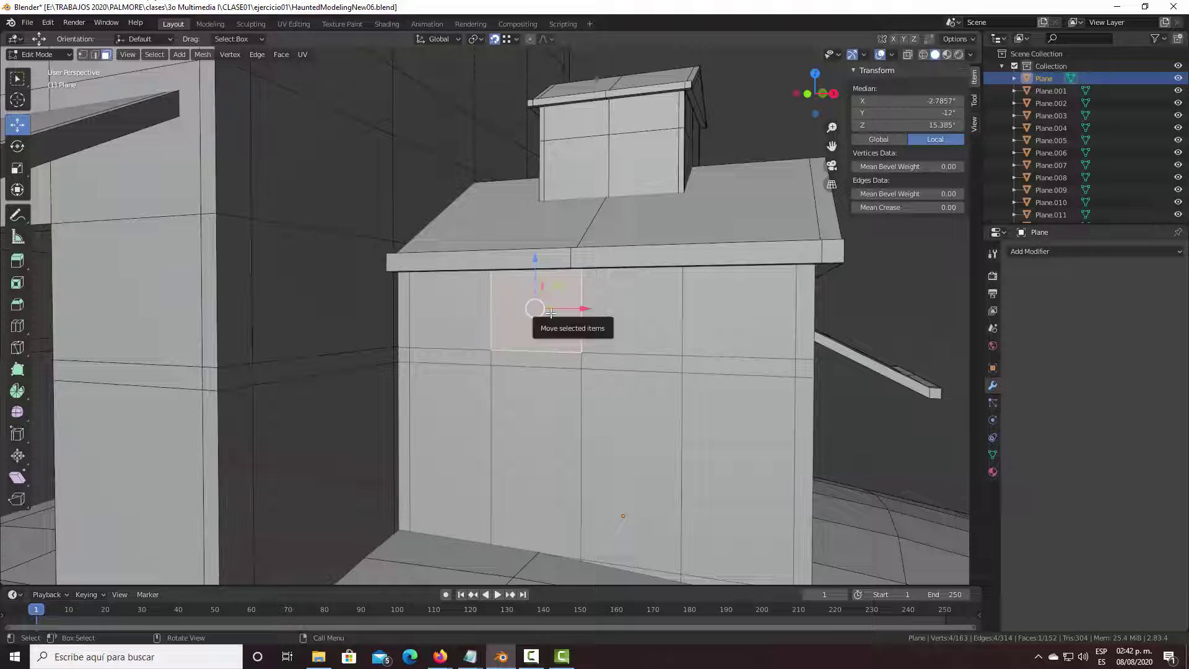
pyautogui.press('x')
pyautogui.click(551, 313)
pyautogui.click(551, 313)
pyautogui.press('x')
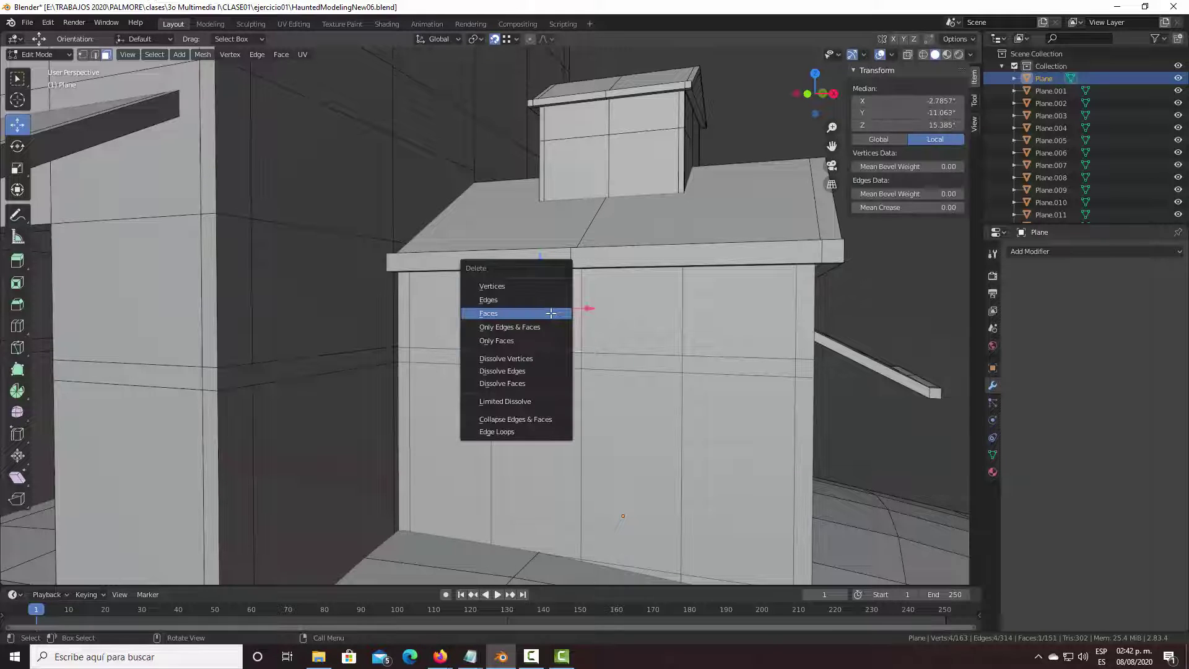
pyautogui.click(551, 313)
pyautogui.click(631, 308)
pyautogui.press('x')
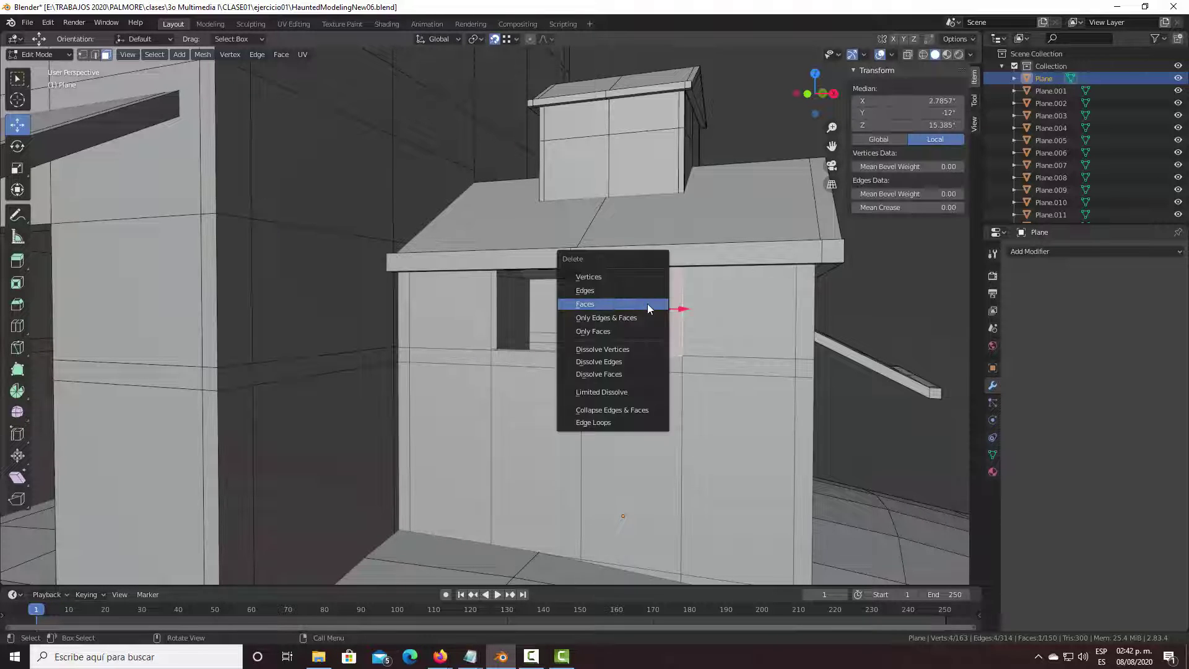
pyautogui.click(648, 304)
pyautogui.click(648, 304)
pyautogui.press('x')
pyautogui.click(647, 304)
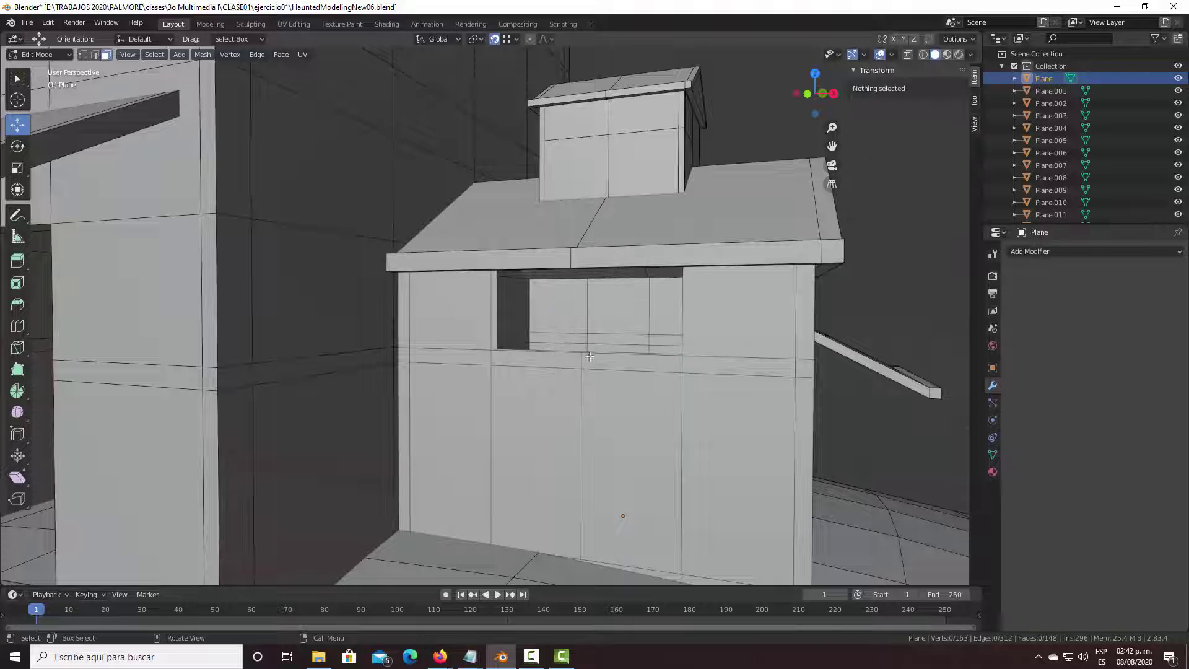
# Delete the four door faces on the lower front wall.
pyautogui.click(559, 406)
pyautogui.press('x')
pyautogui.click(560, 406)
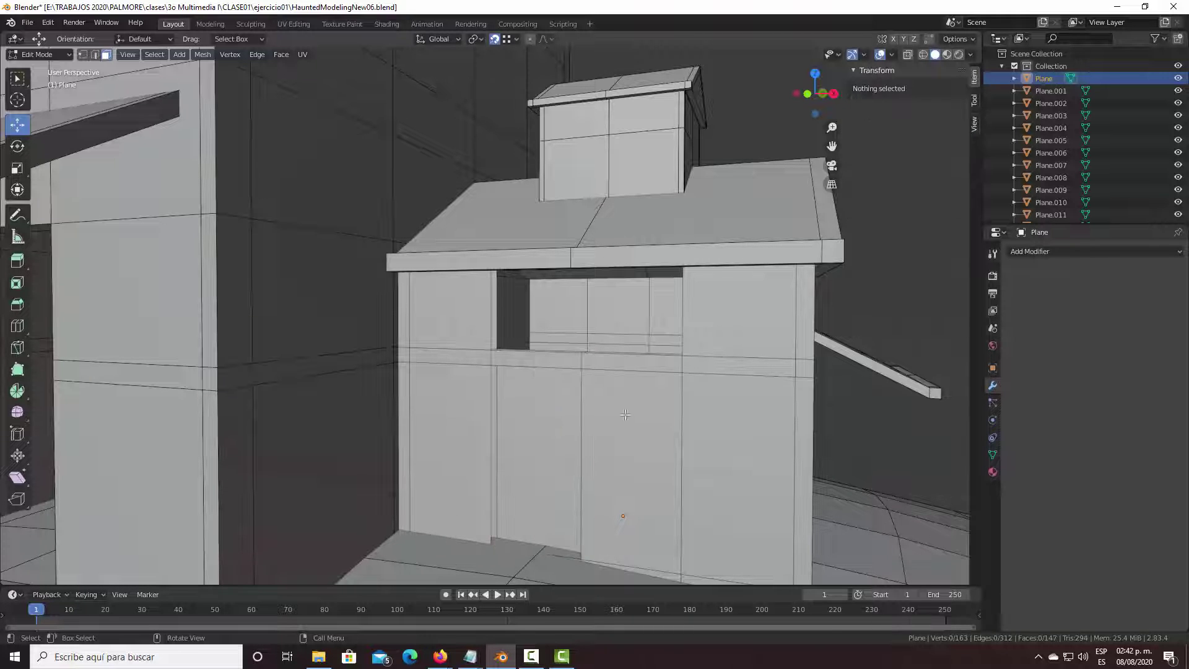
pyautogui.click(559, 410)
pyautogui.press('x')
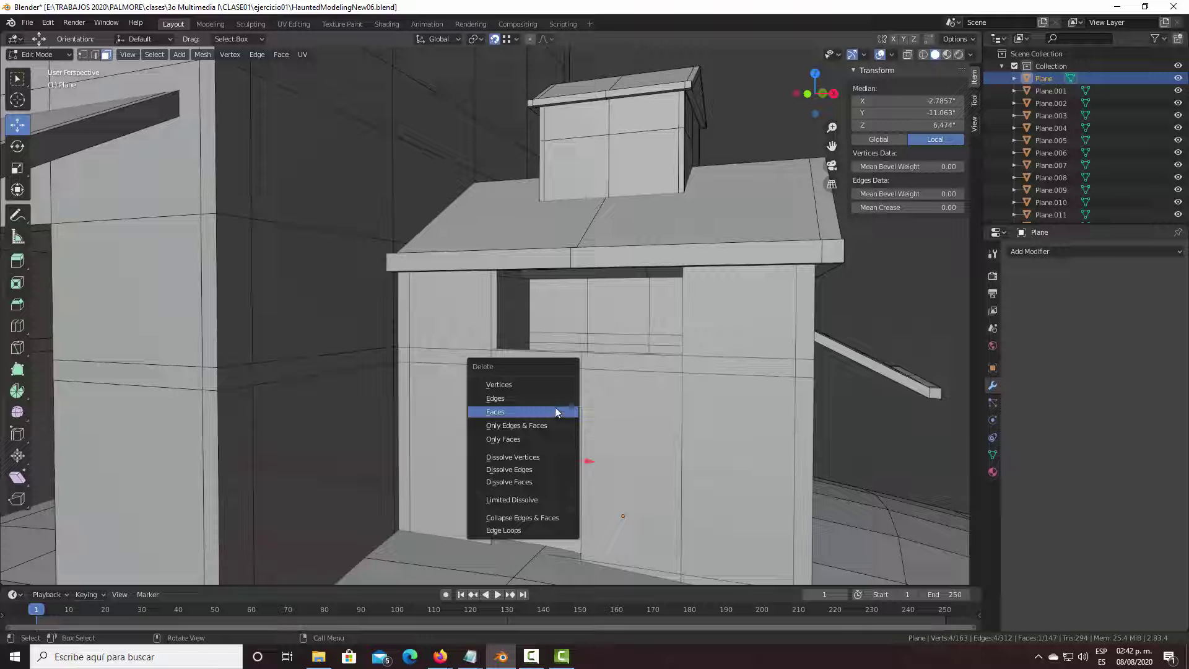
pyautogui.click(555, 411)
pyautogui.click(638, 402)
pyautogui.press('x')
pyautogui.click(637, 402)
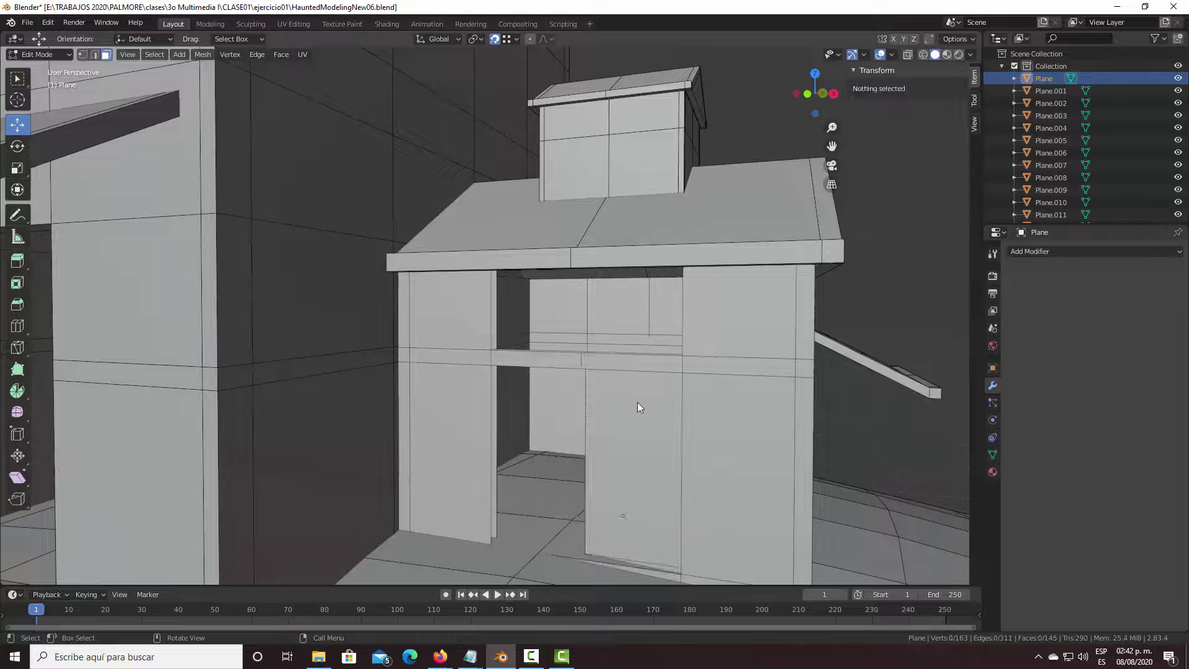
pyautogui.press('x')
pyautogui.click(637, 403)
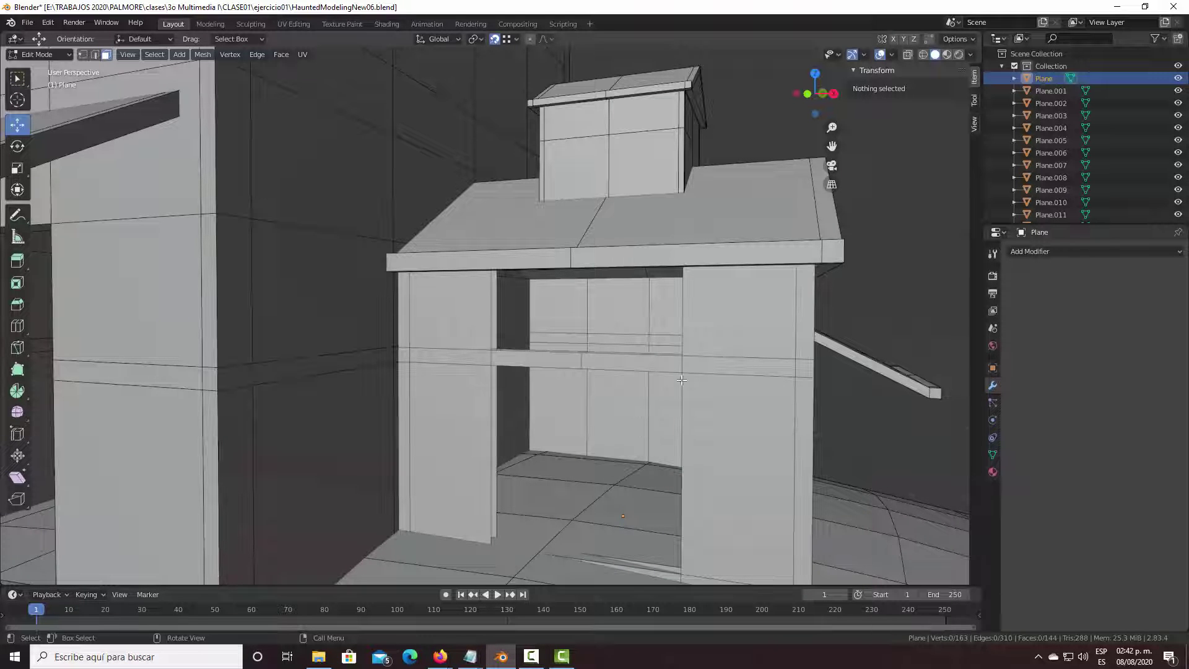
pyautogui.moveTo(681, 380); pyautogui.dragTo(730, 364, button='middle')
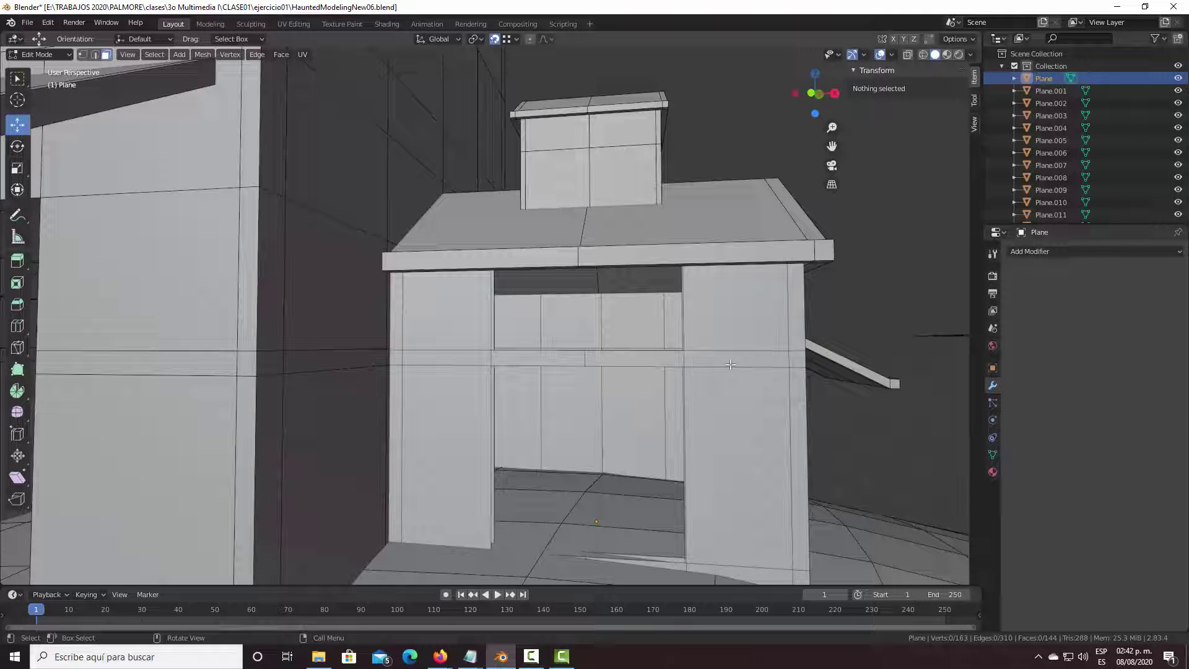
pyautogui.scroll(2, 730, 365)
pyautogui.scroll(2, 730, 365)
pyautogui.moveTo(730, 365); pyautogui.dragTo(509, 271, button='middle')
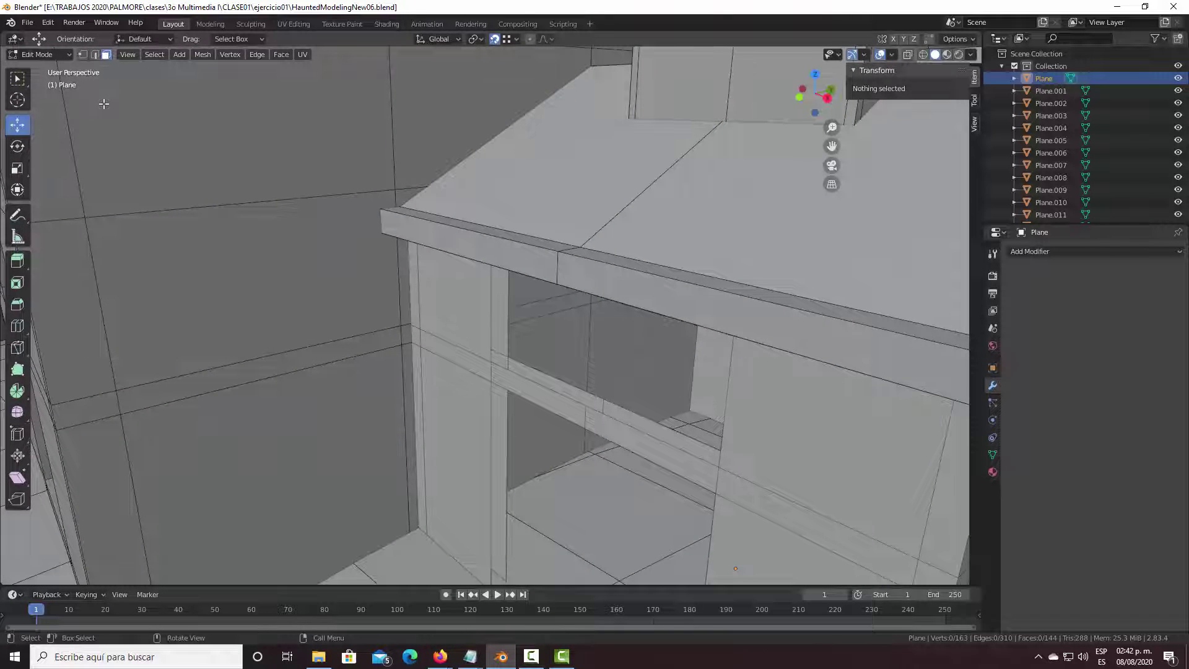
# In edge select mode, extrude the window's two bottom edges inward as a sill.
pyautogui.click(95, 55)
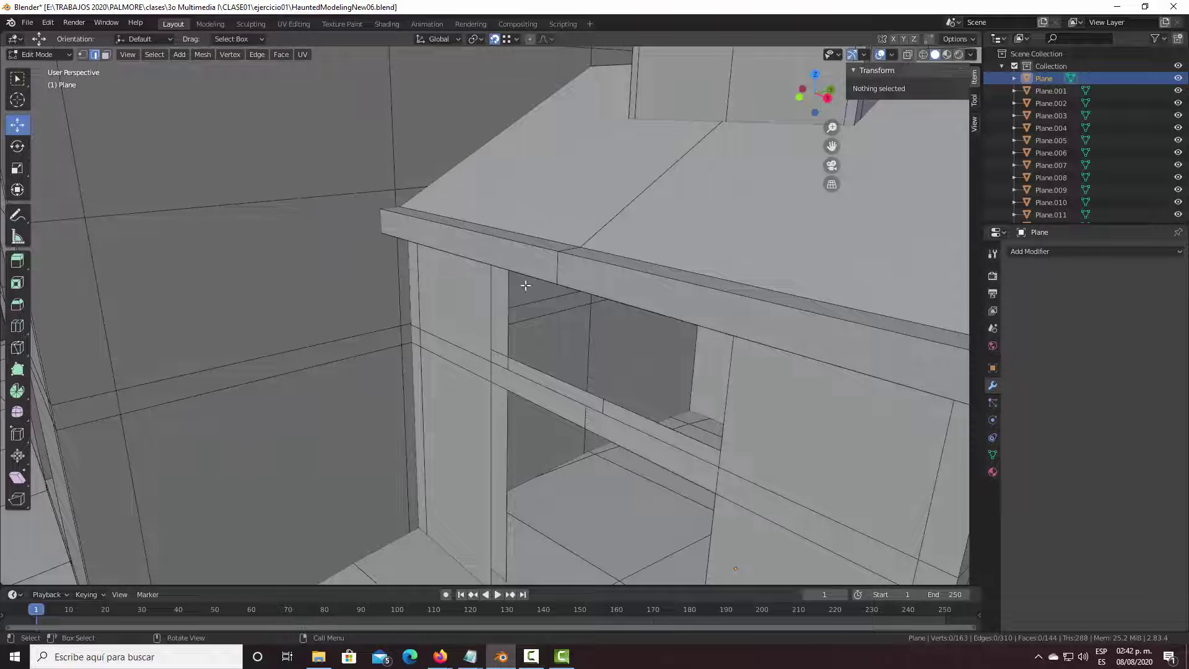
pyautogui.moveTo(623, 337); pyautogui.dragTo(579, 384, button='middle')
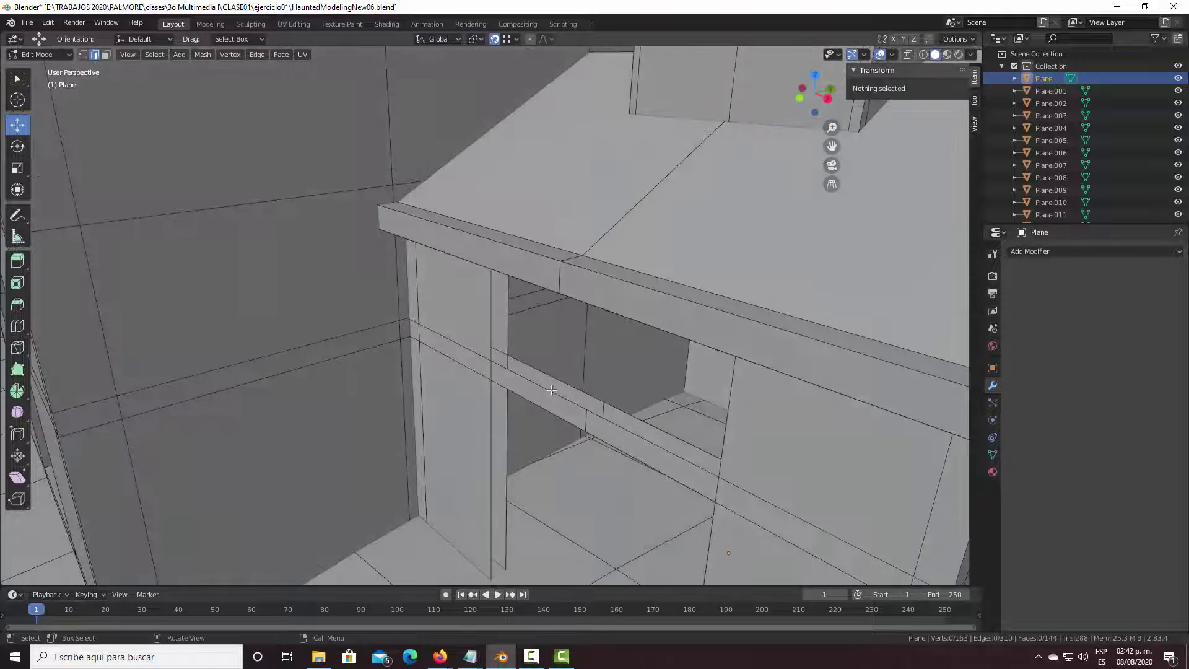
pyautogui.click(559, 380)
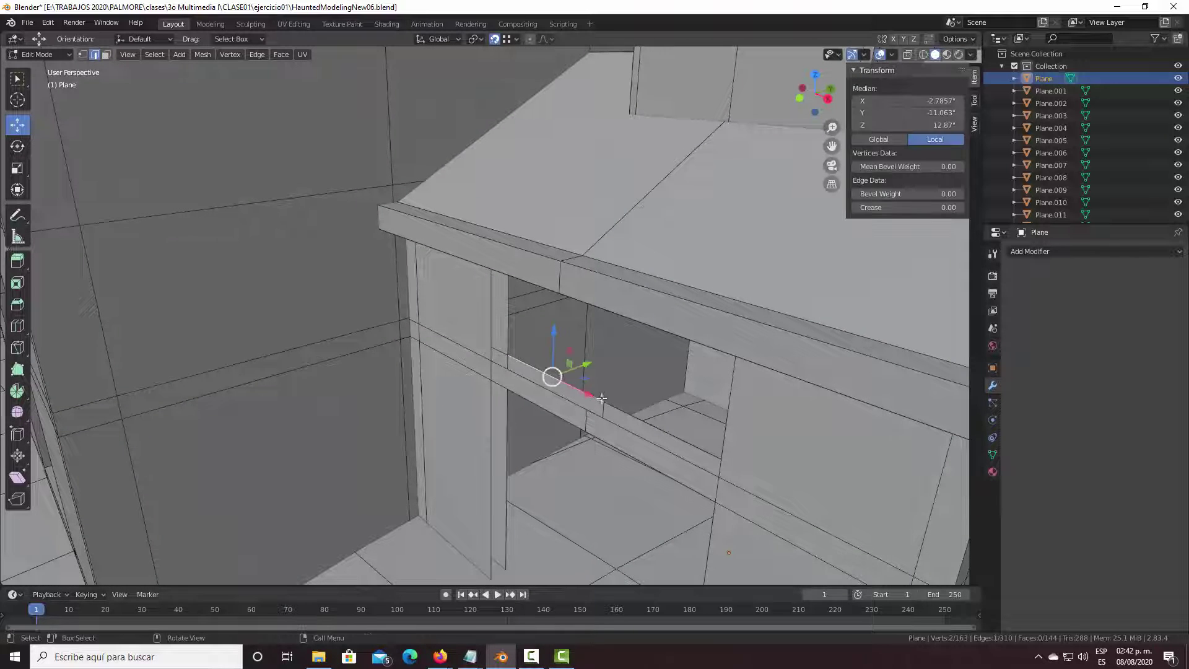
pyautogui.keyDown('shift'); pyautogui.click(631, 414); pyautogui.keyUp('shift')
pyautogui.press('e')
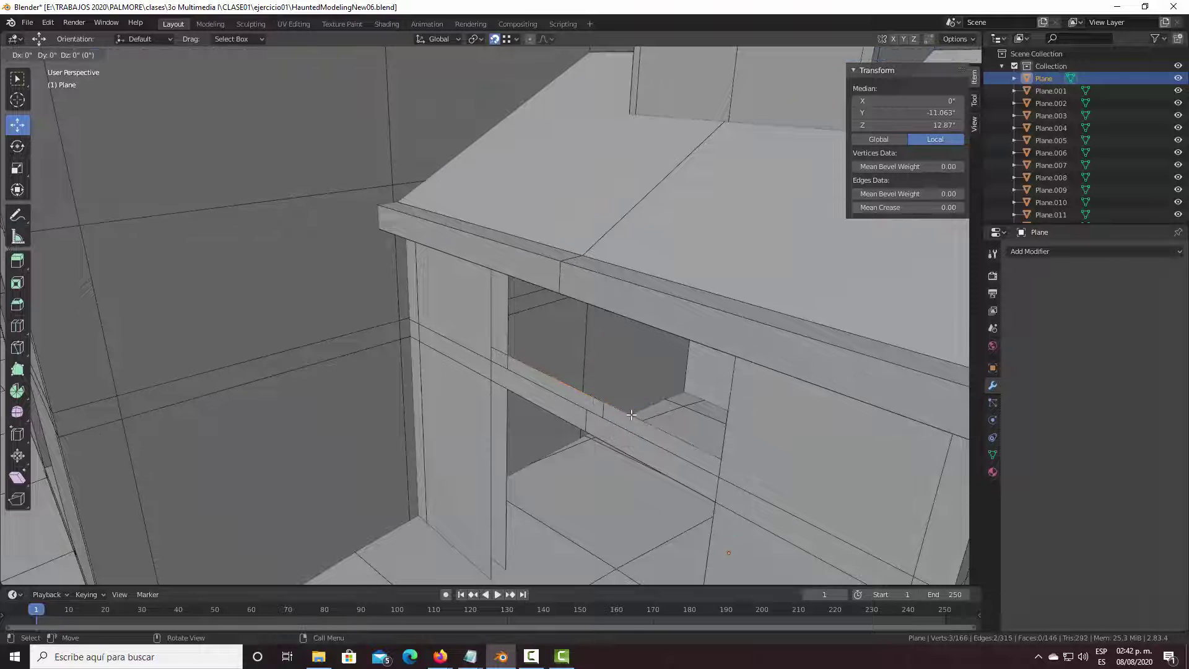
pyautogui.click(717, 477)
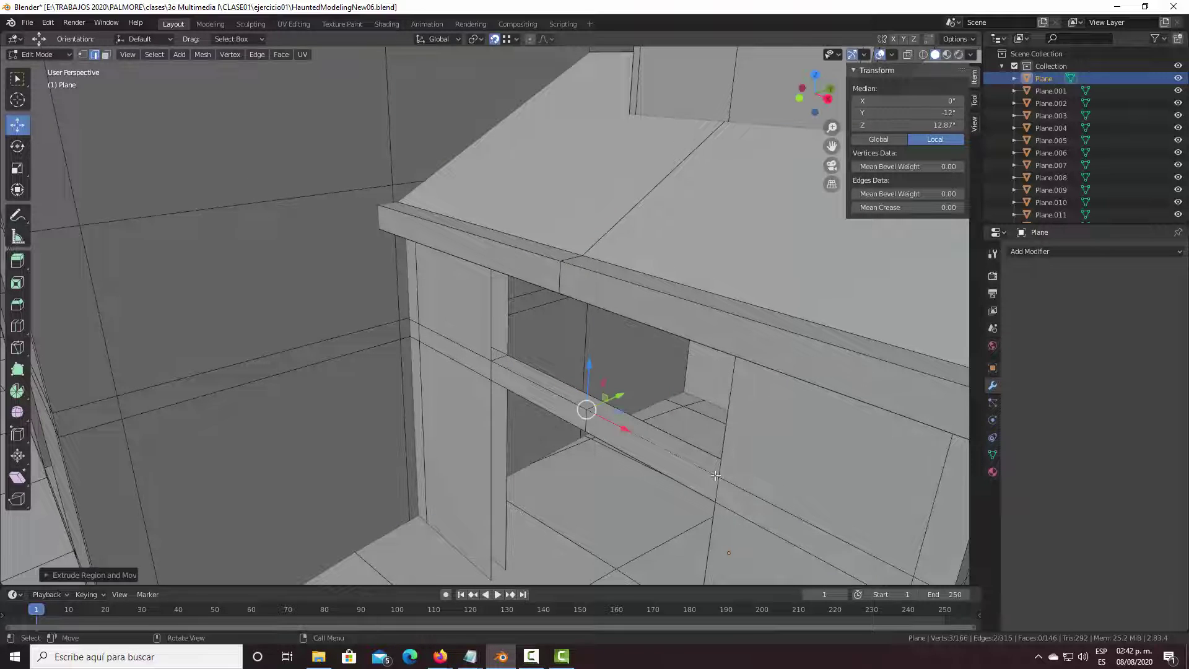
# Extrude both vertical side edges of the window inward.
pyautogui.click(492, 311)
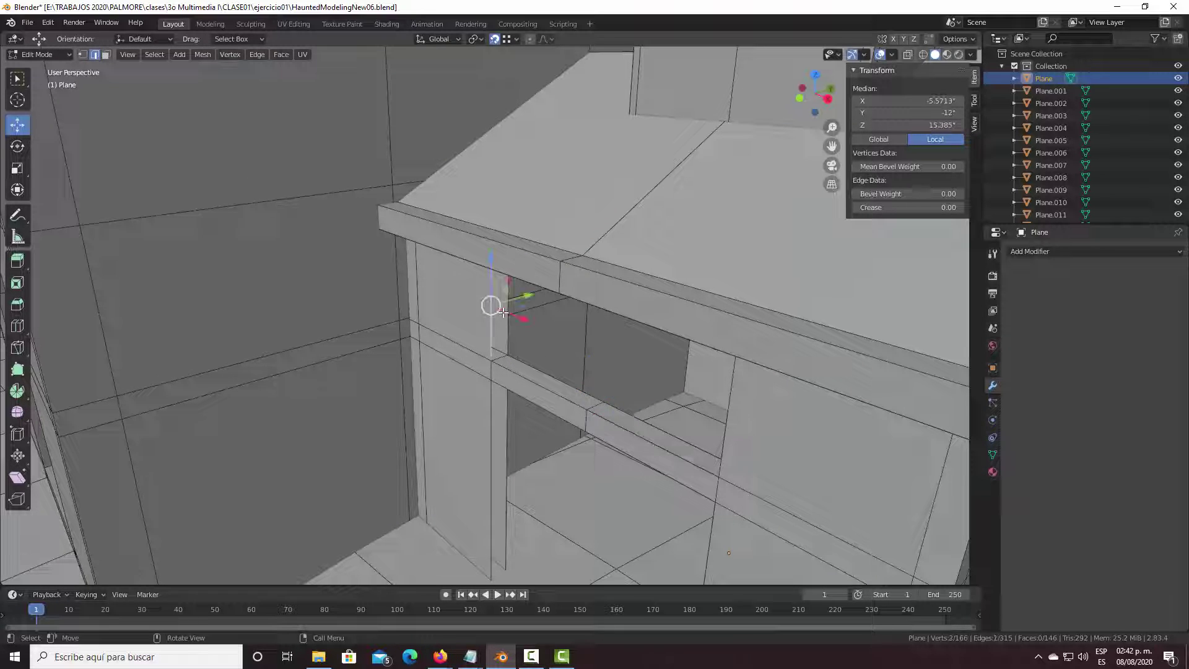
pyautogui.press('e')
pyautogui.click(511, 349)
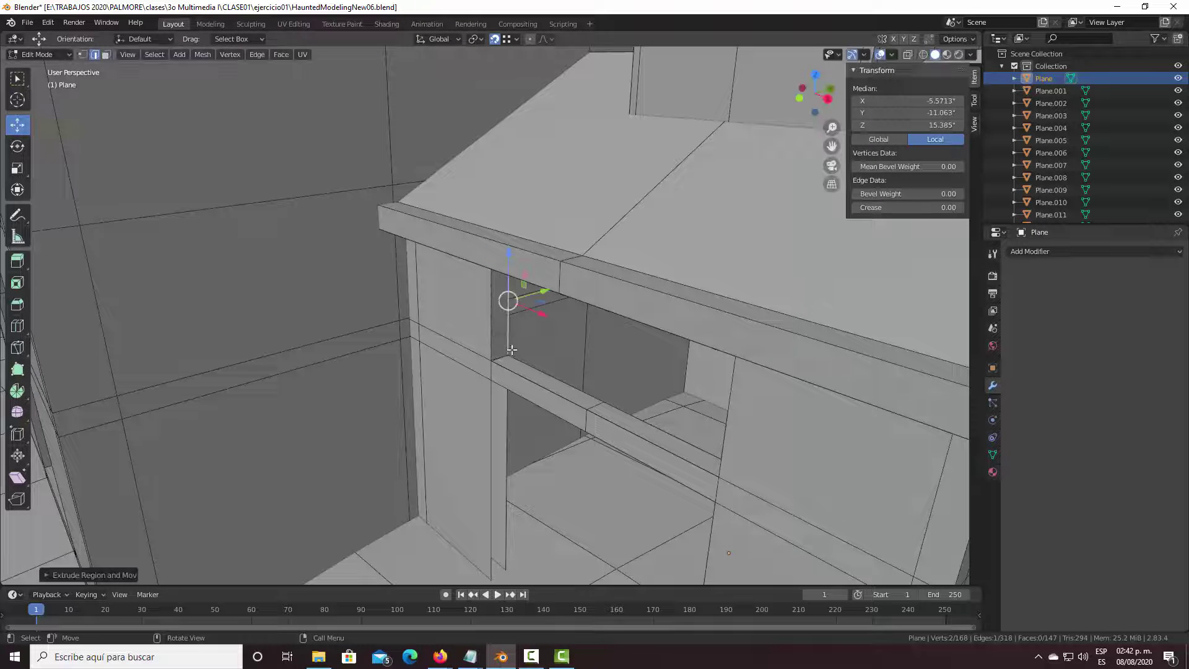
pyautogui.scroll(5, 623, 337)
pyautogui.moveTo(624, 338)
pyautogui.mouseDown(button='middle')
pyautogui.moveTo(705, 359)
pyautogui.moveTo(824, 285)
pyautogui.mouseUp(button='middle')
pyautogui.click(822, 286)
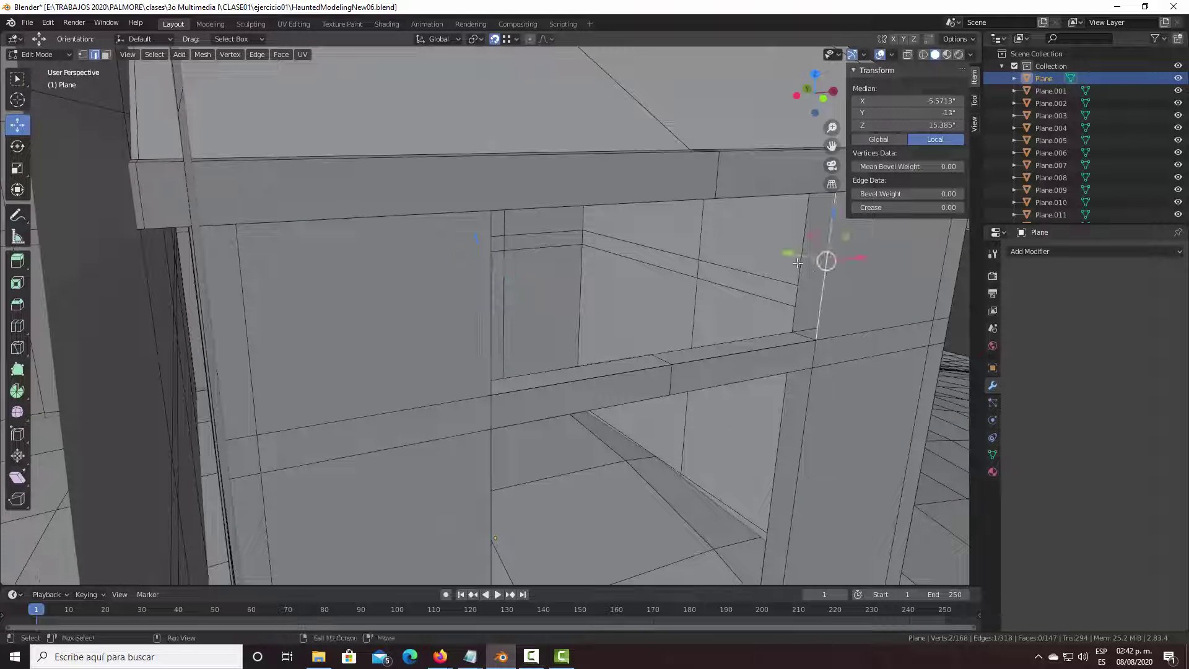
pyautogui.press('e')
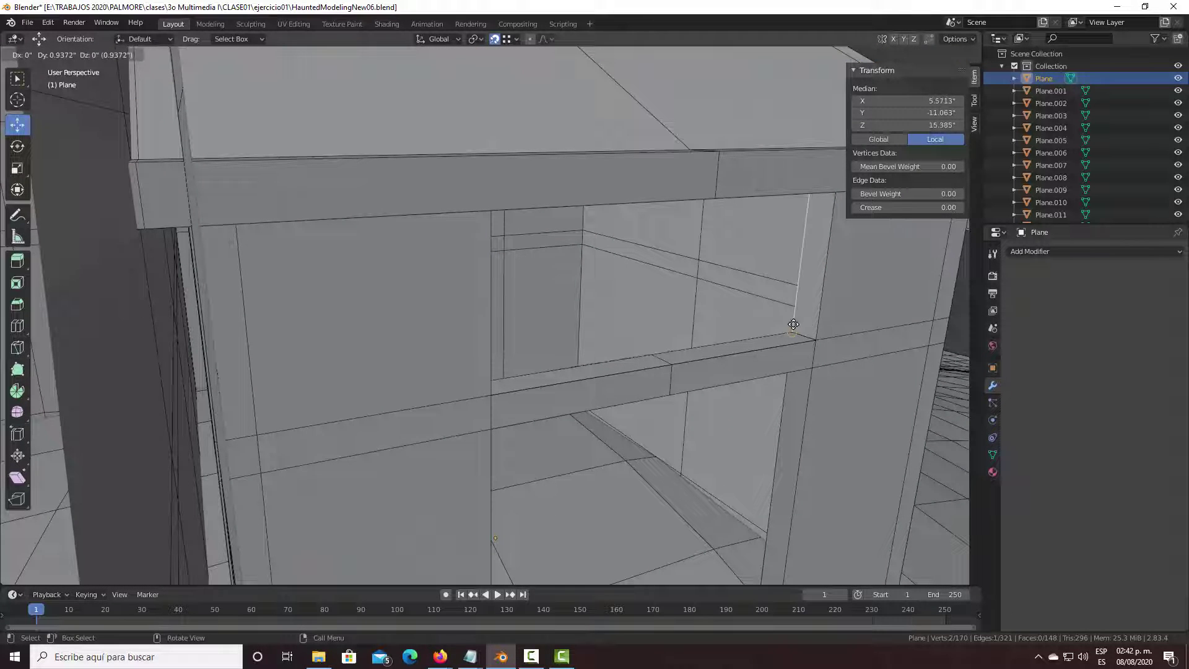
pyautogui.click(793, 324)
pyautogui.moveTo(794, 324)
pyautogui.mouseDown(button='middle')
pyautogui.moveTo(662, 202)
pyautogui.moveTo(626, 247)
pyautogui.moveTo(560, 263)
pyautogui.moveTo(557, 213)
pyautogui.mouseUp(button='middle')
# Extrude the window's top edges back along Y into the wall.
pyautogui.click(561, 206)
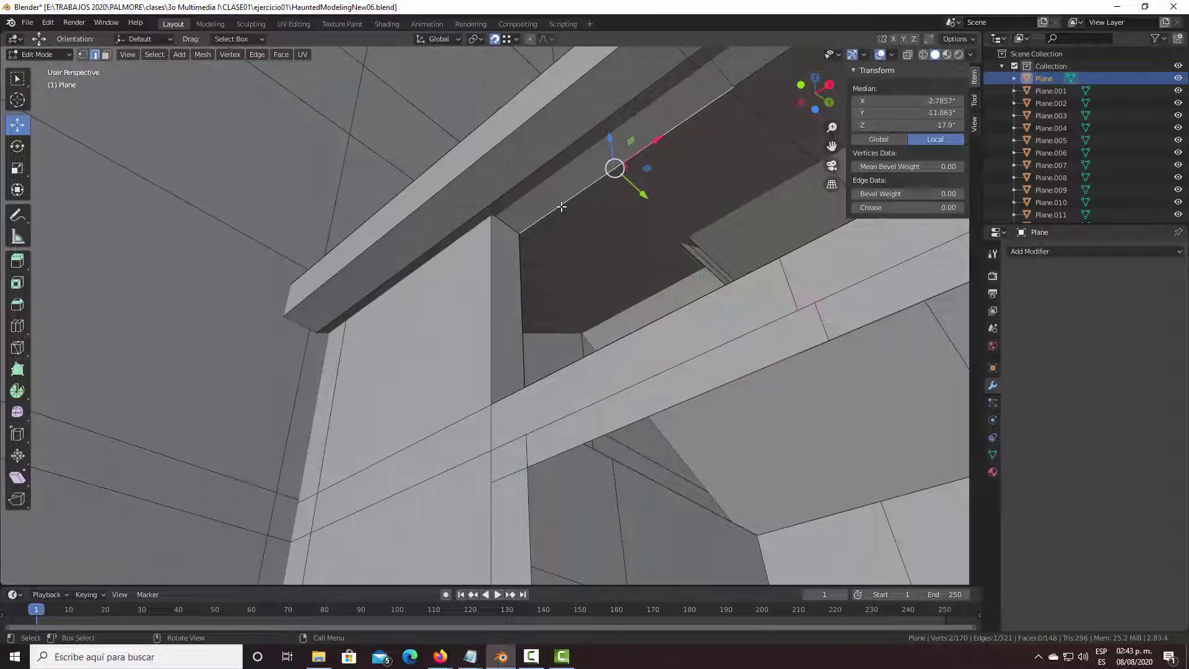
pyautogui.press('e')
pyautogui.click(497, 216)
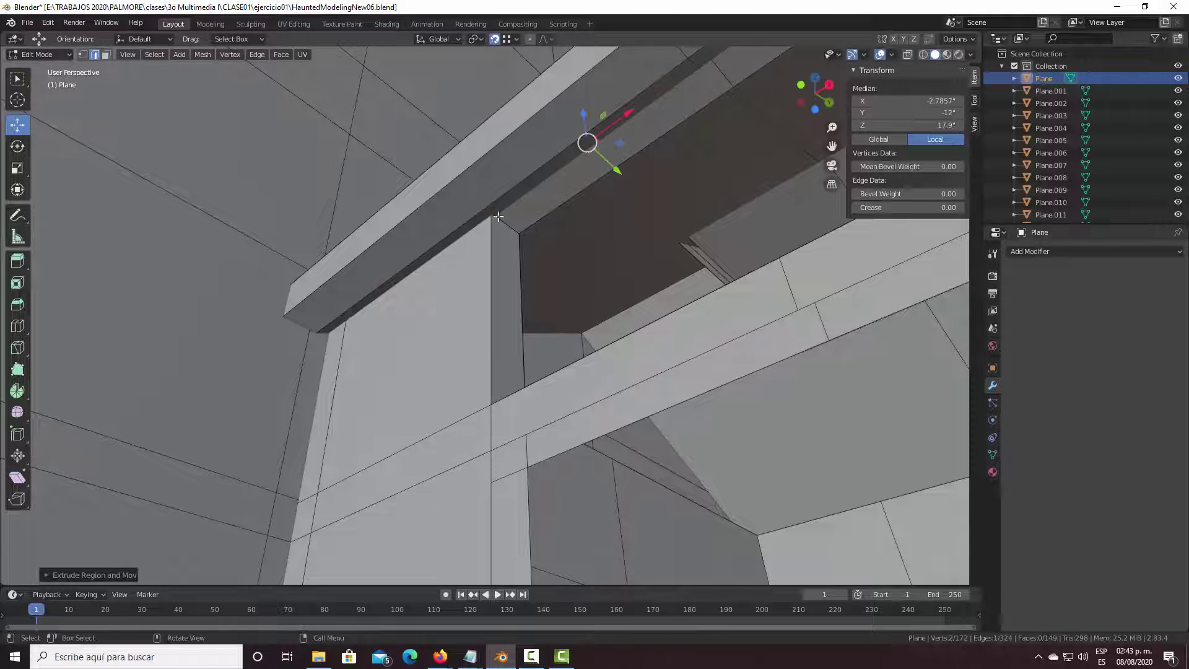
pyautogui.moveTo(577, 229); pyautogui.dragTo(614, 233, button='middle')
pyautogui.hotkey('ctrl', 'z')
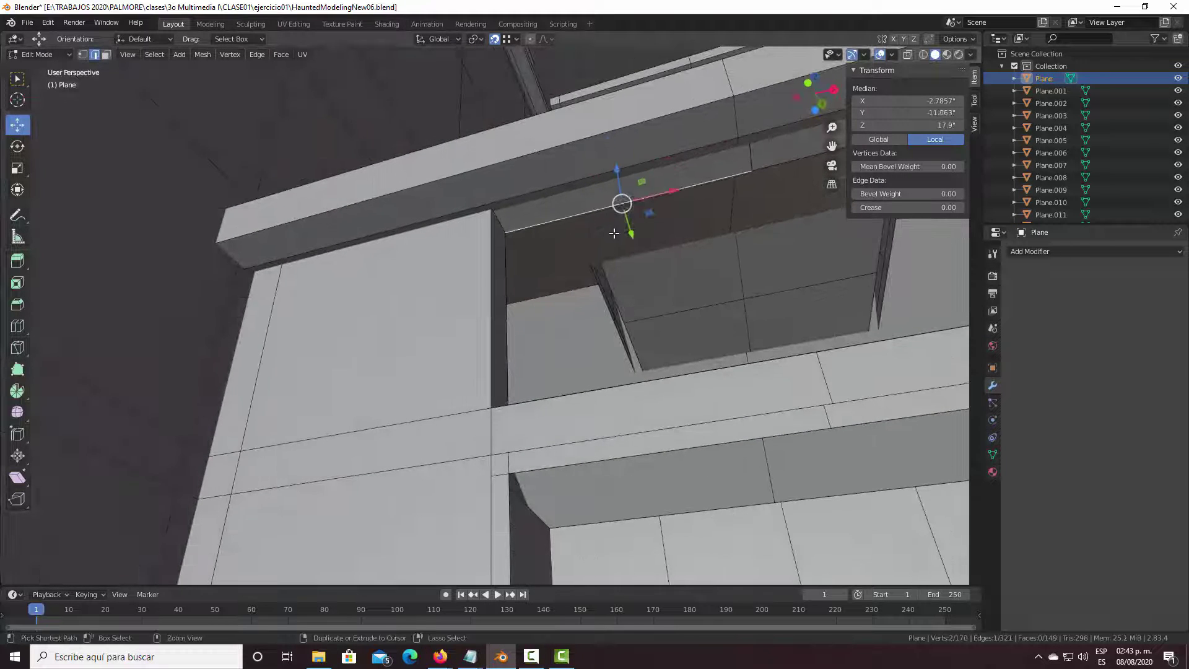
pyautogui.keyDown('shift'); pyautogui.click(780, 163); pyautogui.keyUp('shift')
pyautogui.click(908, 55)
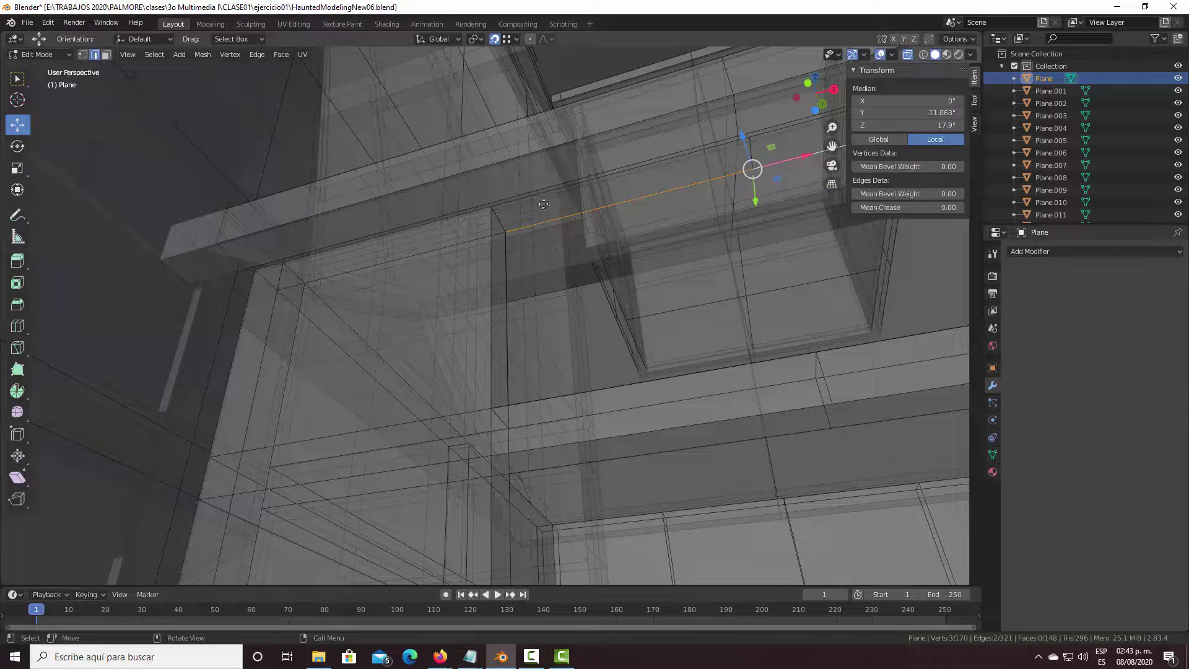
pyautogui.press('e')
pyautogui.press('y')
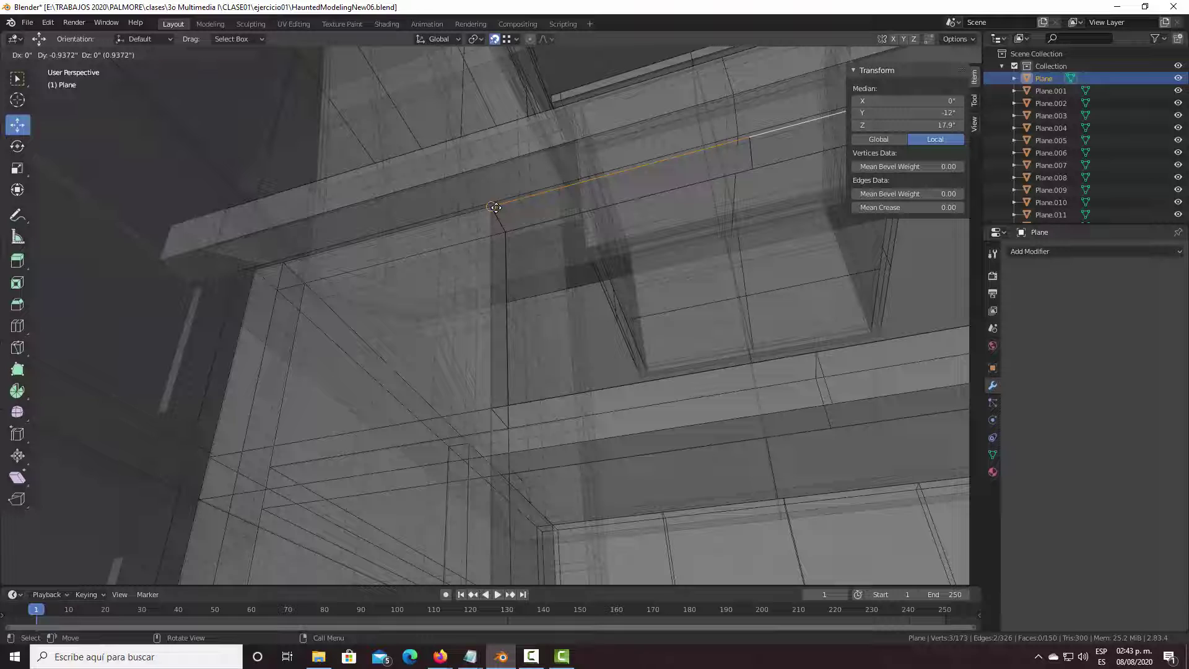
pyautogui.click(495, 208)
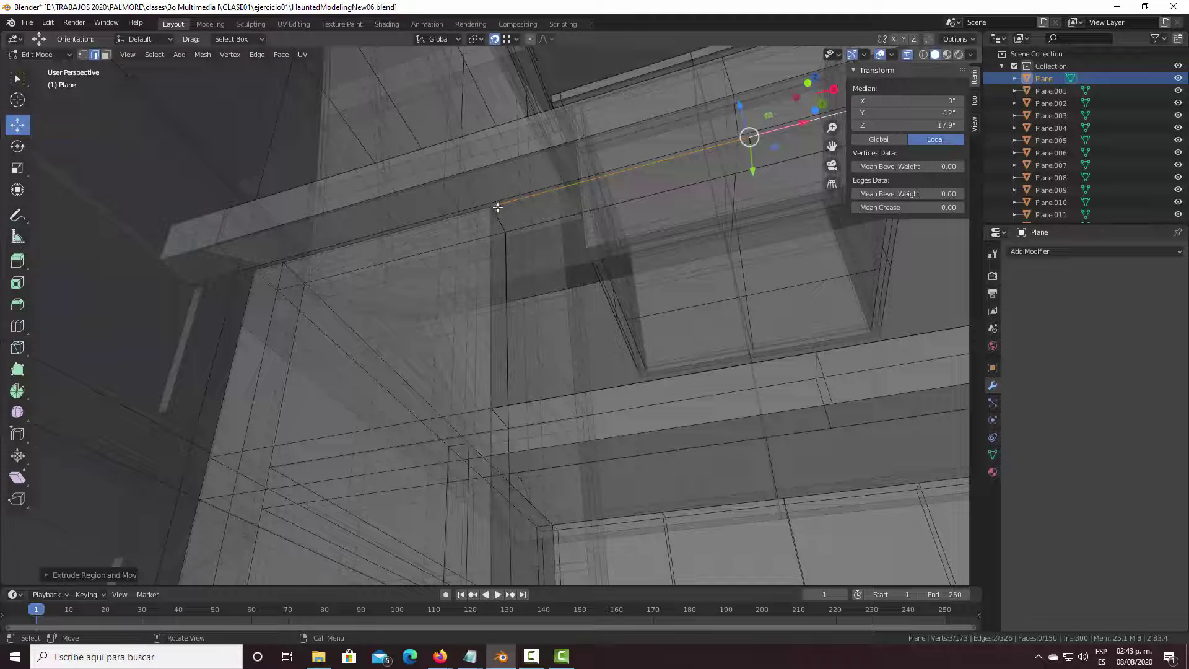
# With X-ray off, extrude the beam's bottom edges back into the wall.
pyautogui.click(910, 56)
pyautogui.moveTo(722, 192)
pyautogui.mouseDown(button='middle')
pyautogui.moveTo(767, 179)
pyautogui.moveTo(791, 199)
pyautogui.moveTo(782, 318)
pyautogui.mouseUp(button='middle')
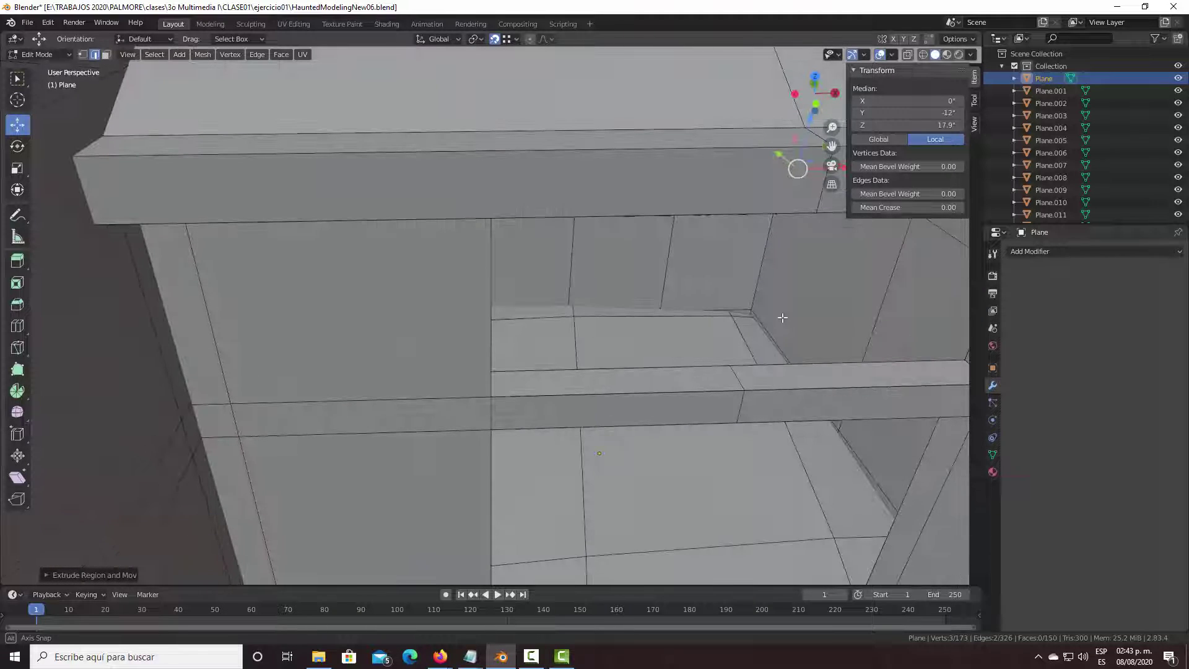
pyautogui.moveTo(783, 399)
pyautogui.mouseDown(button='middle')
pyautogui.moveTo(651, 287)
pyautogui.moveTo(527, 340)
pyautogui.mouseUp(button='middle')
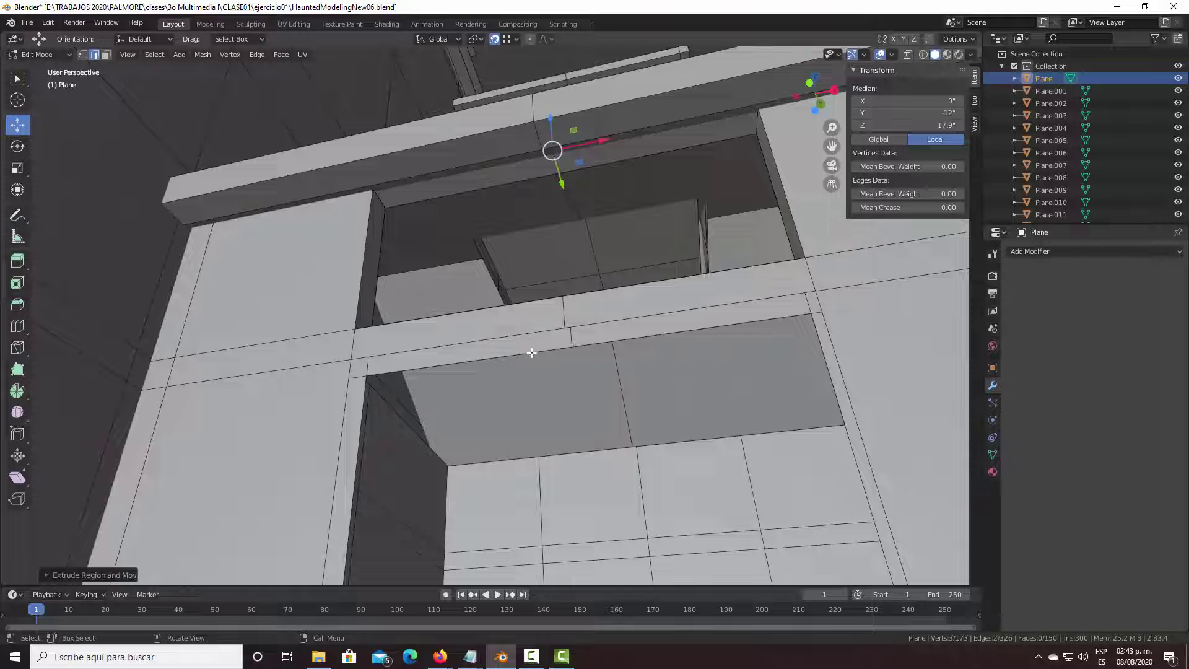
pyautogui.click(532, 352)
pyautogui.keyDown('shift'); pyautogui.click(616, 341); pyautogui.keyUp('shift')
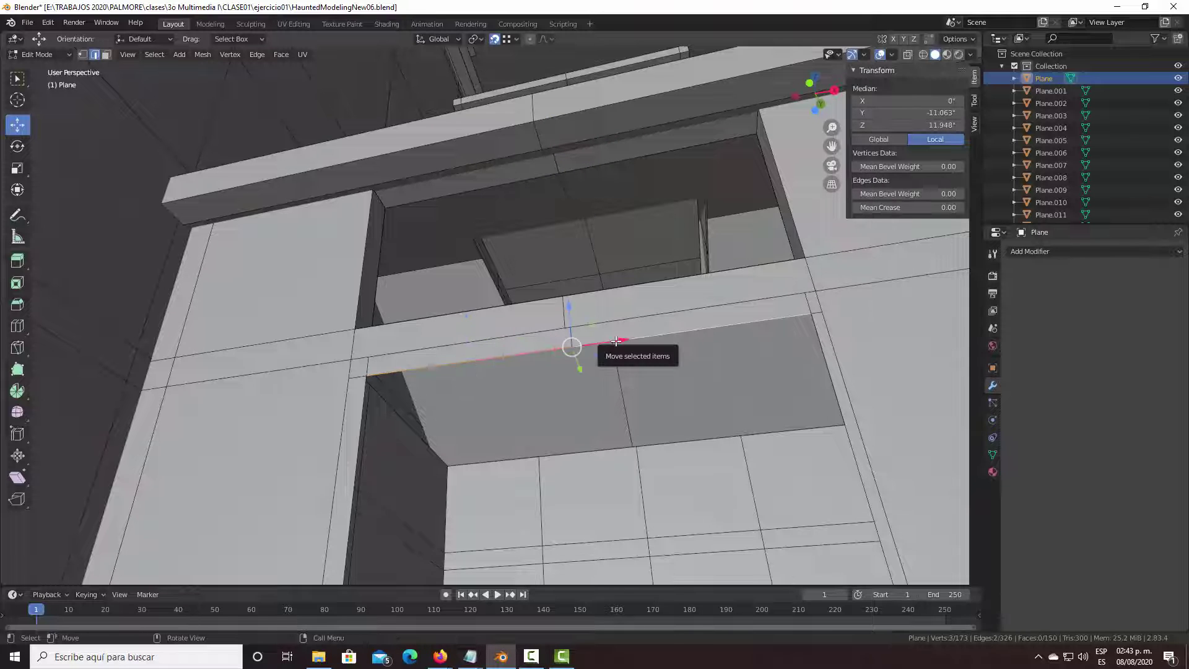
pyautogui.press('e')
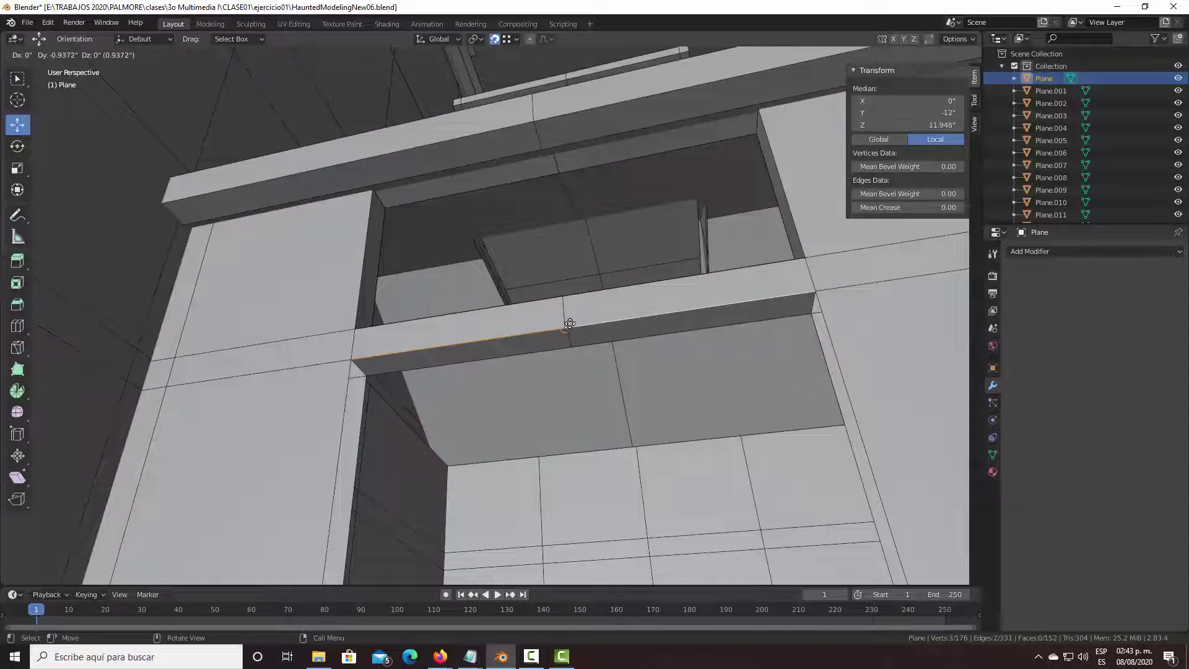
pyautogui.click(564, 327)
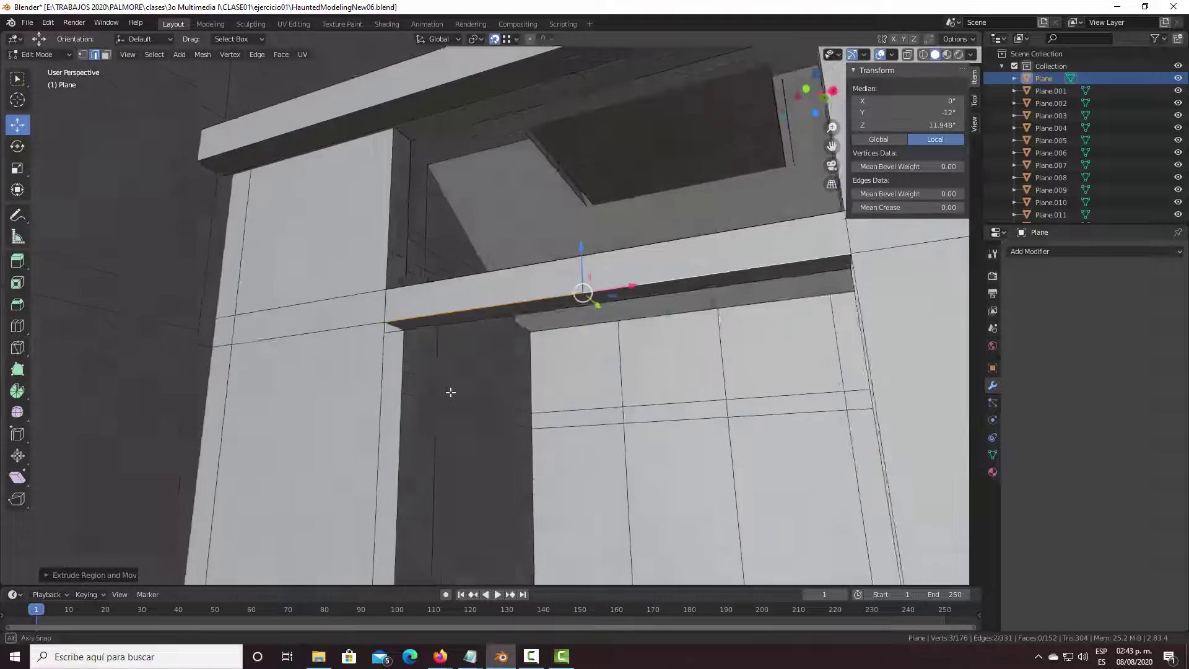
pyautogui.moveTo(565, 327)
pyautogui.mouseDown(button='middle')
pyautogui.moveTo(507, 412)
pyautogui.moveTo(543, 211)
pyautogui.moveTo(510, 215)
pyautogui.mouseUp(button='middle')
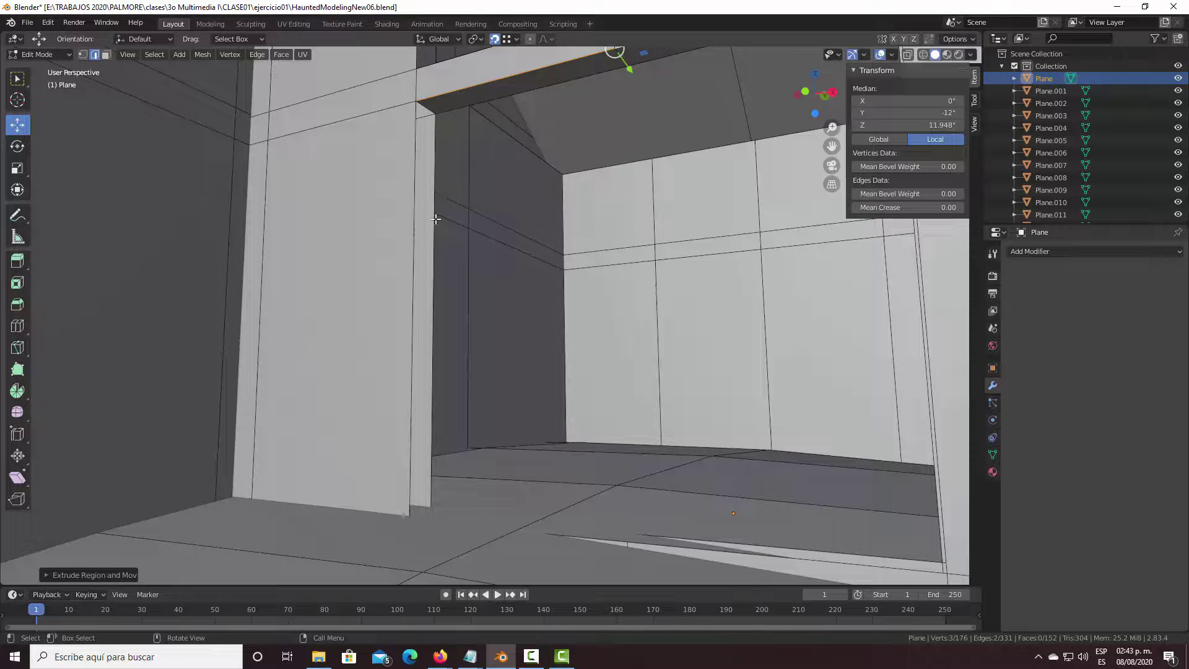
# Extrude one vertical side edge of the doorway inward.
pyautogui.click(435, 220)
pyautogui.keyDown('shift'); pyautogui.click(412, 232); pyautogui.keyUp('shift')
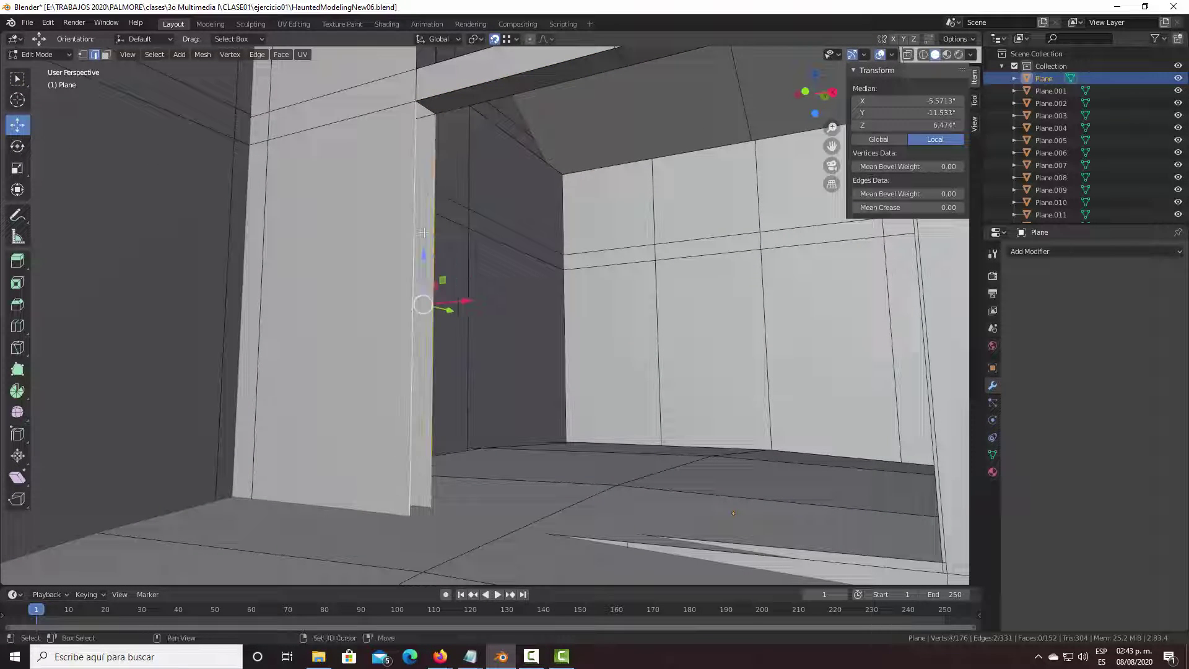
pyautogui.click(435, 189)
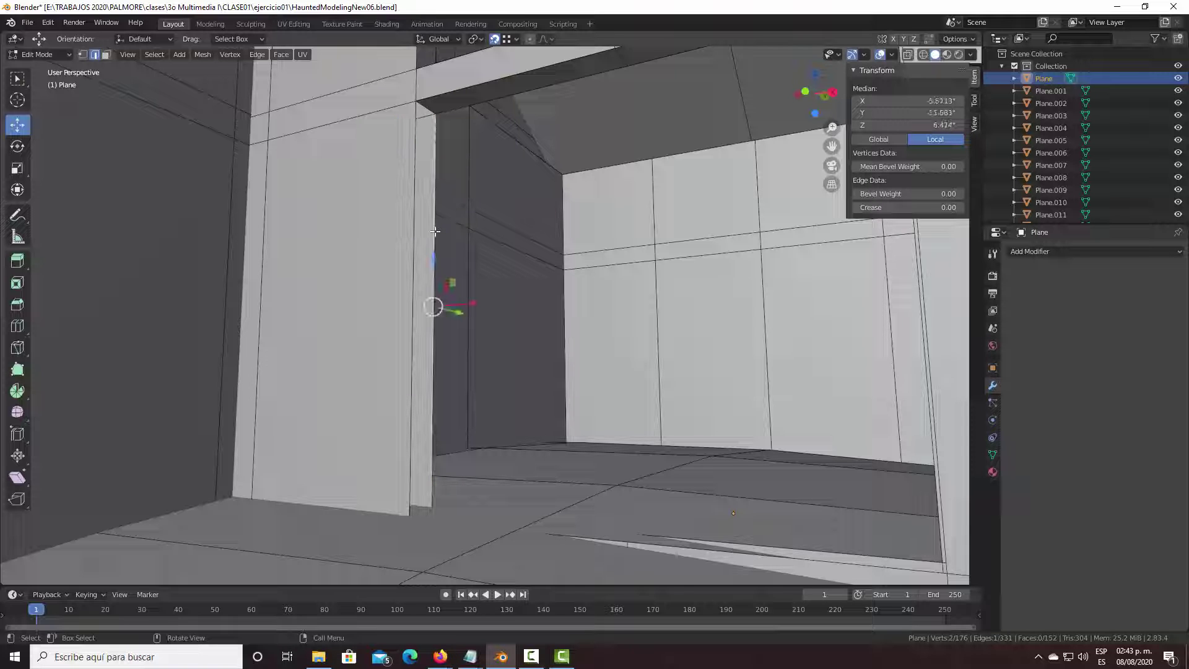
pyautogui.press('e')
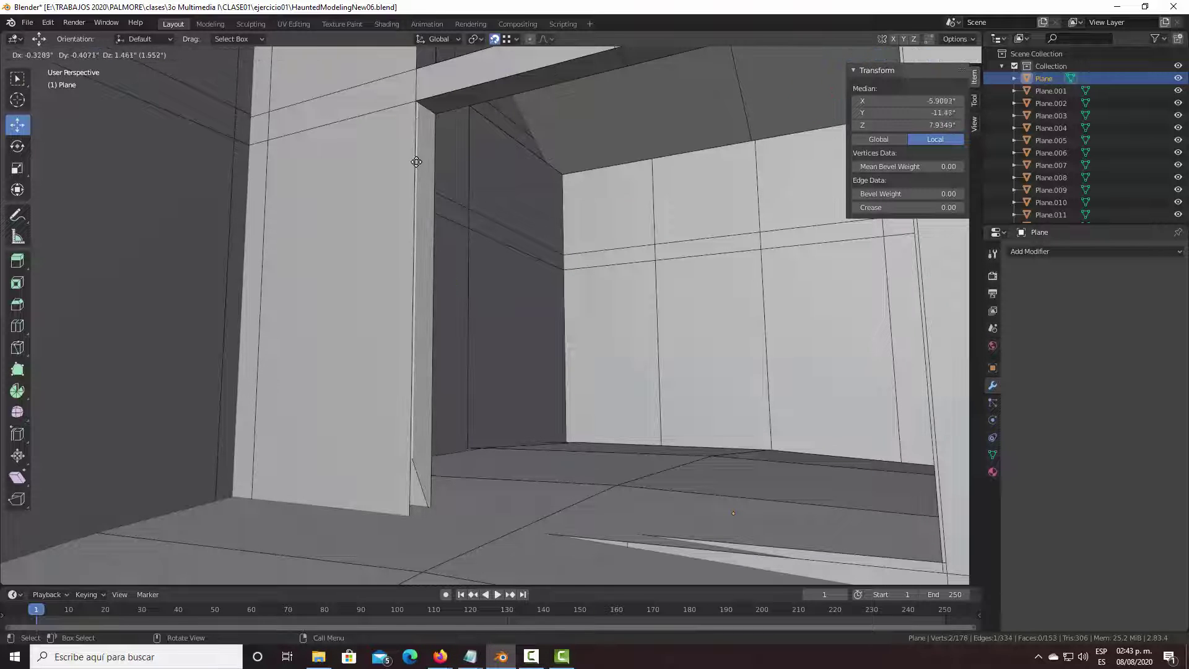
pyautogui.click(410, 101)
pyautogui.moveTo(569, 303); pyautogui.dragTo(616, 347, button='middle')
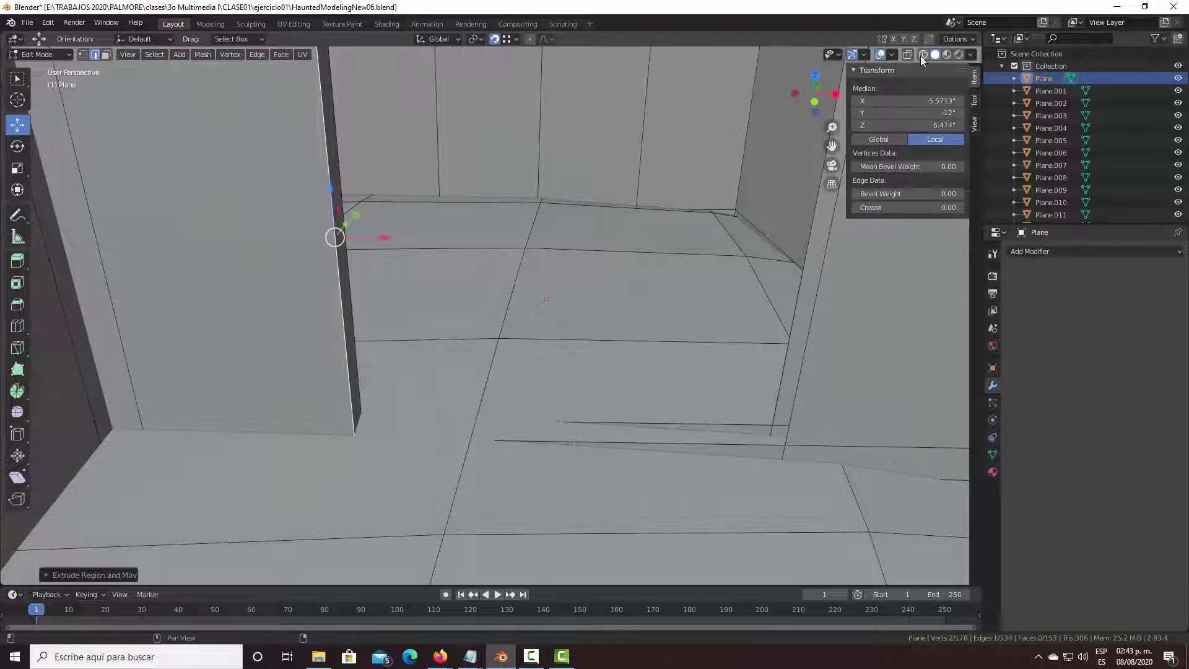
# With X-ray on, extrude the doorway's floor edge back along Y.
pyautogui.hotkey('alt', 'z')
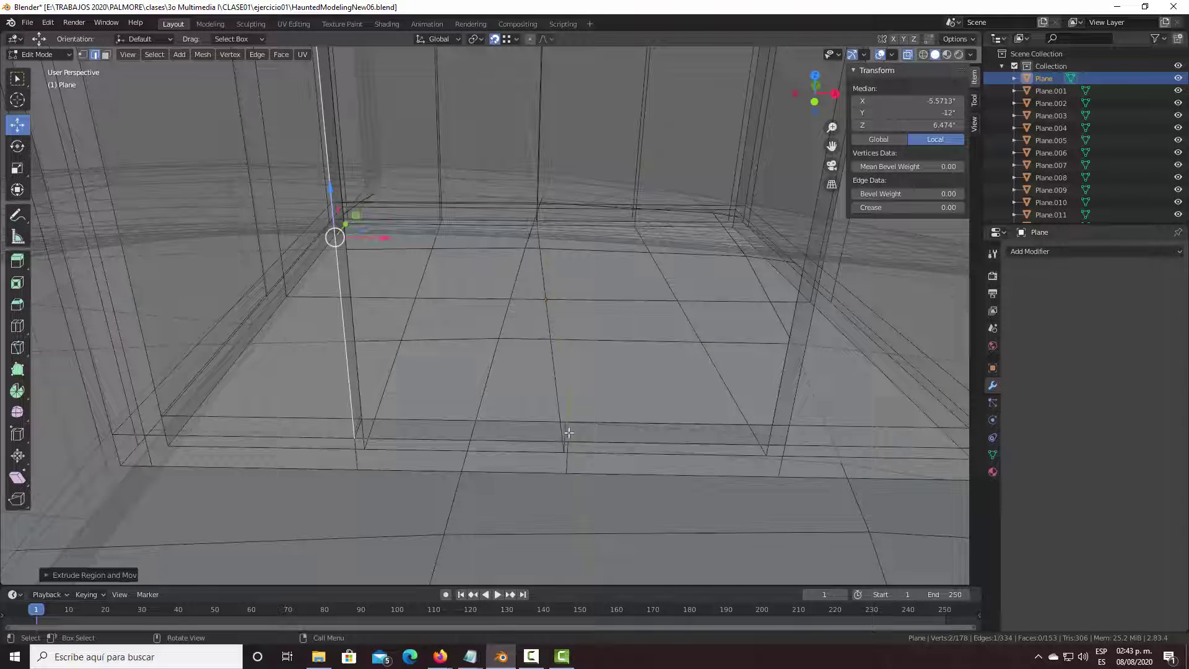
pyautogui.click(569, 432)
pyautogui.click(524, 420)
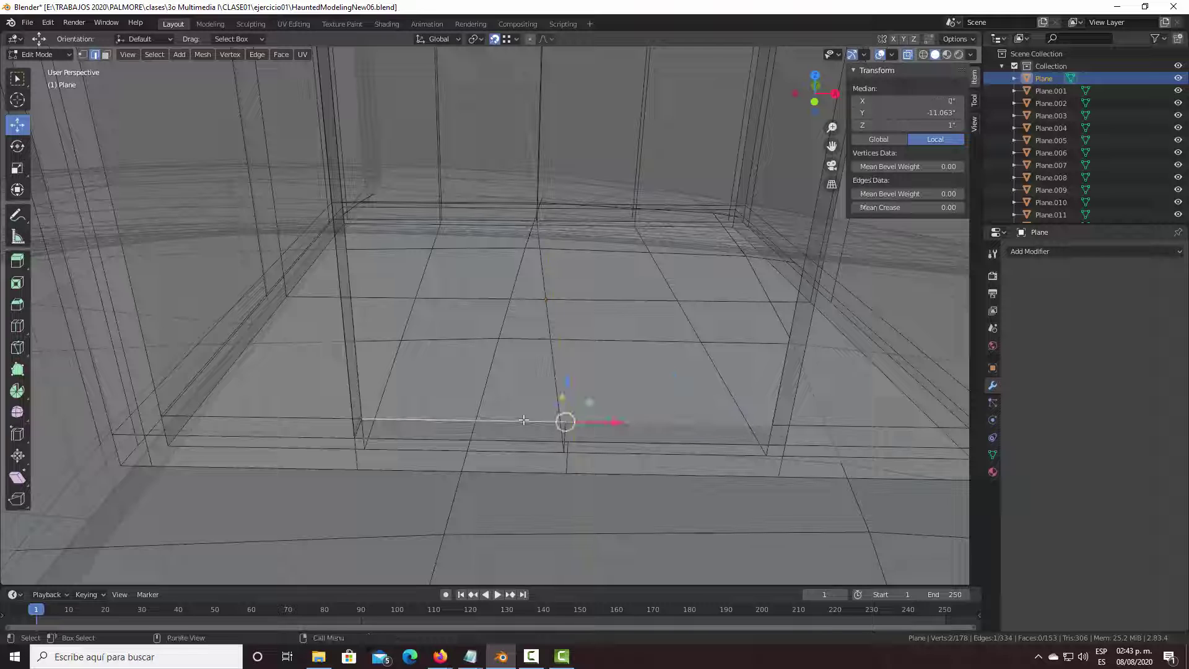
pyautogui.press('e')
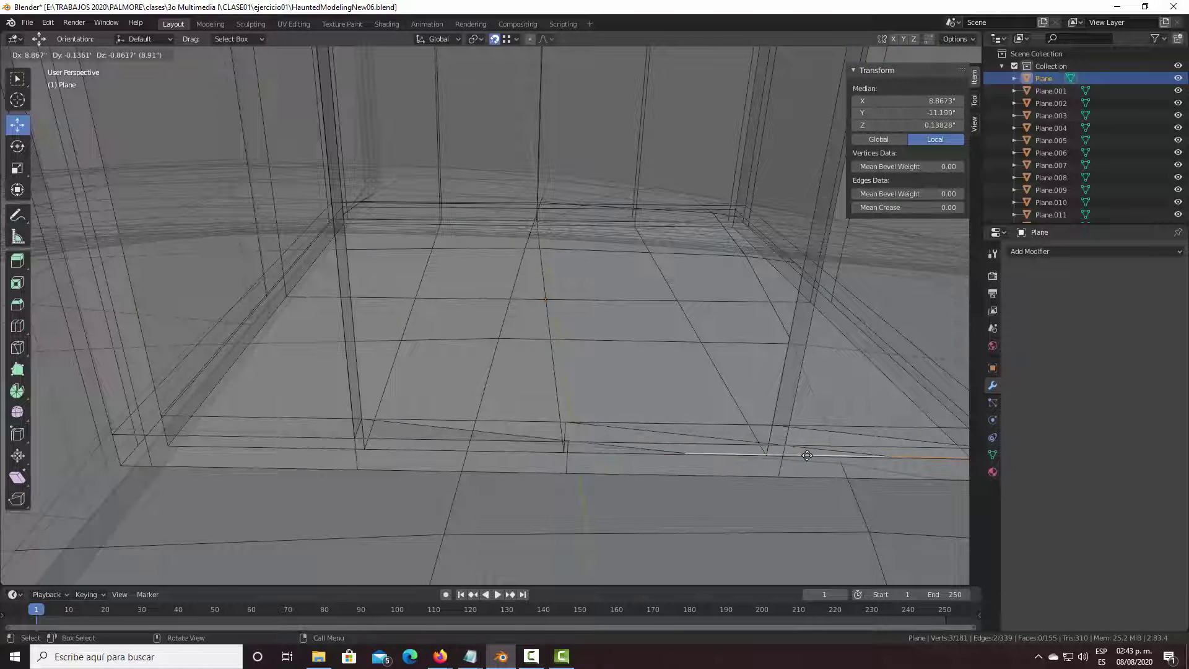
pyautogui.press('y')
pyautogui.click(785, 453)
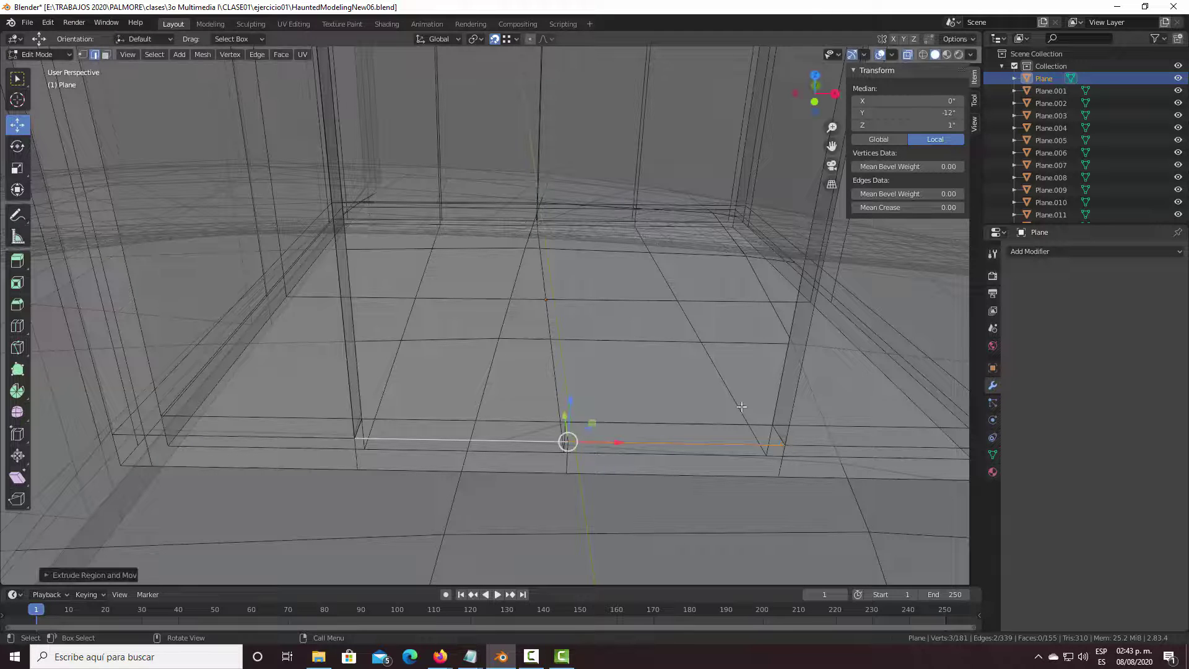
pyautogui.click(907, 56)
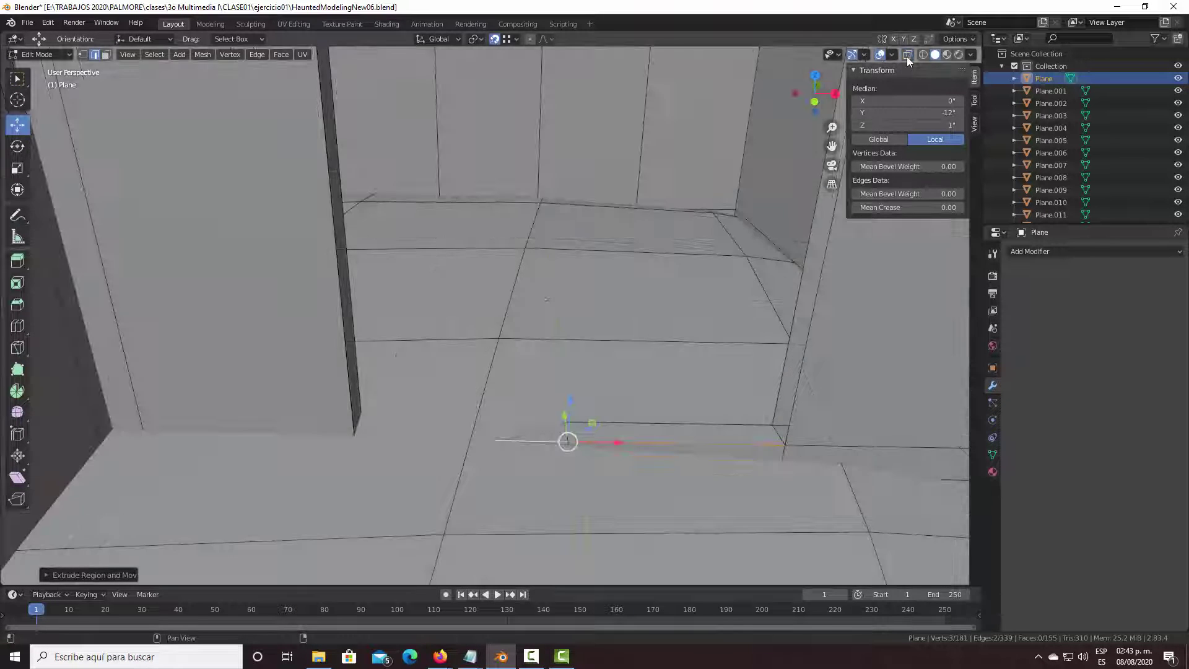
# Extrude the opposite doorway side edge inward.
pyautogui.moveTo(634, 314)
pyautogui.mouseDown(button='middle')
pyautogui.moveTo(691, 254)
pyautogui.moveTo(656, 275)
pyautogui.mouseUp(button='middle')
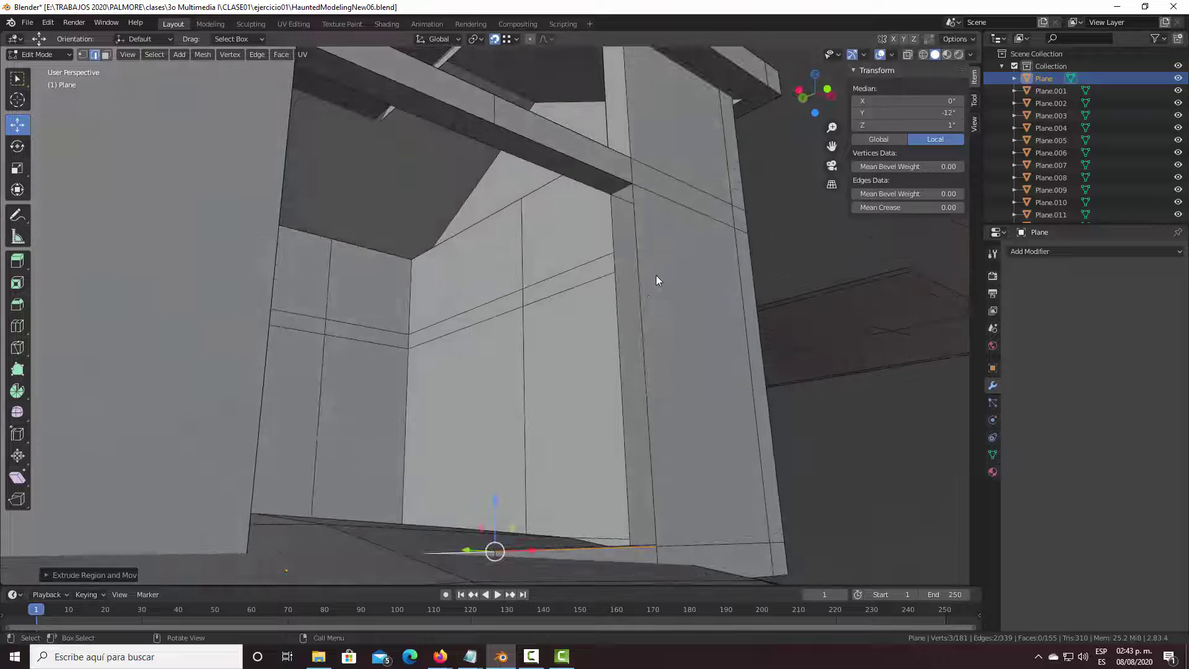
pyautogui.click(641, 310)
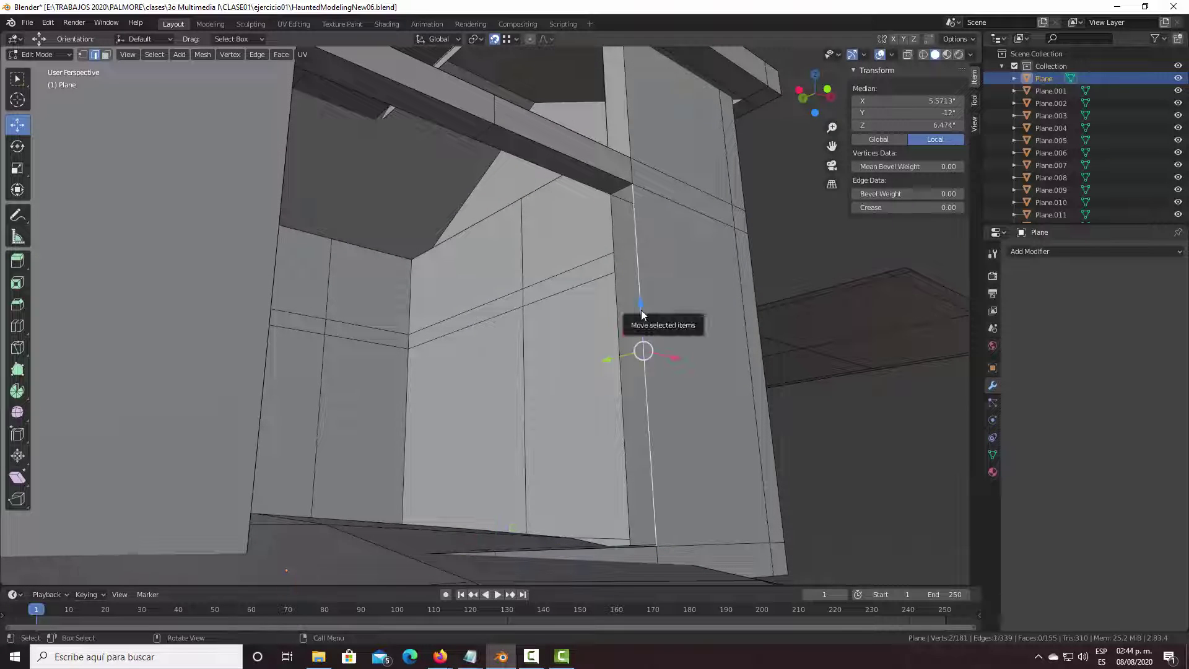
pyautogui.press('e')
pyautogui.click(647, 269)
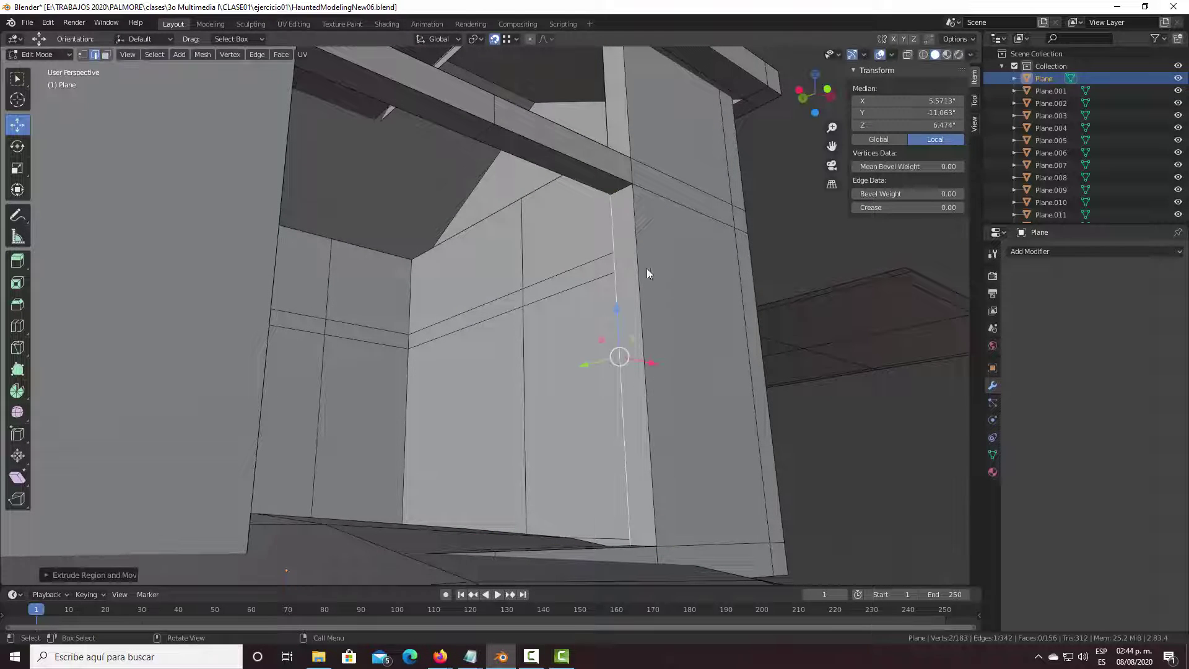
pyautogui.moveTo(647, 269)
pyautogui.mouseDown(button='middle')
pyautogui.moveTo(619, 299)
pyautogui.moveTo(569, 299)
pyautogui.moveTo(515, 62)
pyautogui.moveTo(545, 210)
pyautogui.mouseUp(button='middle')
# Turn on X-ray, view the house front straight on, and switch to vertex select mode.
pyautogui.scroll(-3, 557, 216)
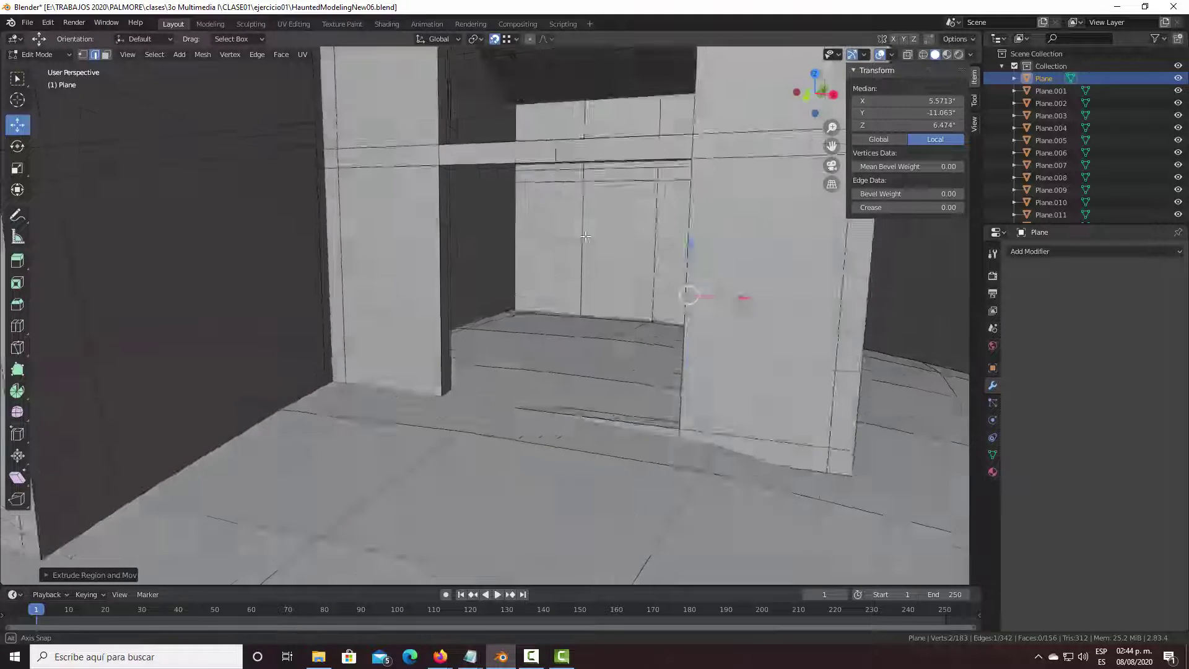
pyautogui.scroll(-3, 588, 233)
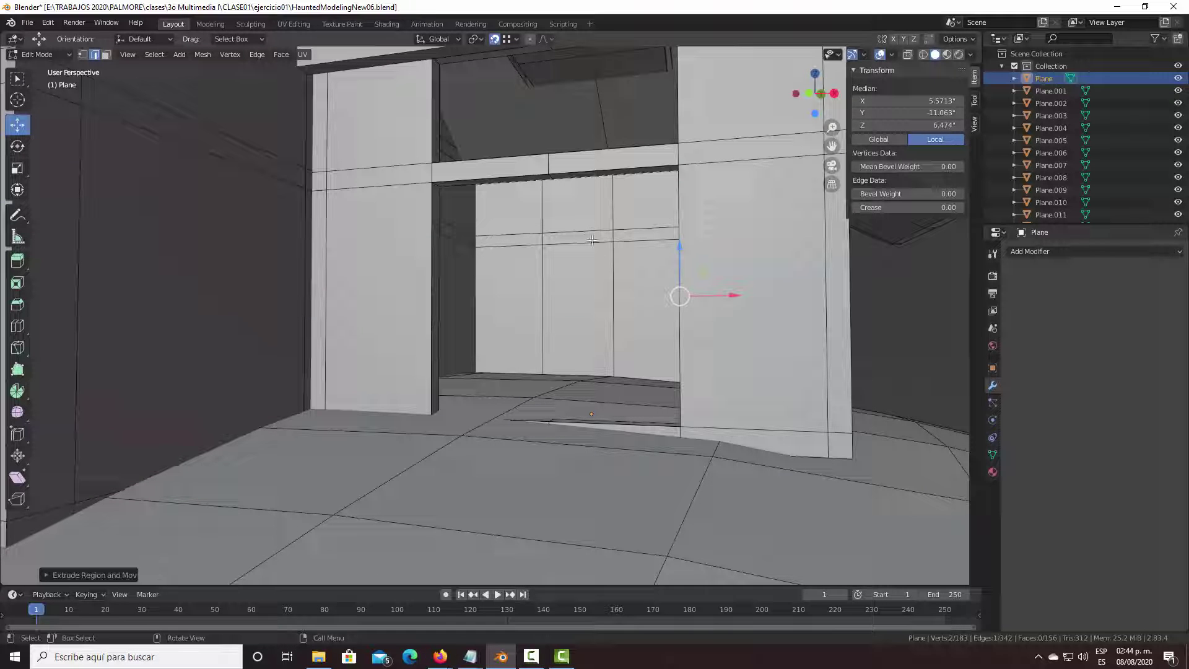
pyautogui.scroll(-2, 579, 207)
pyautogui.scroll(-2, 578, 218)
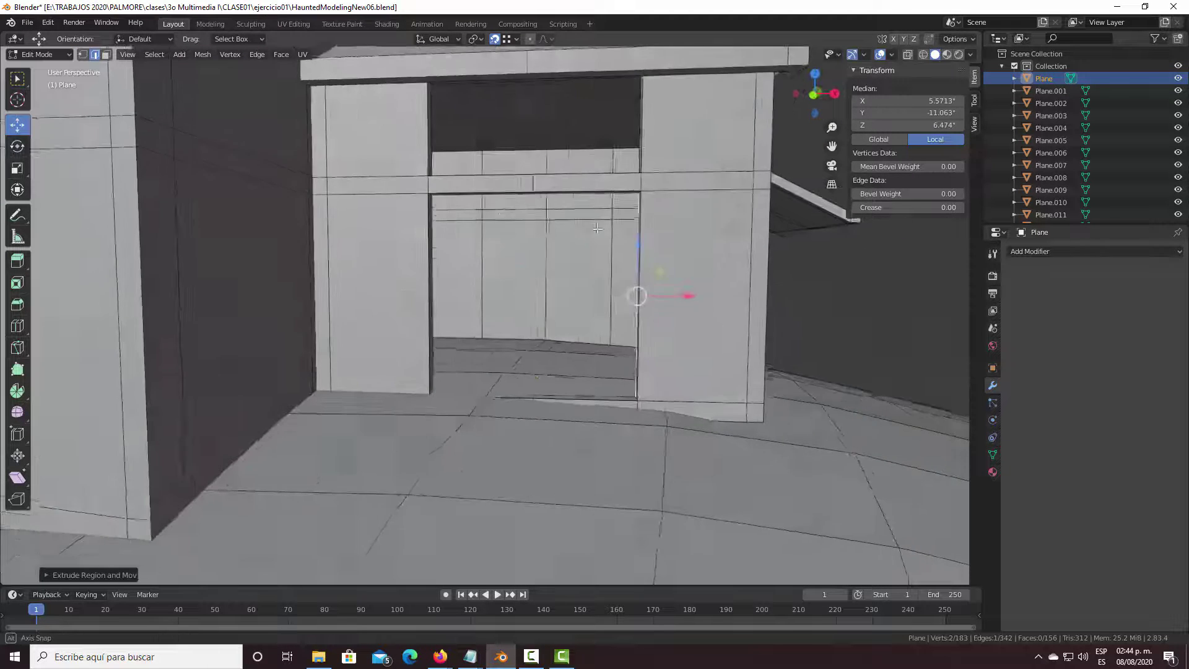
pyautogui.scroll(-1, 581, 204)
pyautogui.scroll(-2, 585, 185)
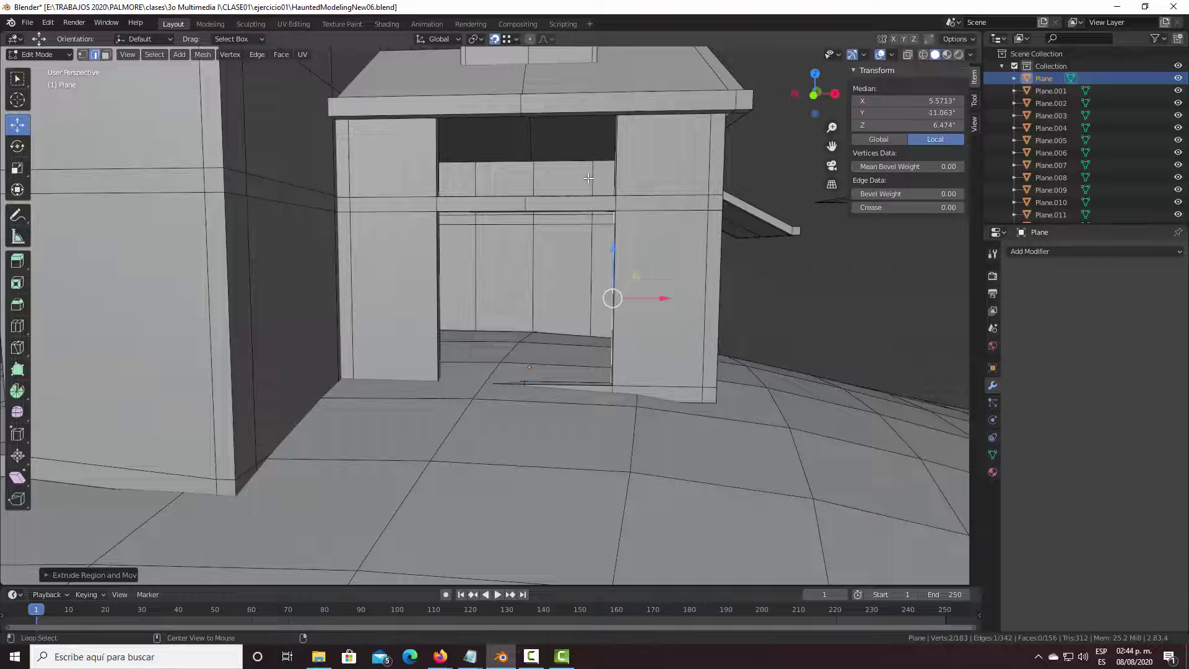
pyautogui.moveTo(587, 178)
pyautogui.keyDown('alt'); pyautogui.mouseDown(button='middle')
pyautogui.moveTo(606, 289)
pyautogui.moveTo(656, 347)
pyautogui.mouseUp(button='middle'); pyautogui.keyUp('alt')
pyautogui.scroll(1, 616, 310)
pyautogui.scroll(1, 620, 327)
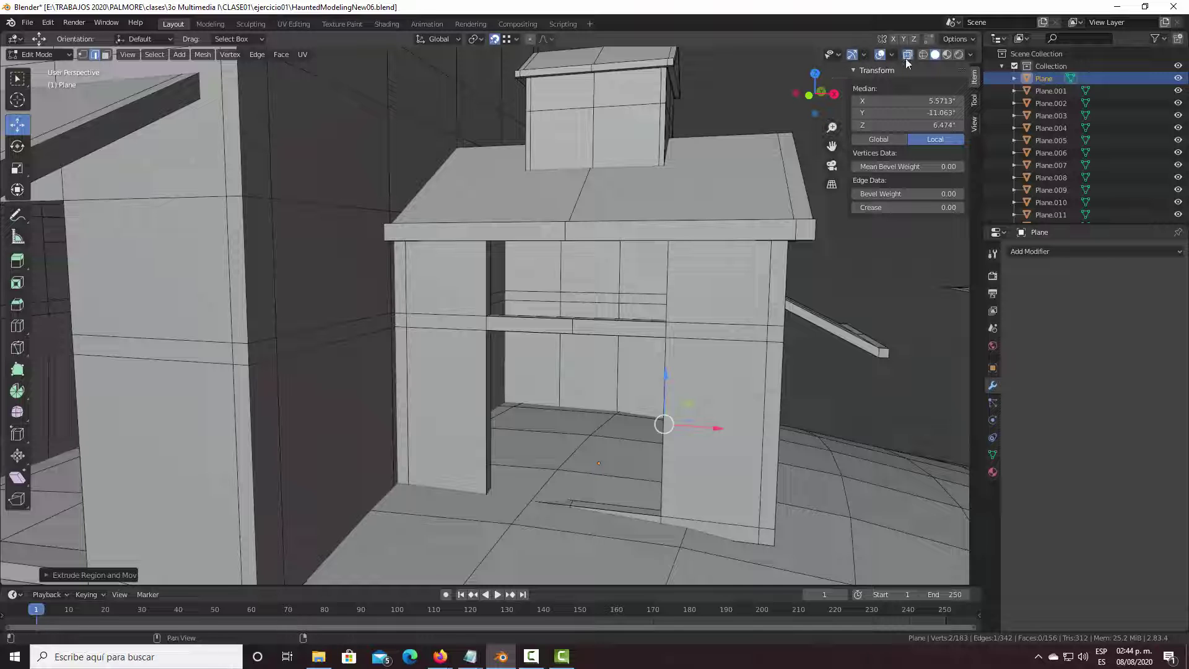
pyautogui.click(905, 58)
pyautogui.moveTo(676, 235)
pyautogui.mouseDown(button='middle')
pyautogui.moveTo(716, 205)
pyautogui.moveTo(502, 117)
pyautogui.mouseUp(button='middle')
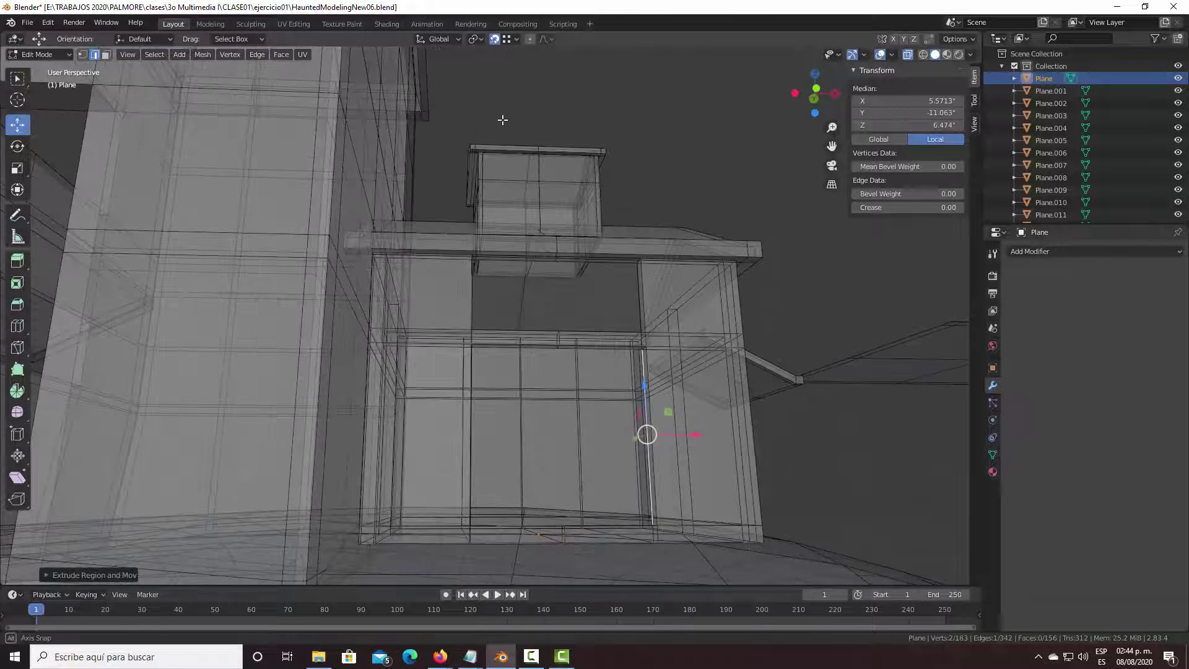
pyautogui.press('1')
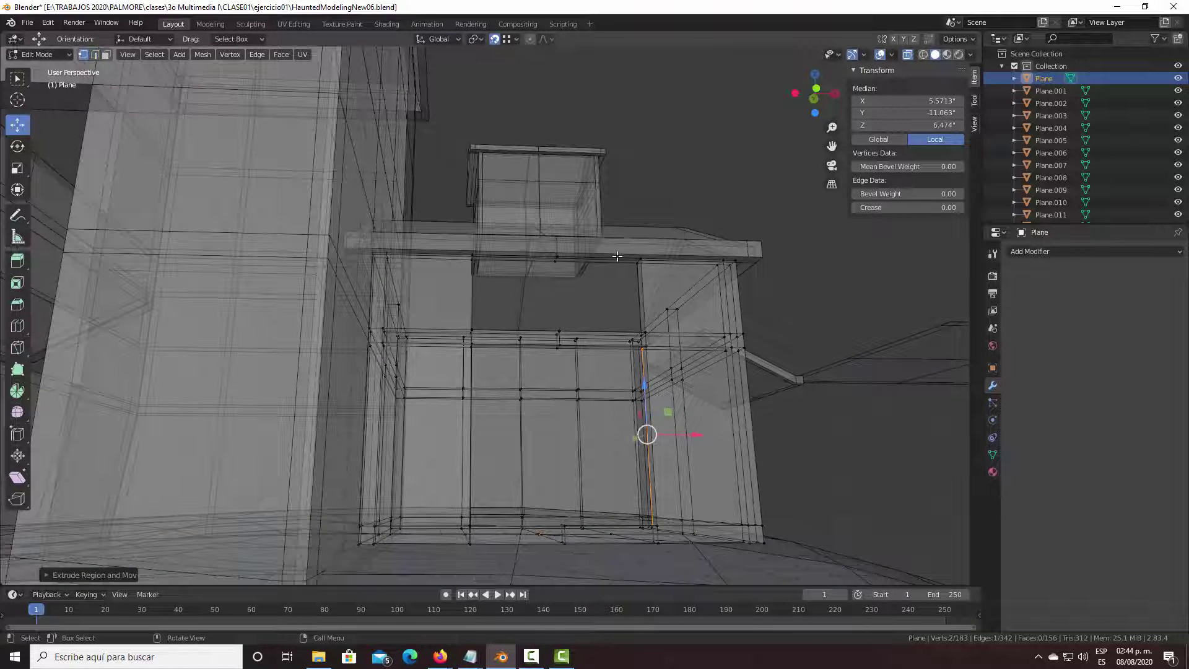
# Select the top, side and bottom edges framing the upper front window opening.
pyautogui.keyDown('ctrl'); pyautogui.click(650, 289); pyautogui.keyUp('ctrl')
pyautogui.moveTo(653, 297); pyautogui.dragTo(678, 312, button='middle')
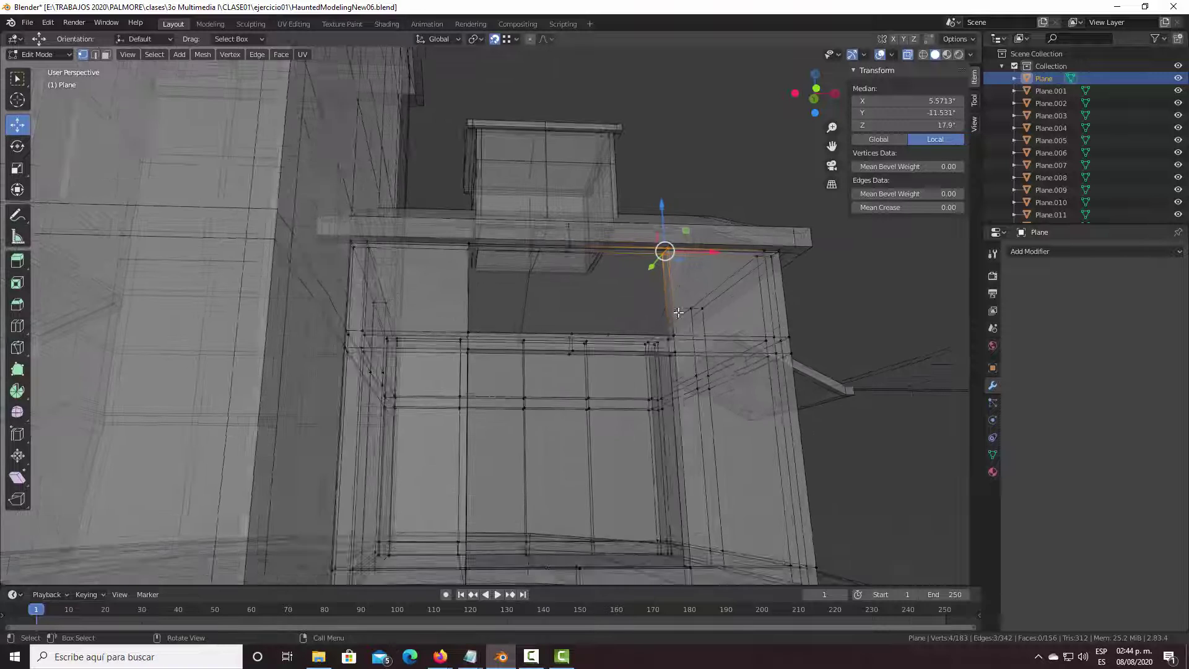
pyautogui.scroll(1, 678, 312)
pyautogui.keyDown('alt'); pyautogui.keyDown('shift'); pyautogui.click(656, 326); pyautogui.keyUp('shift'); pyautogui.keyUp('alt')
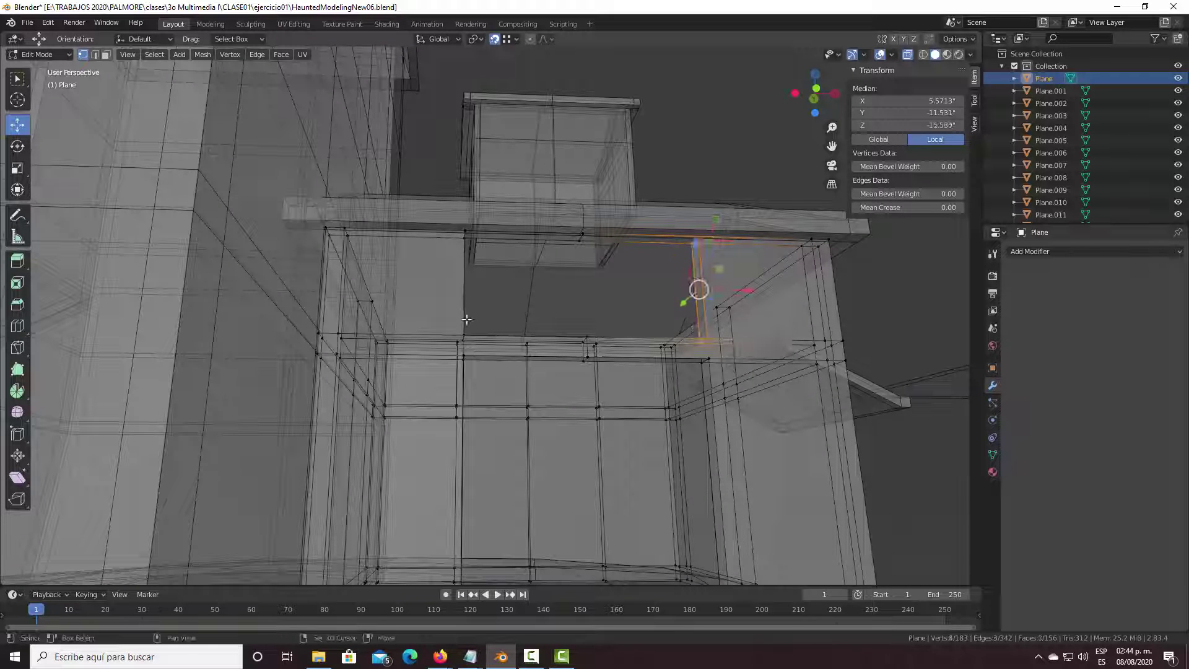
pyautogui.moveTo(496, 329)
pyautogui.mouseDown(button='middle')
pyautogui.moveTo(489, 343)
pyautogui.moveTo(480, 335)
pyautogui.mouseUp(button='middle')
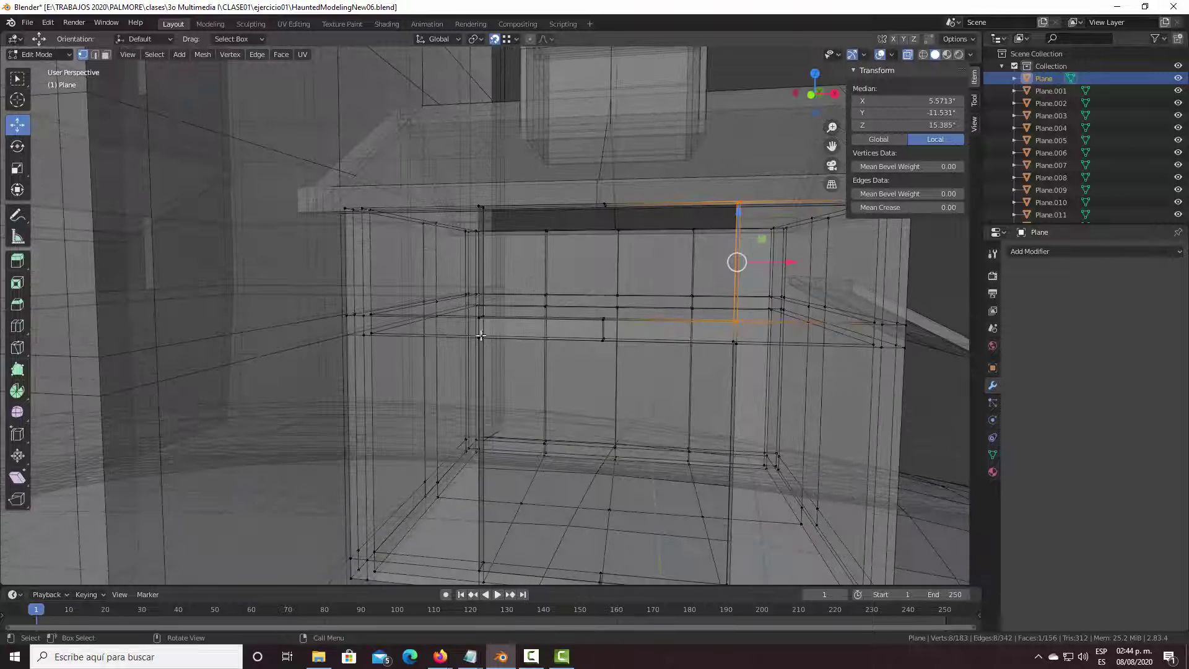
pyautogui.keyDown('alt'); pyautogui.keyDown('shift'); pyautogui.click(482, 317); pyautogui.keyUp('shift'); pyautogui.keyUp('alt')
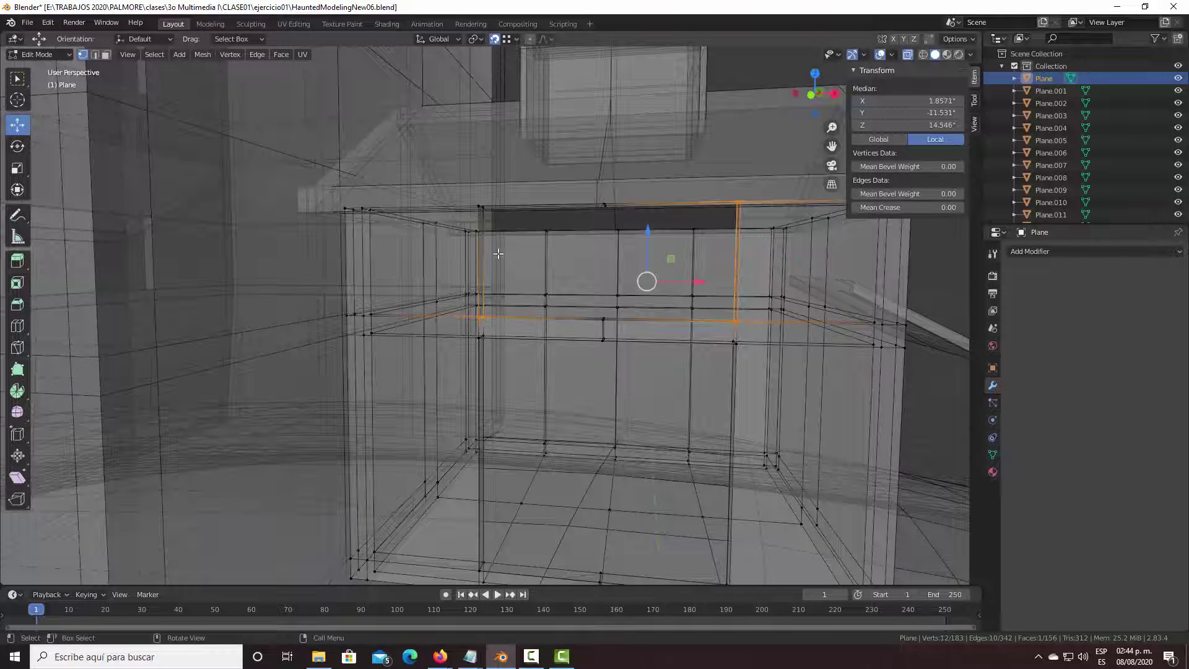
pyautogui.keyDown('alt'); pyautogui.click(593, 208); pyautogui.keyUp('alt')
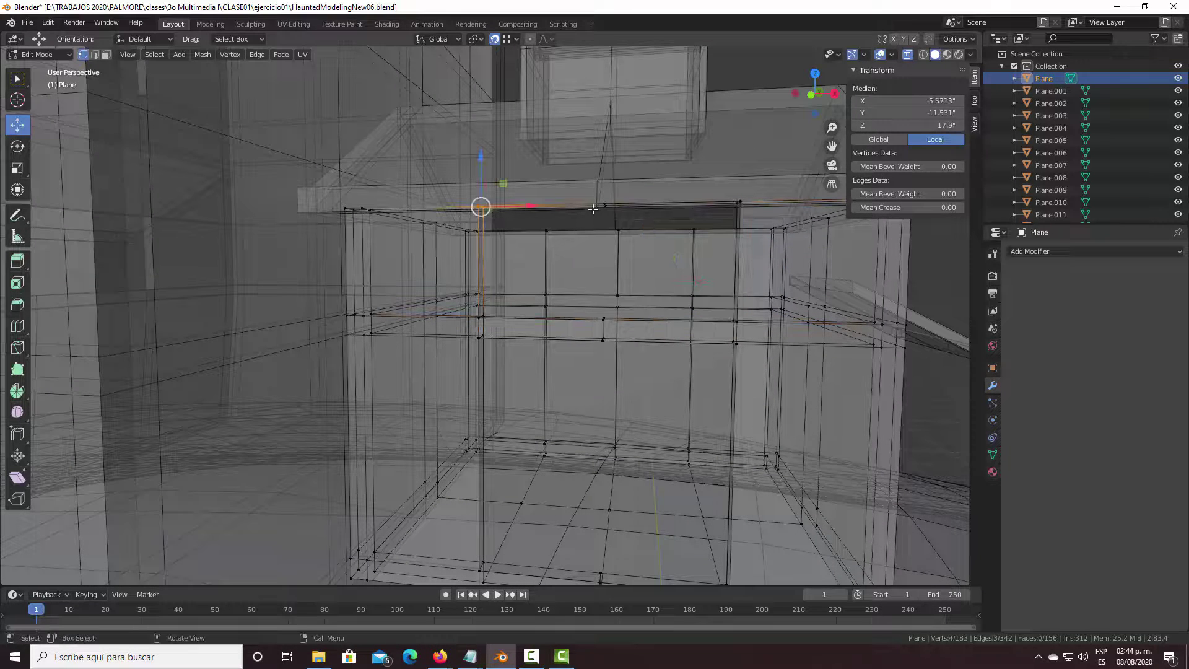
pyautogui.keyDown('alt'); pyautogui.keyDown('shift'); pyautogui.click(576, 208); pyautogui.keyUp('shift'); pyautogui.keyUp('alt')
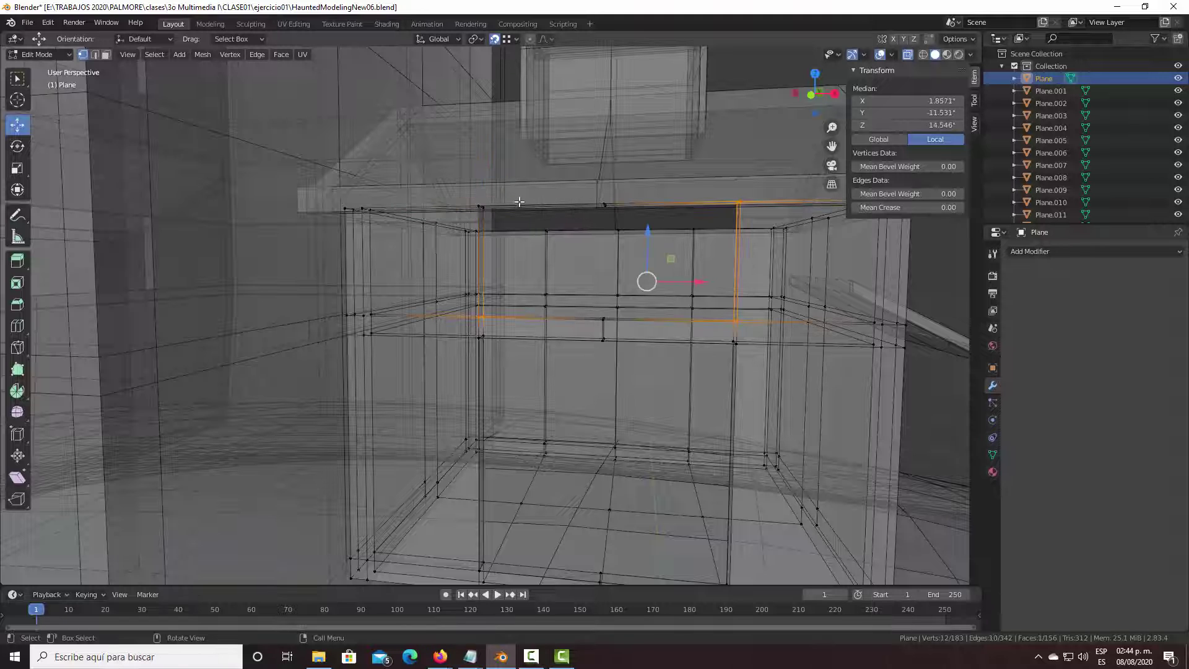
pyautogui.keyDown('alt'); pyautogui.keyDown('shift'); pyautogui.click(478, 205); pyautogui.keyUp('shift'); pyautogui.keyUp('alt')
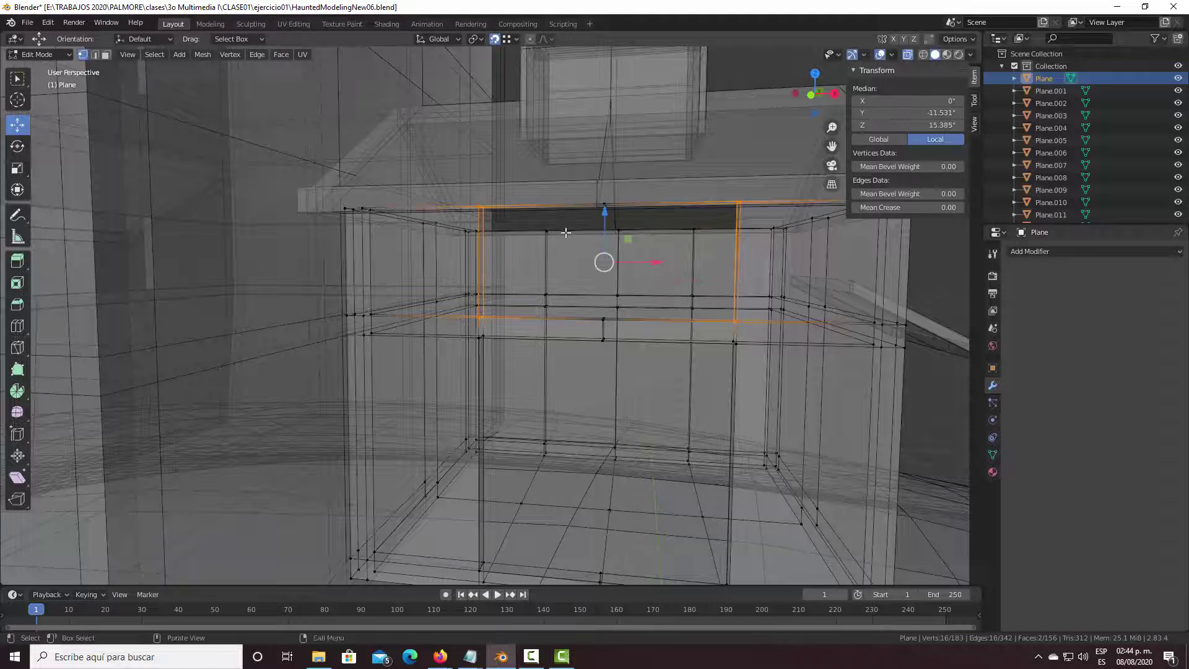
pyautogui.moveTo(478, 204); pyautogui.dragTo(579, 231, button='middle')
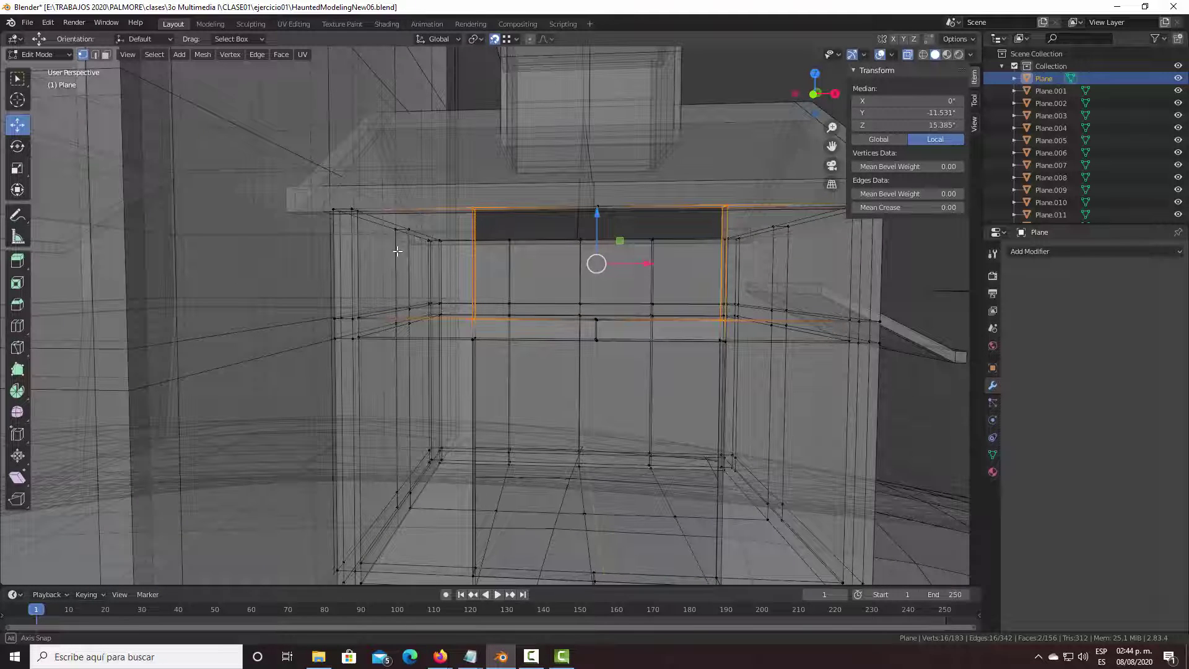
pyautogui.click(17, 168)
# Scale the upper window frame to about 0.99 along X, then box-select the doorway's top vertices.
pyautogui.moveTo(649, 265); pyautogui.dragTo(628, 270)
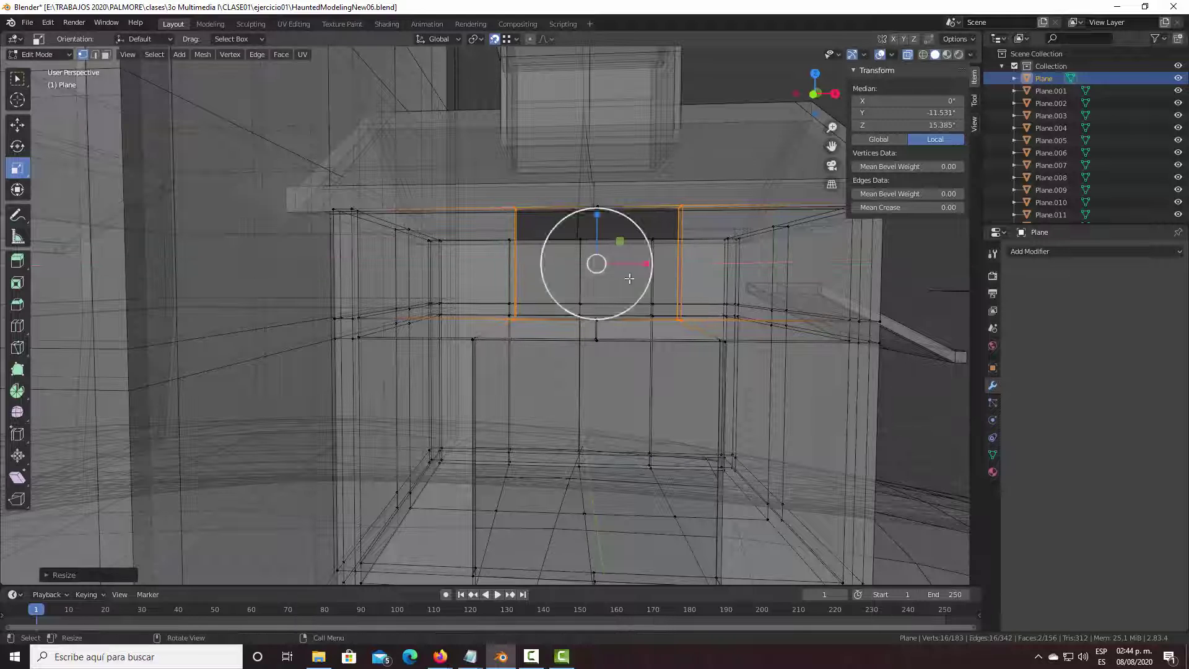
pyautogui.moveTo(628, 270); pyautogui.dragTo(638, 266)
pyautogui.moveTo(638, 266)
pyautogui.mouseDown(button='middle')
pyautogui.moveTo(662, 300)
pyautogui.moveTo(584, 348)
pyautogui.mouseUp(button='middle')
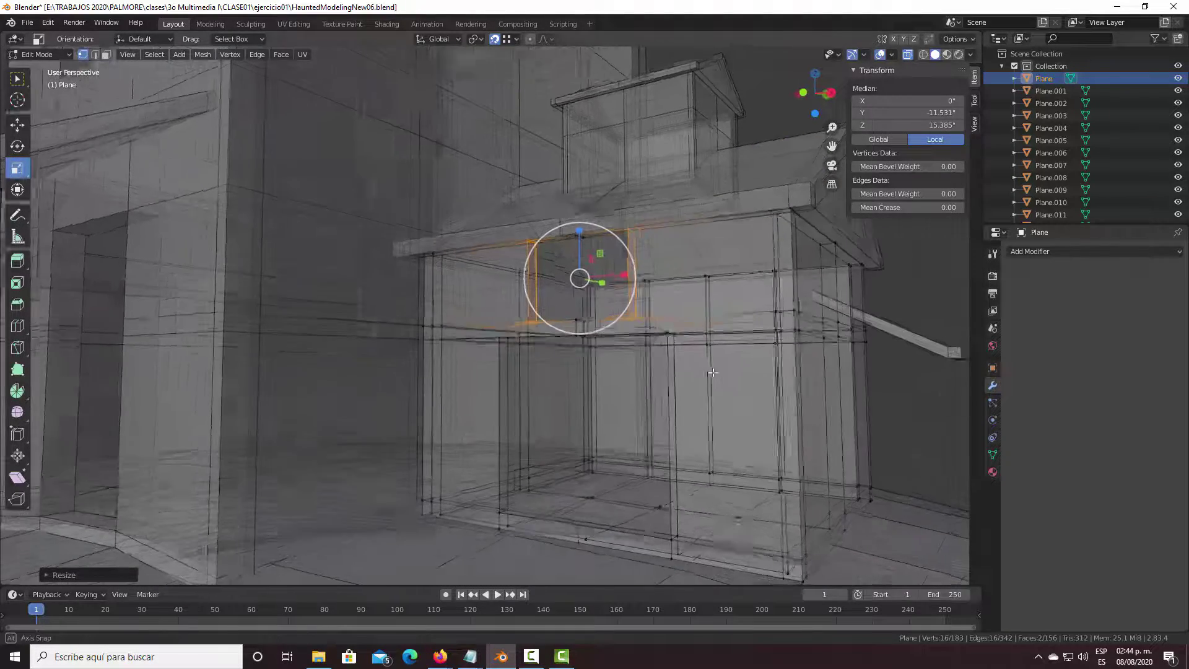
pyautogui.press('b')
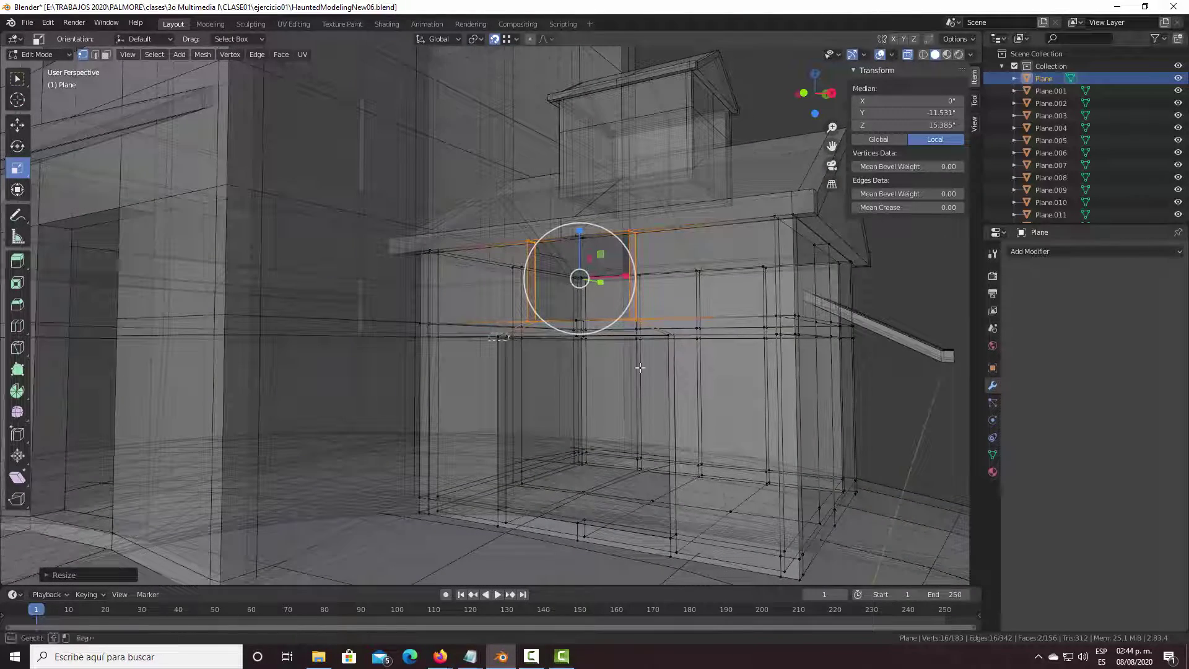
pyautogui.moveTo(490, 333); pyautogui.dragTo(678, 344)
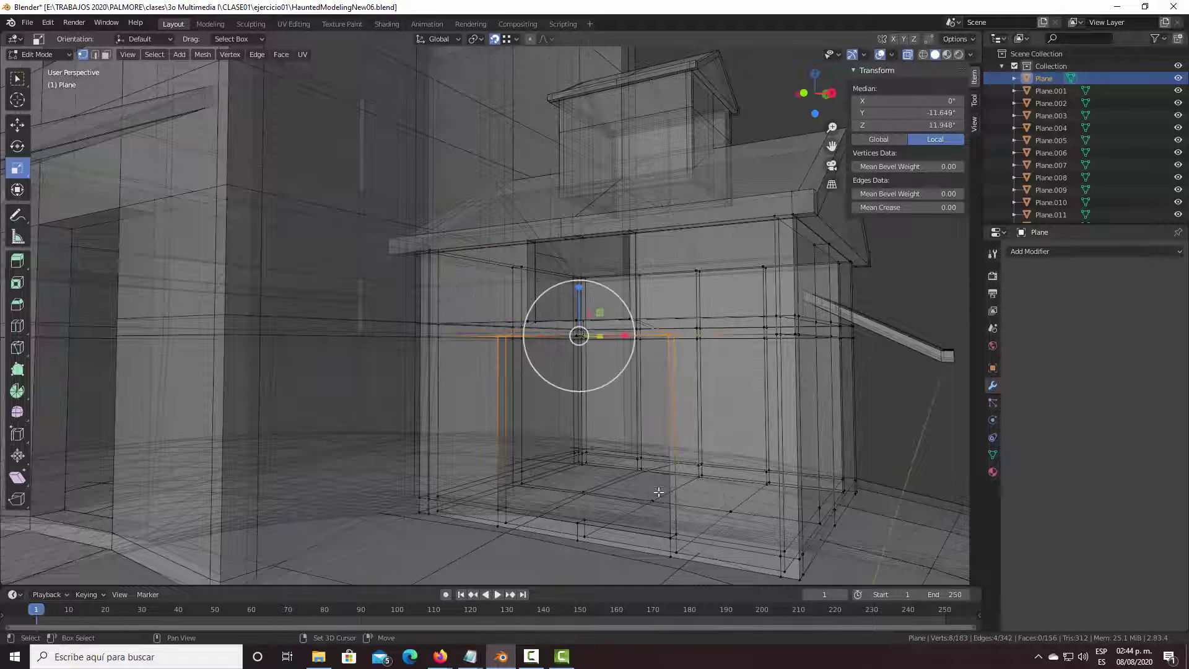
# Add the lower doorway vertices, scale them to about 0.74 along X, and turn off X-ray.
pyautogui.press('b')
pyautogui.moveTo(661, 526); pyautogui.dragTo(686, 544)
pyautogui.press('b')
pyautogui.moveTo(492, 499); pyautogui.dragTo(509, 517)
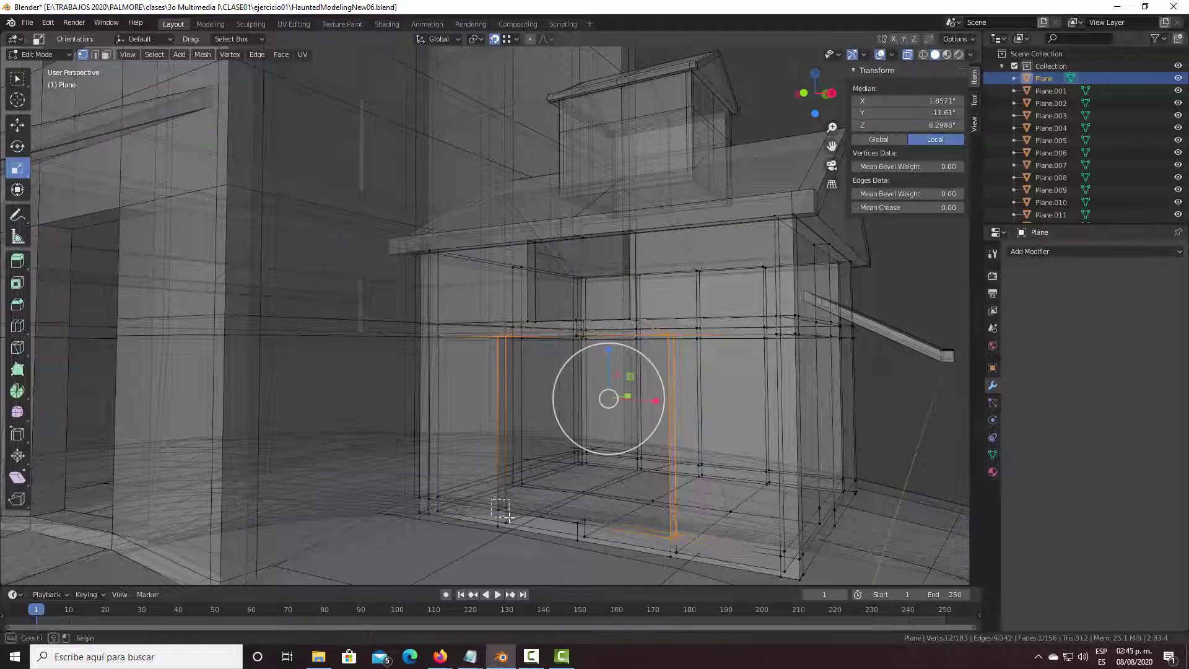
pyautogui.press('s')
pyautogui.press('x')
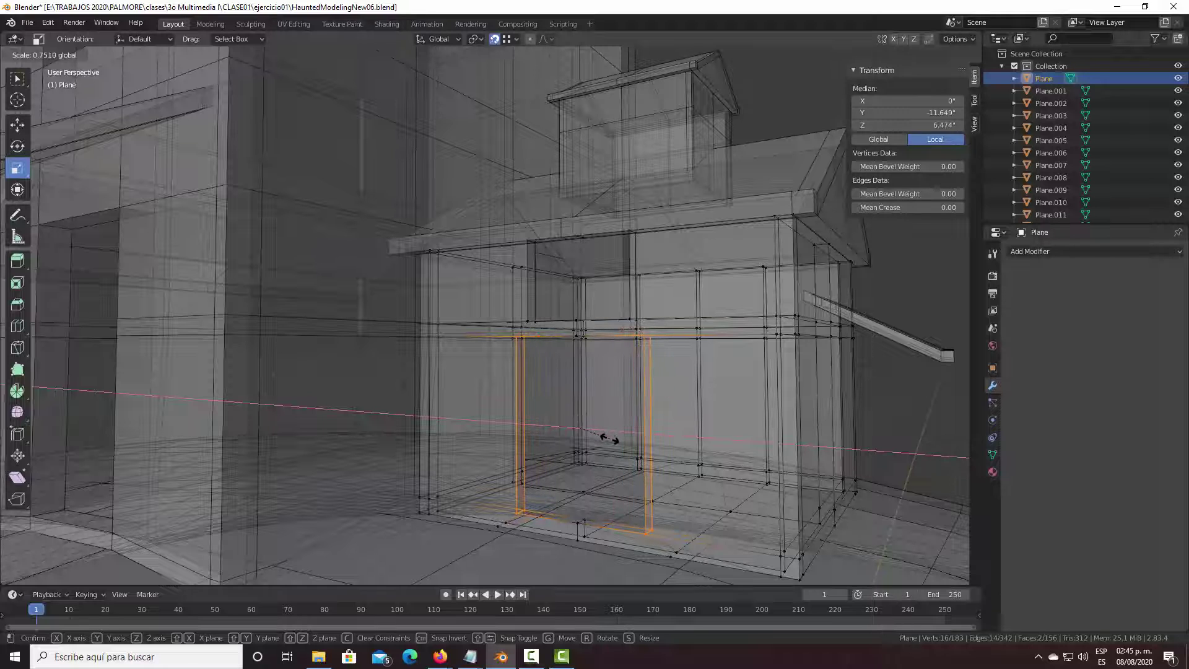
pyautogui.click(609, 439)
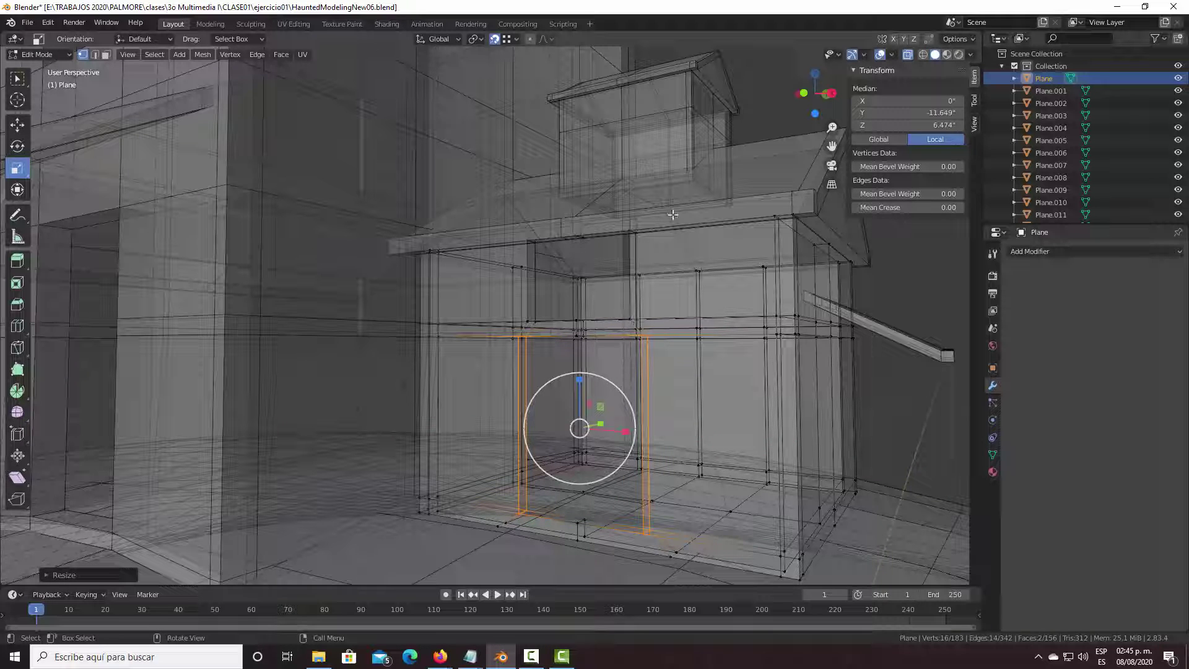
pyautogui.click(905, 55)
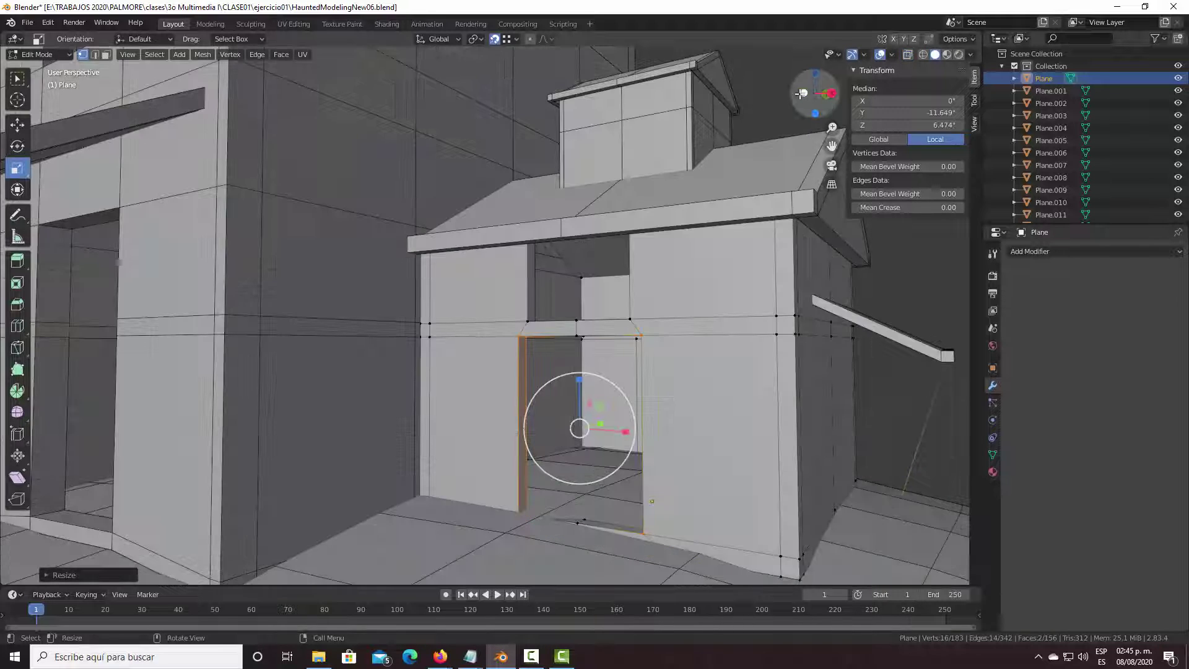
# Narrow the doorway further to about 0.71 along X, then deselect everything.
pyautogui.moveTo(727, 213)
pyautogui.mouseDown(button='middle')
pyautogui.moveTo(708, 224)
pyautogui.moveTo(551, 490)
pyautogui.mouseUp(button='middle')
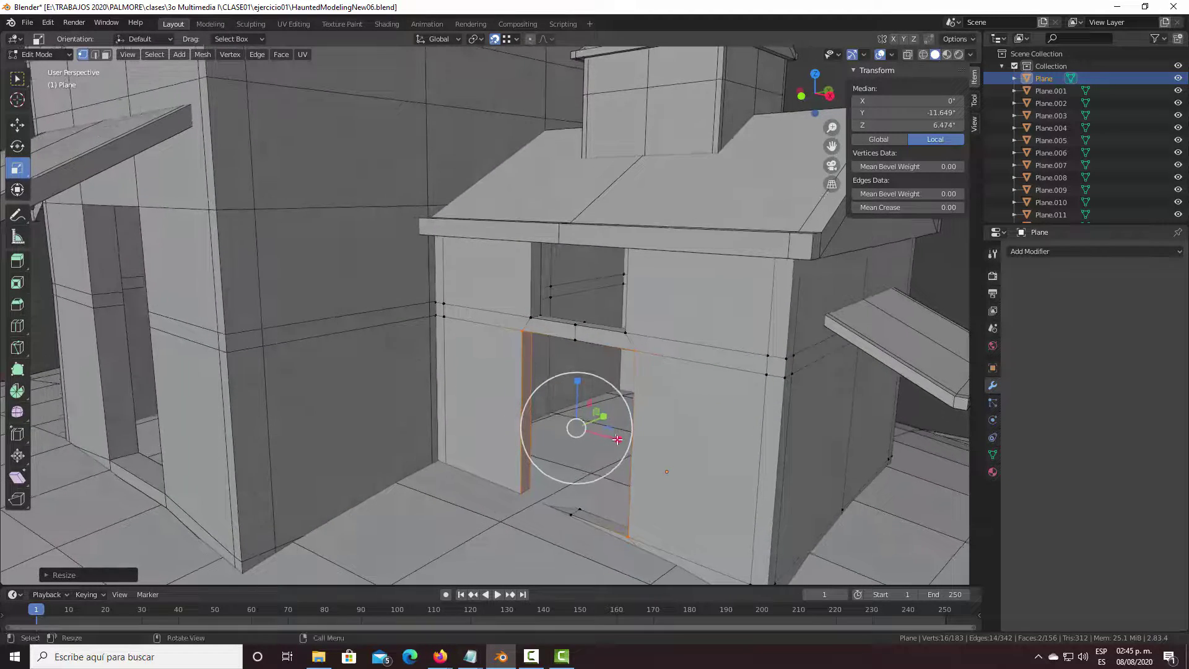
pyautogui.moveTo(617, 439); pyautogui.dragTo(606, 435)
pyautogui.moveTo(605, 435); pyautogui.dragTo(638, 395, button='middle')
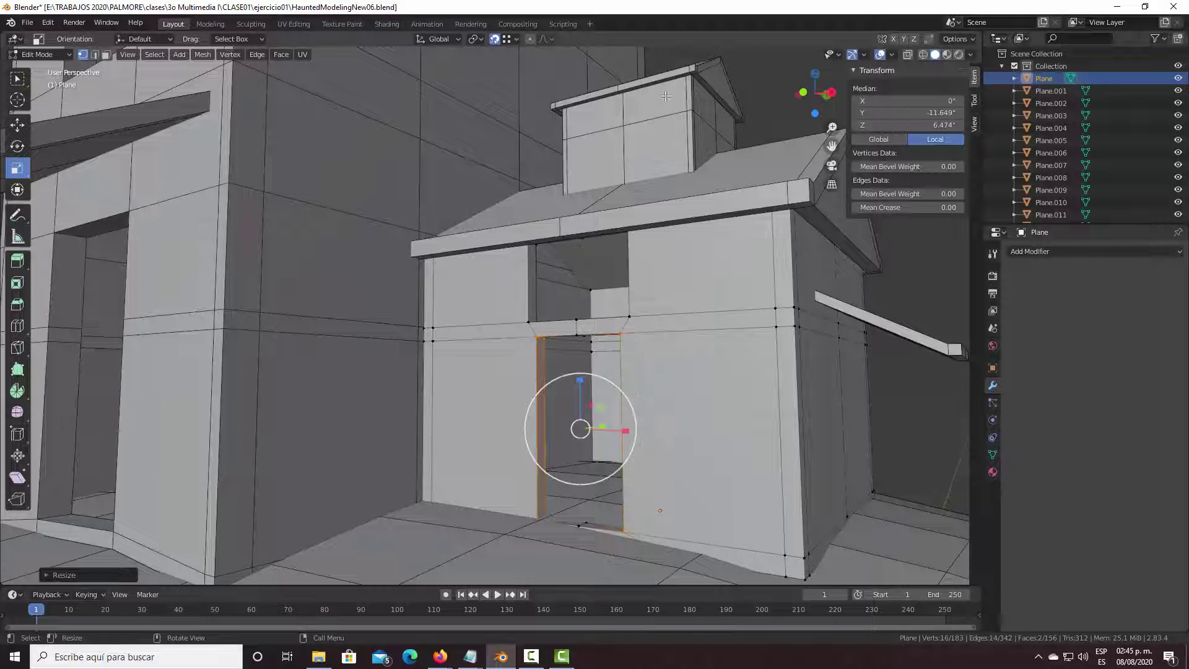
pyautogui.click(17, 125)
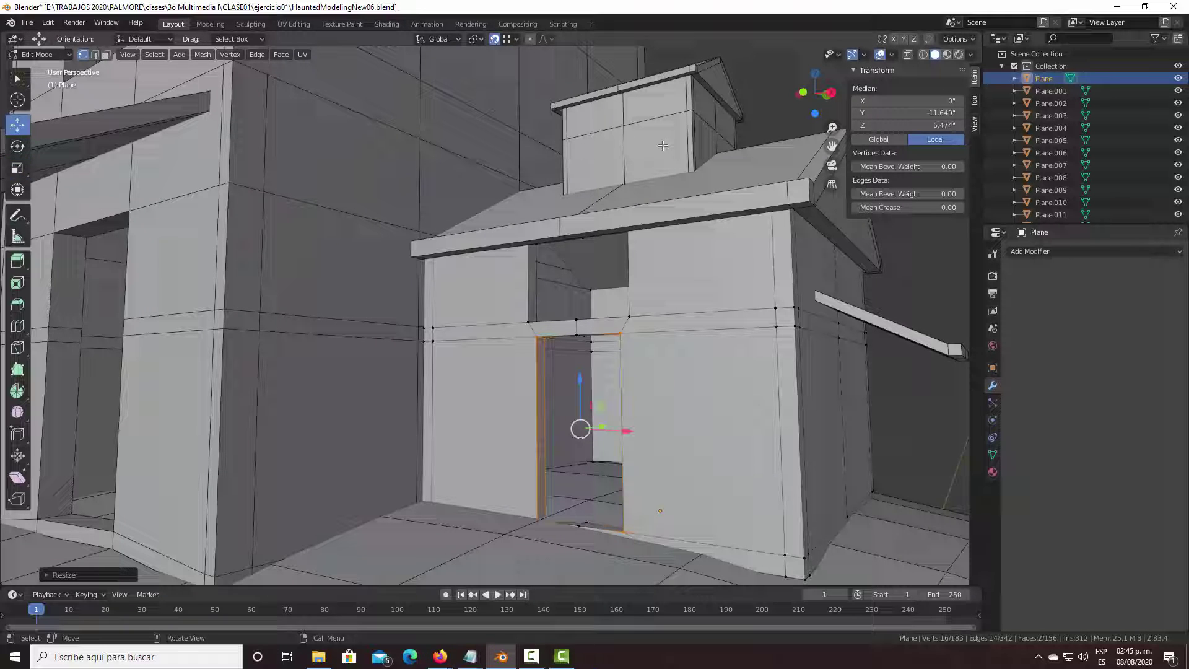
pyautogui.hotkey('alt', 'a')
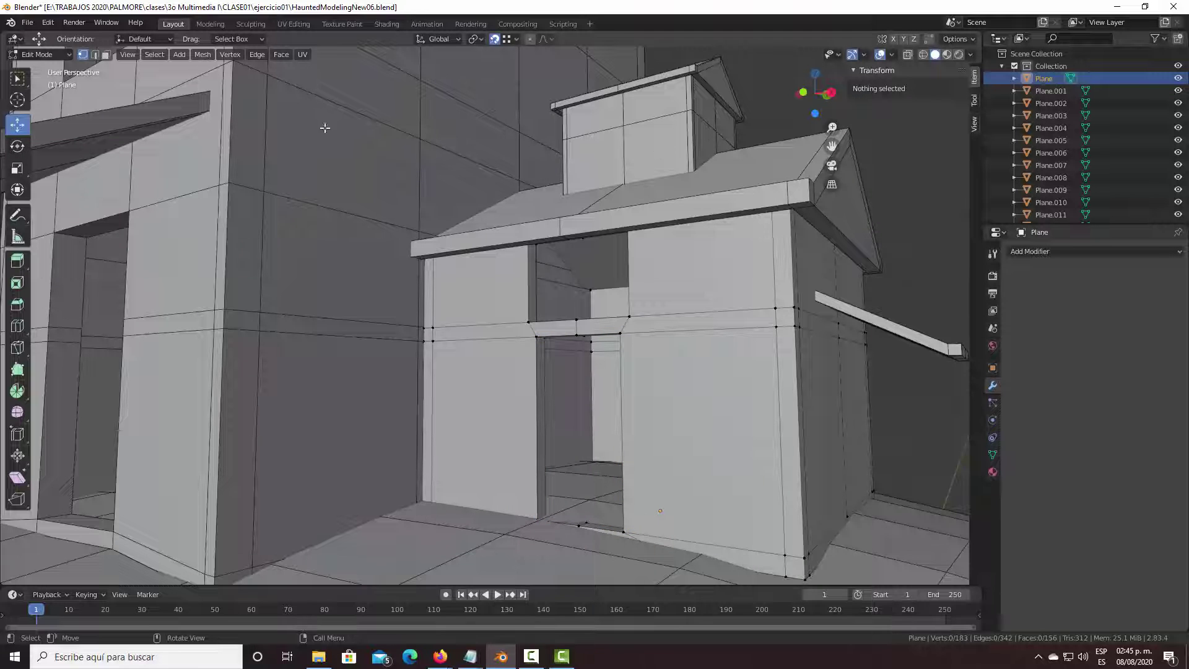
# Edit Plane.012 with X-ray on and box-select its middle edge loop.
pyautogui.press('Tab')
pyautogui.click(629, 146)
pyautogui.press('Tab')
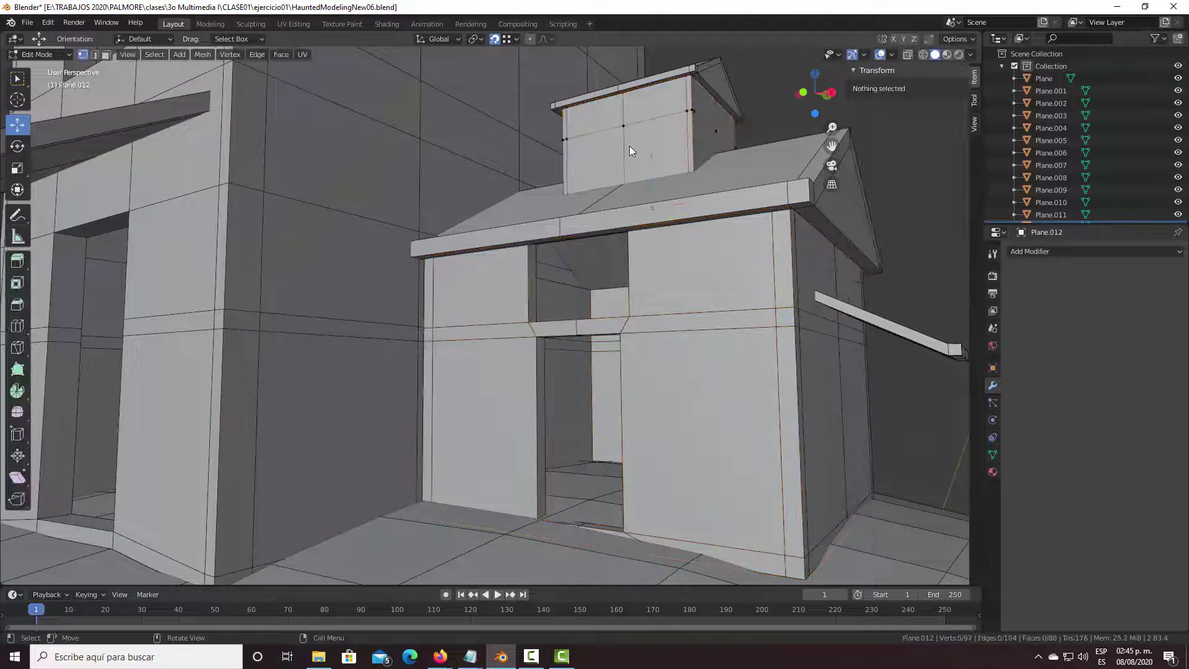
pyautogui.click(909, 60)
pyautogui.moveTo(620, 247)
pyautogui.mouseDown(button='middle')
pyautogui.moveTo(646, 161)
pyautogui.moveTo(637, 152)
pyautogui.mouseUp(button='middle')
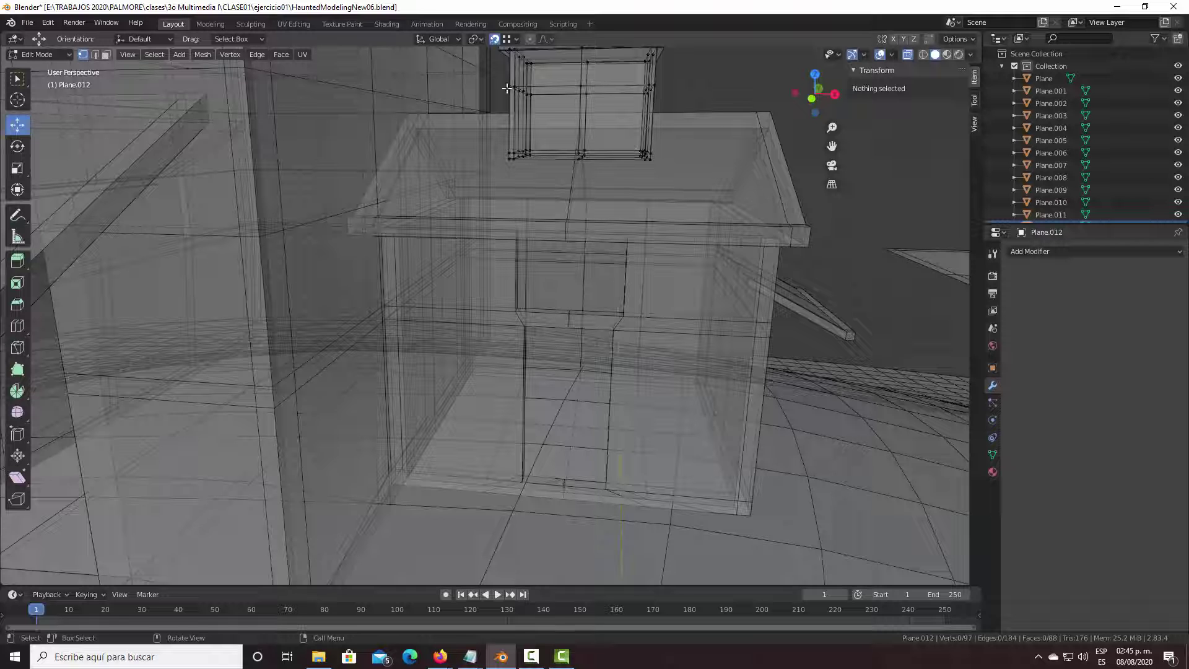
pyautogui.moveTo(506, 88); pyautogui.dragTo(658, 104)
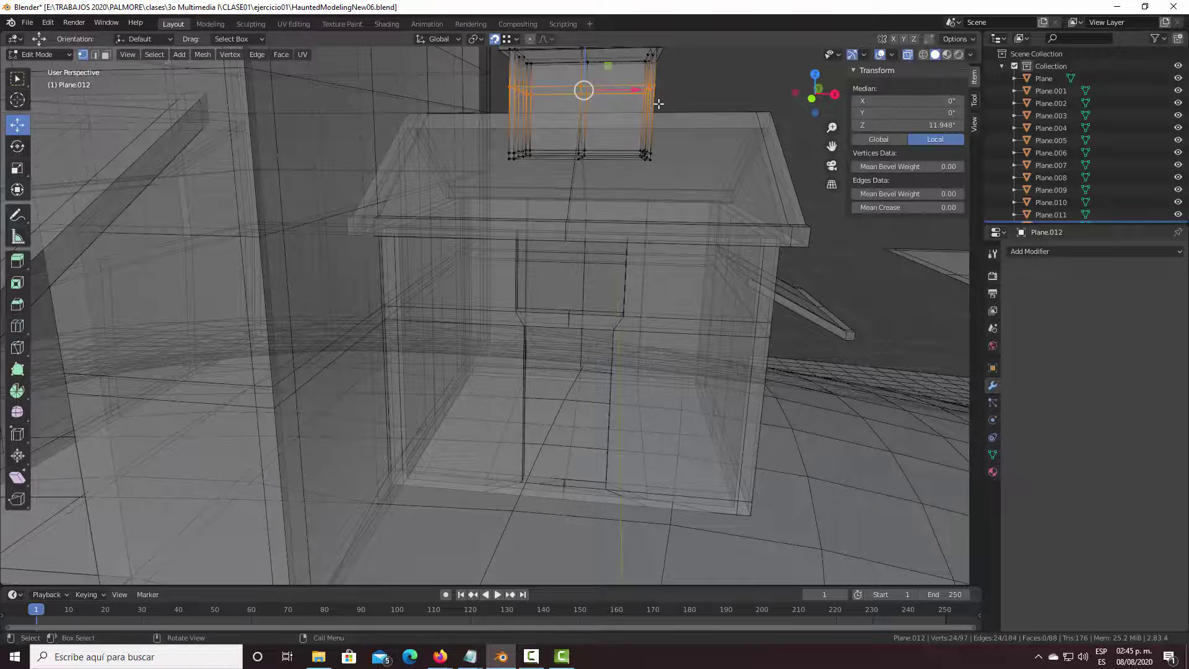
pyautogui.press('KP_Decimal')
# Raise the selected middle loop along Z from 11.948 to 13.995.
pyautogui.moveTo(565, 220)
pyautogui.mouseDown(button='middle')
pyautogui.moveTo(597, 194)
pyautogui.moveTo(547, 233)
pyautogui.mouseUp(button='middle')
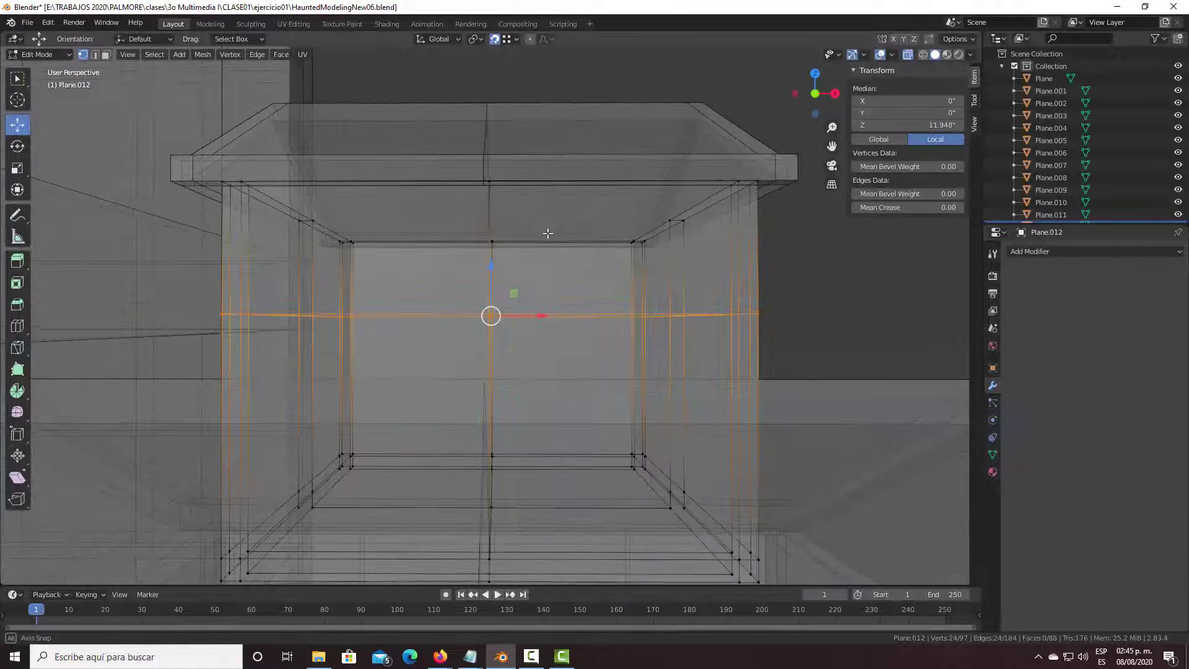
pyautogui.press('g')
pyautogui.press('z')
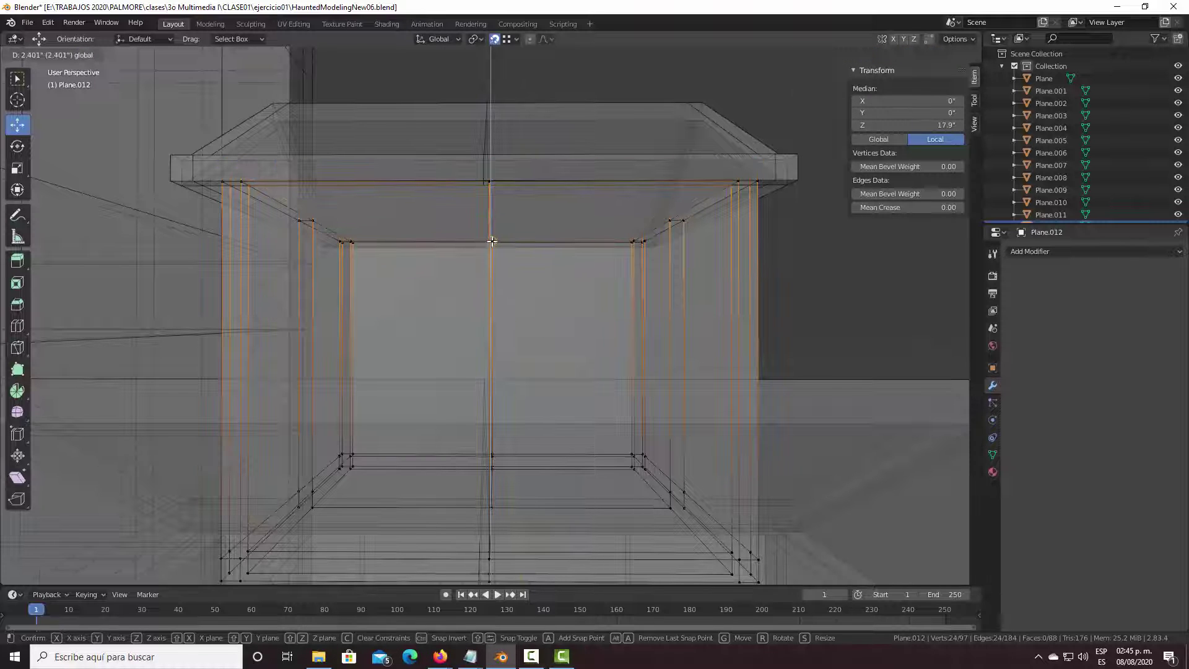
pyautogui.rightClick(491, 241)
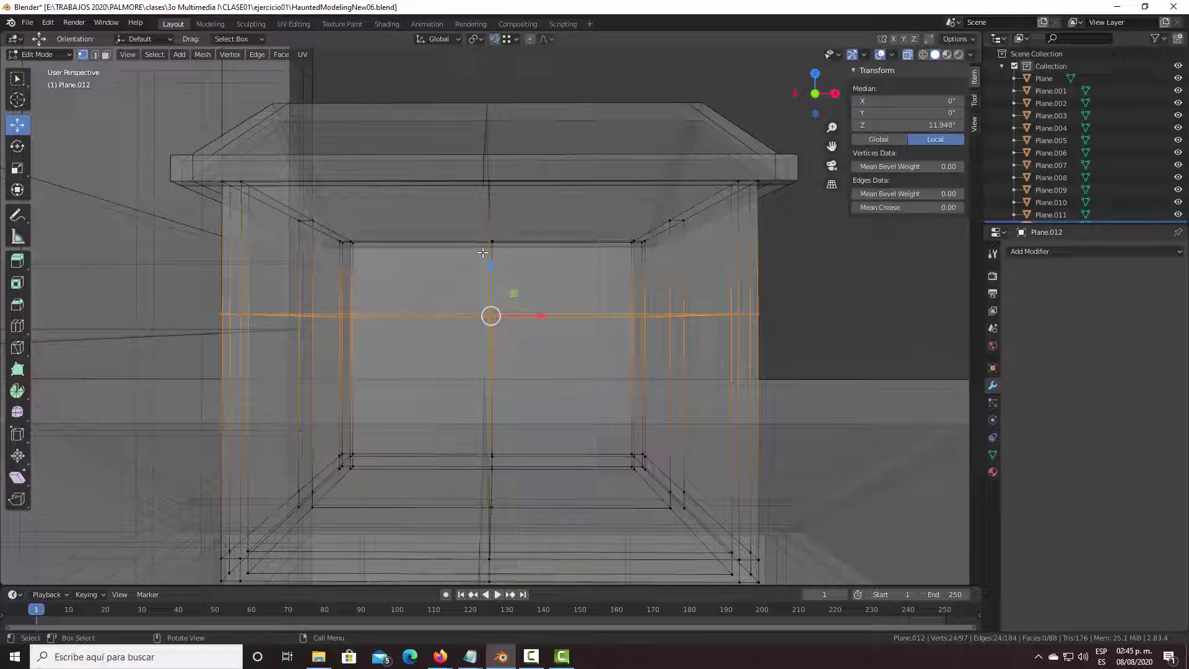
pyautogui.moveTo(494, 268); pyautogui.dragTo(493, 235)
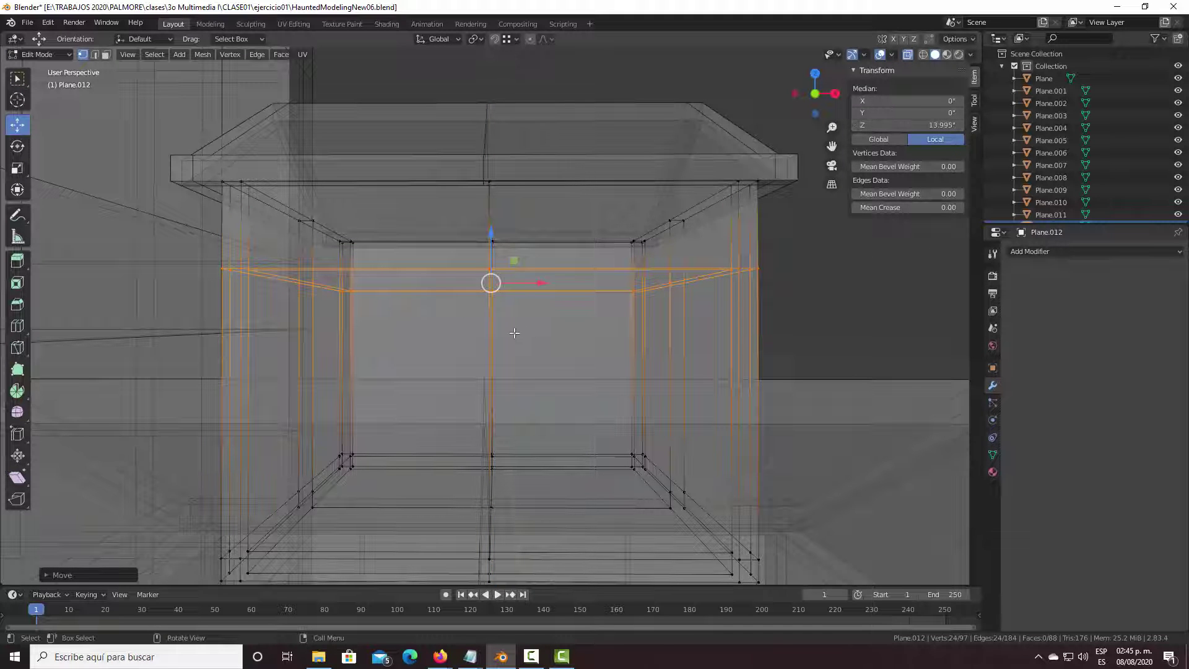
pyautogui.click(95, 54)
# Add two horizontal loop cuts around the house walls.
pyautogui.click(106, 54)
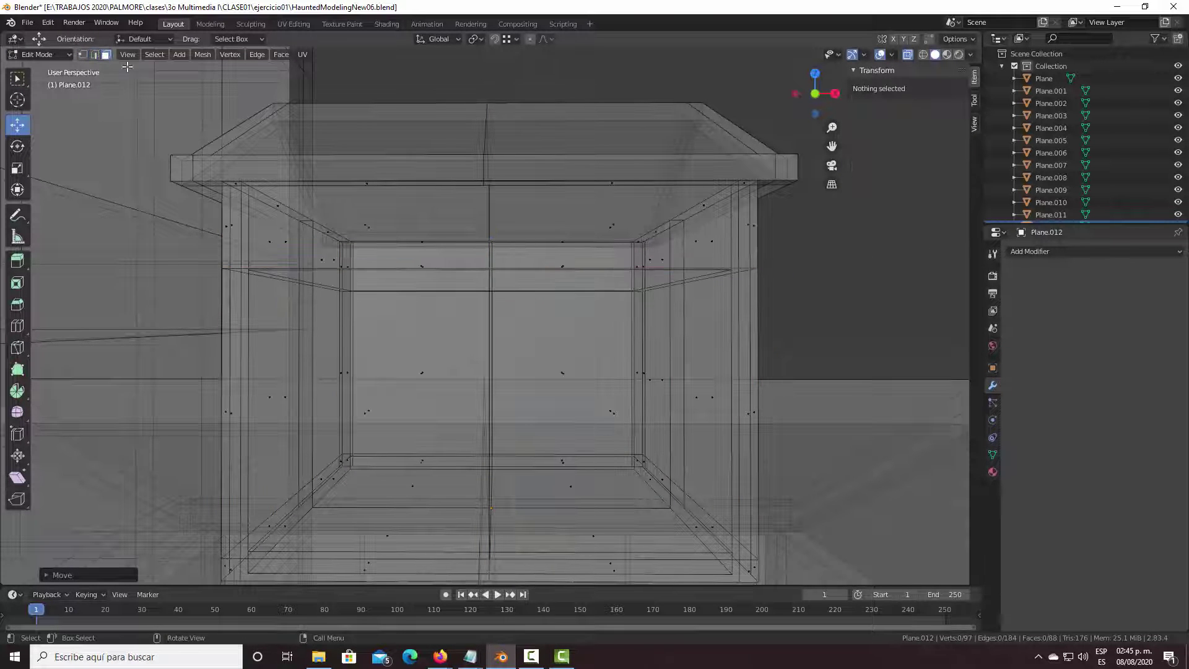
pyautogui.moveTo(588, 256); pyautogui.dragTo(571, 273, button='middle')
pyautogui.scroll(-4, 571, 273)
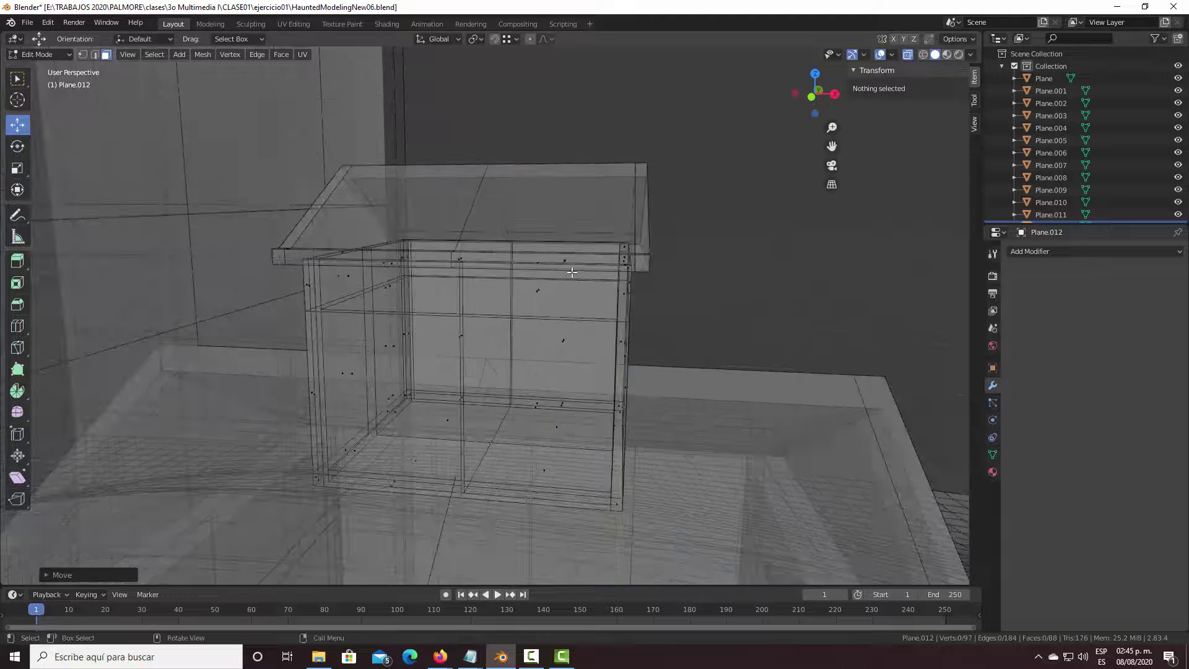
pyautogui.scroll(2, 571, 273)
pyautogui.press('ctrl')
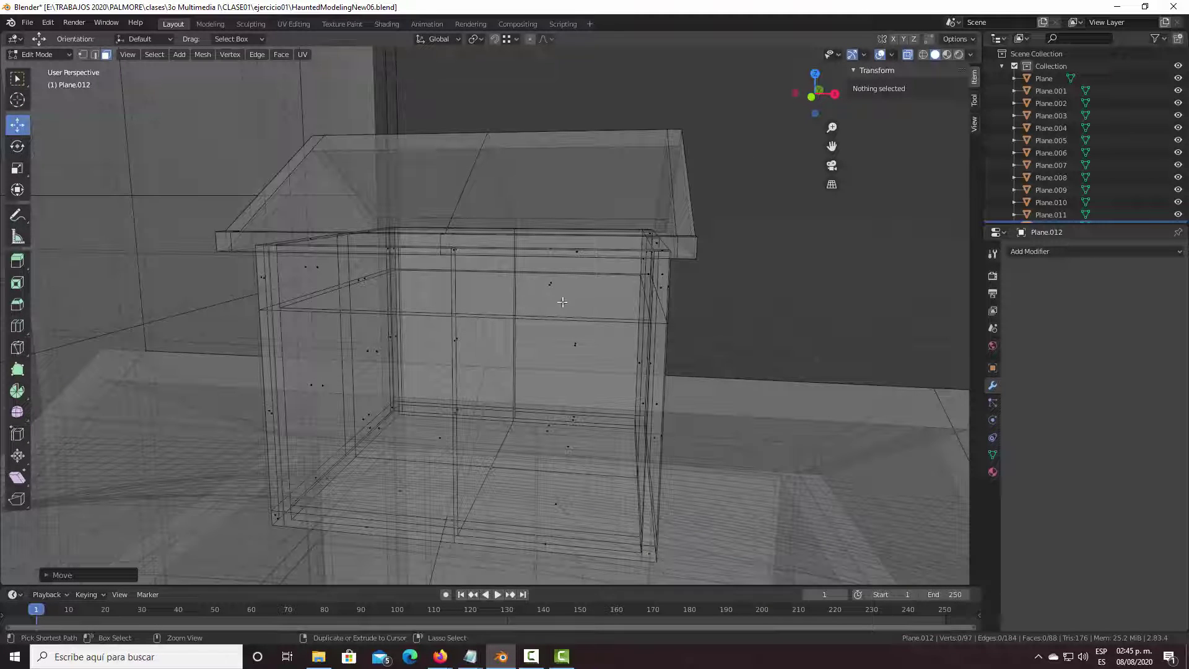
pyautogui.hotkey('ctrl', 'r')
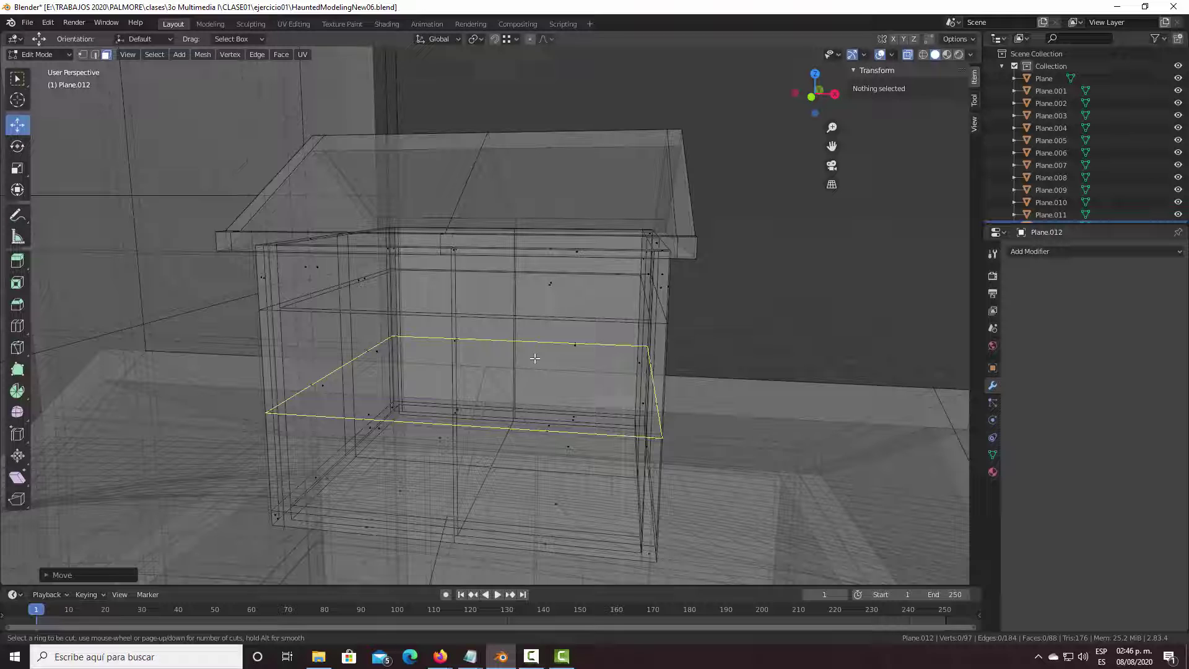
pyautogui.click(535, 358)
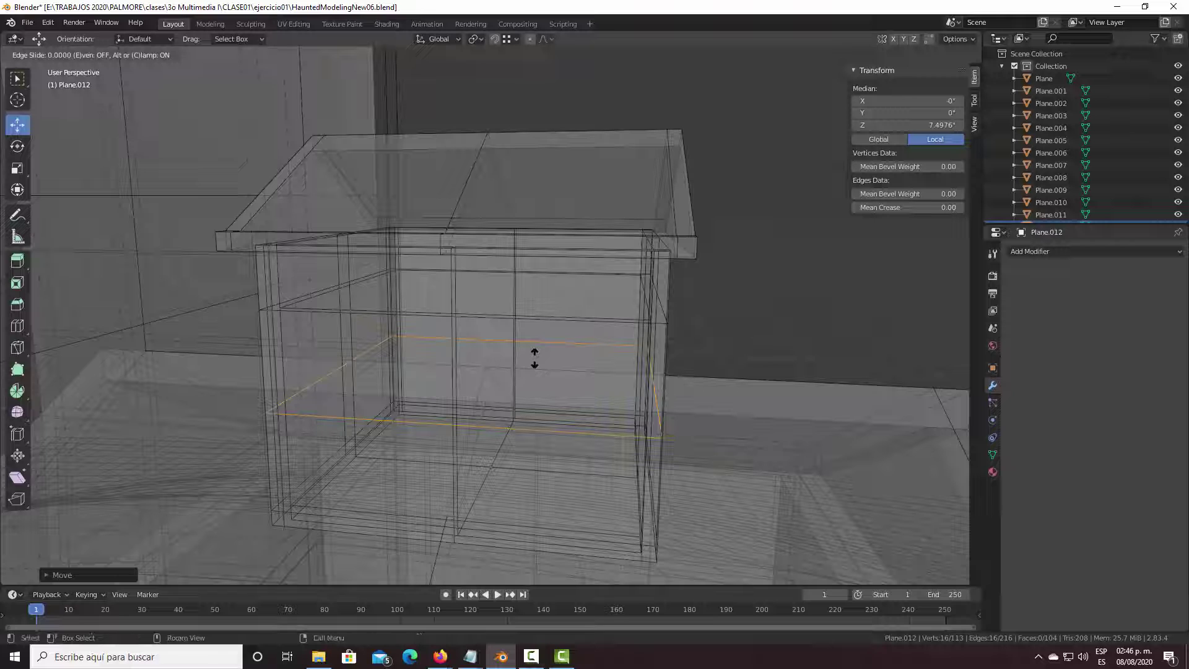
pyautogui.click(531, 375)
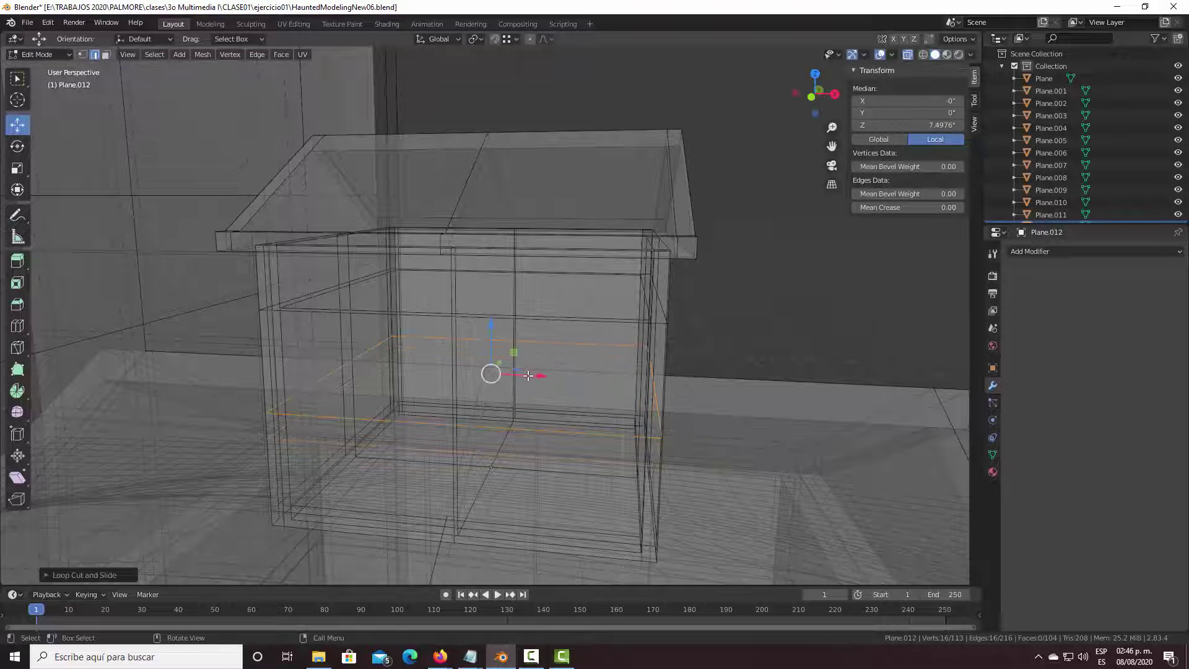
pyautogui.hotkey('ctrl', 'r')
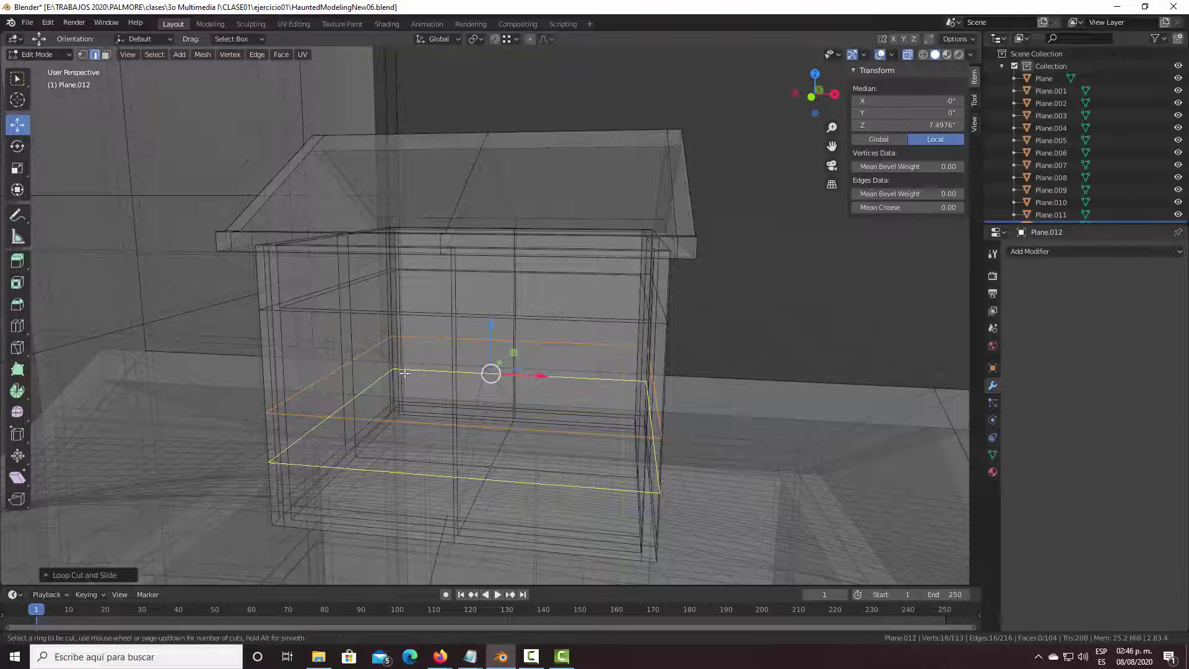
pyautogui.click(461, 350)
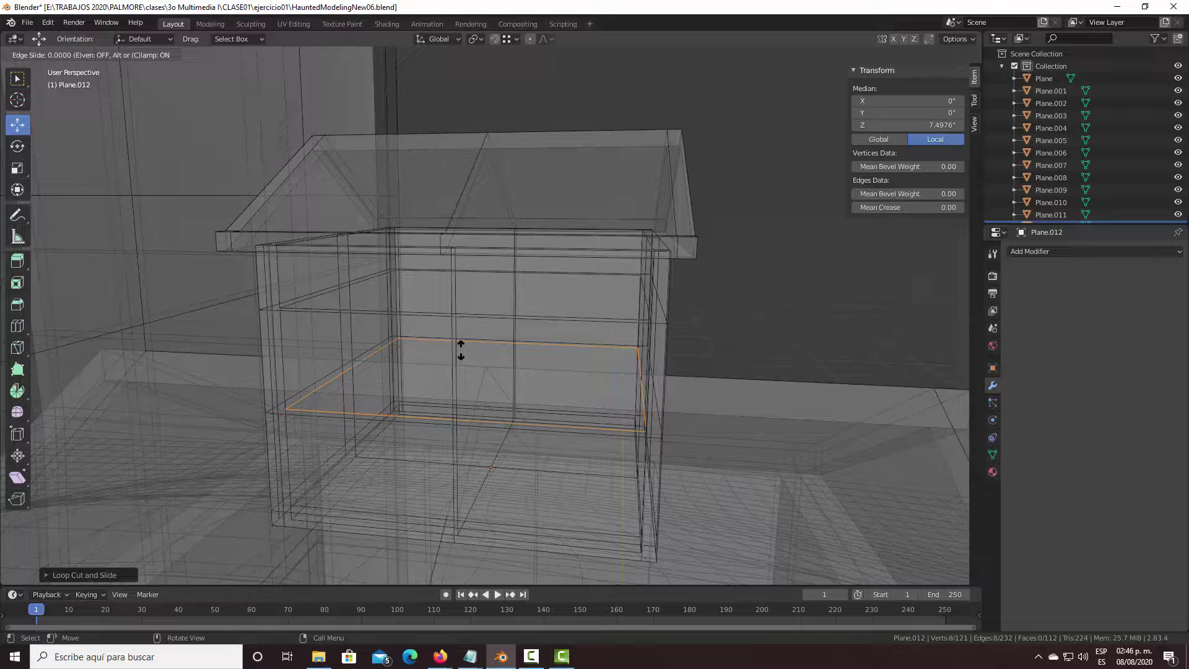
pyautogui.click(461, 350)
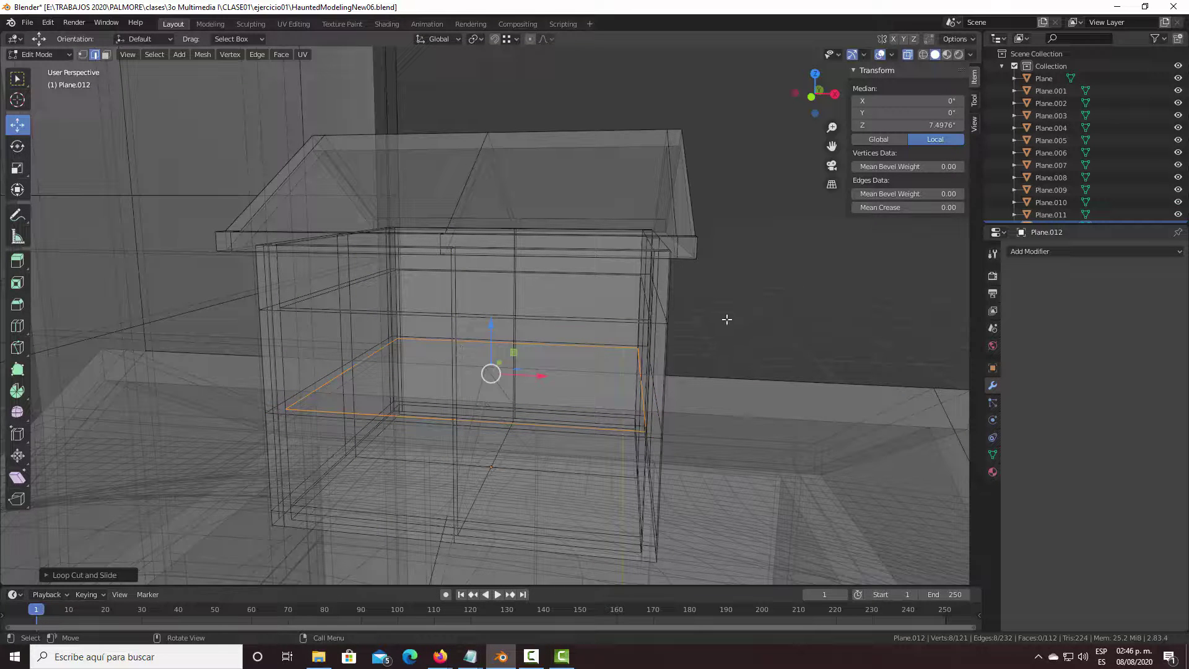
# Add two centred vertical loop cuts through the walls, then turn off X-ray and deselect all.
pyautogui.moveTo(714, 347)
pyautogui.mouseDown(button='middle')
pyautogui.moveTo(734, 330)
pyautogui.moveTo(678, 358)
pyautogui.mouseUp(button='middle')
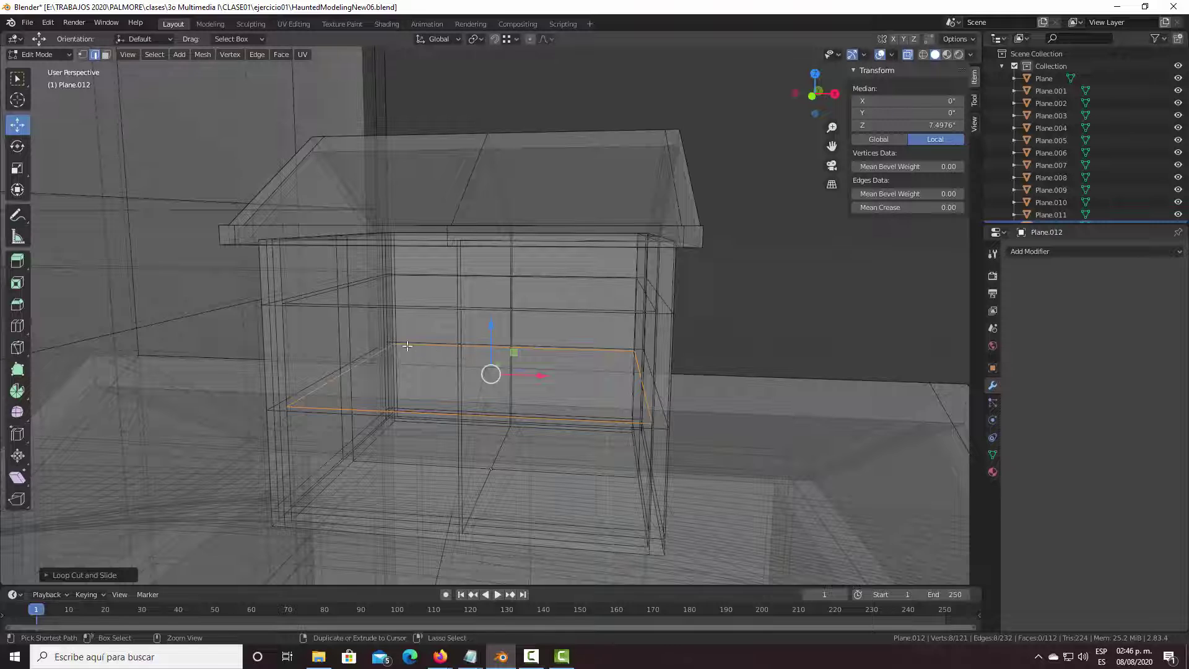
pyautogui.hotkey('ctrl', 'r')
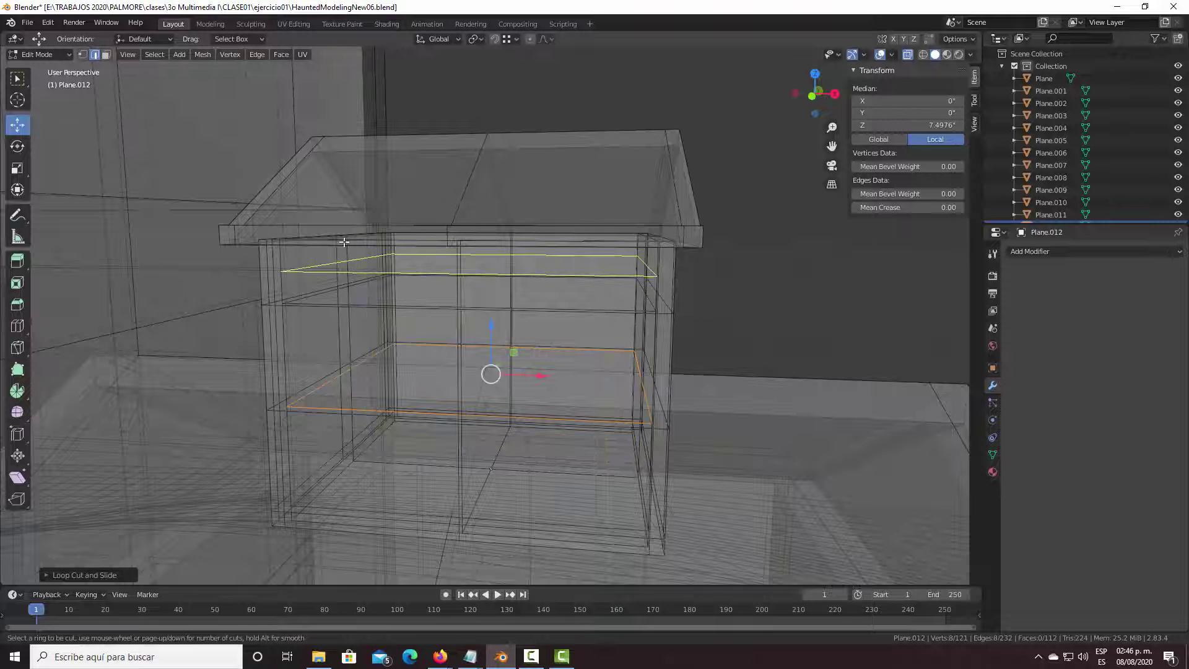
pyautogui.click(360, 239)
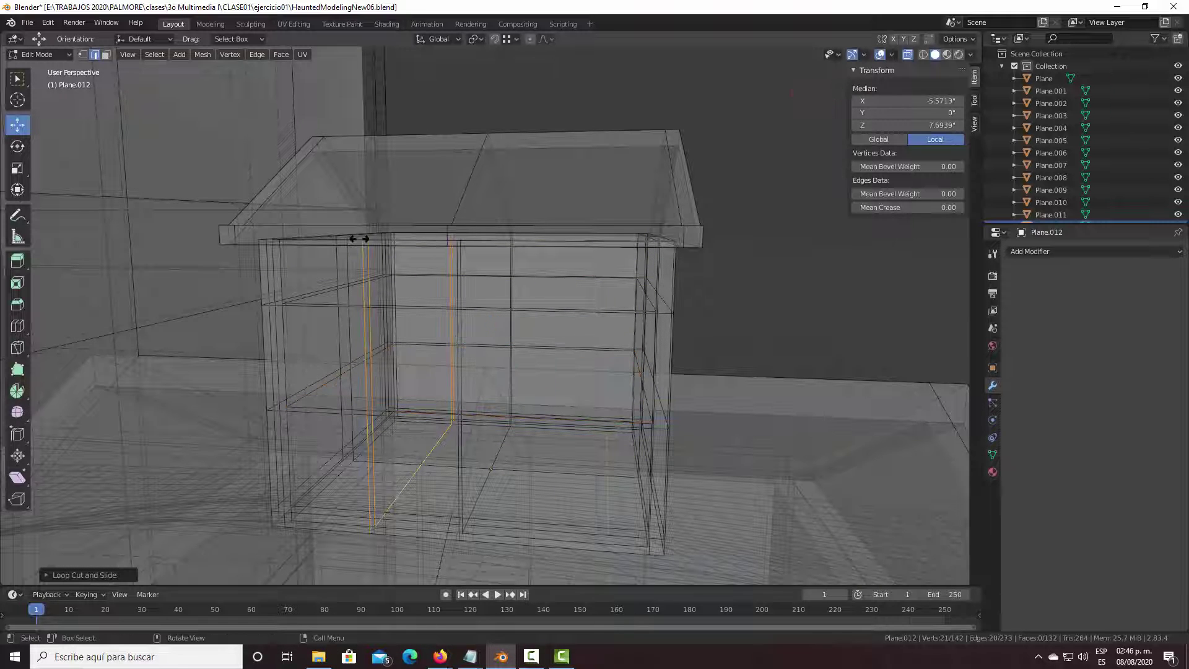
pyautogui.rightClick(529, 251)
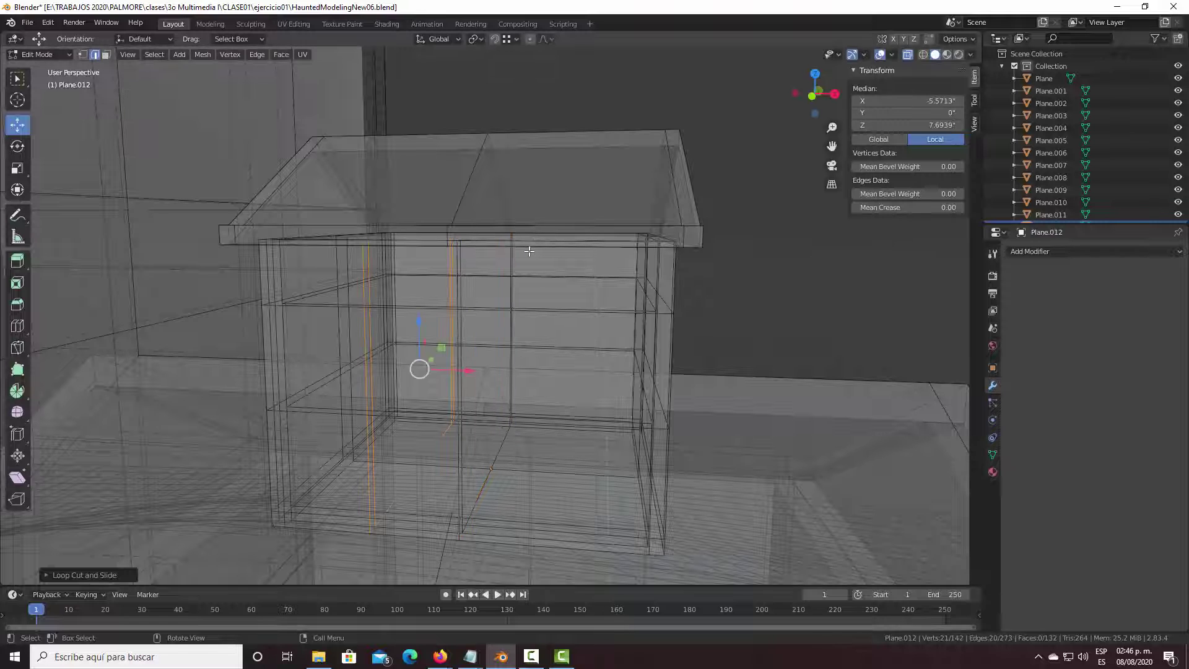
pyautogui.hotkey('ctrl', 'r')
pyautogui.click(566, 248)
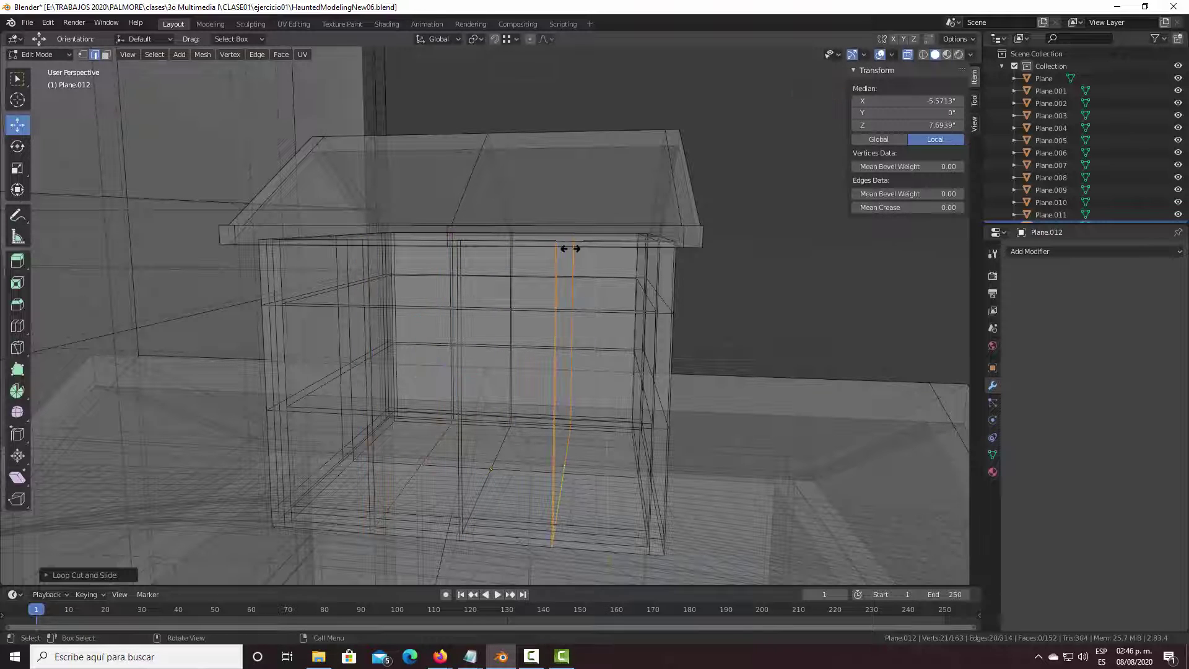
pyautogui.rightClick(630, 333)
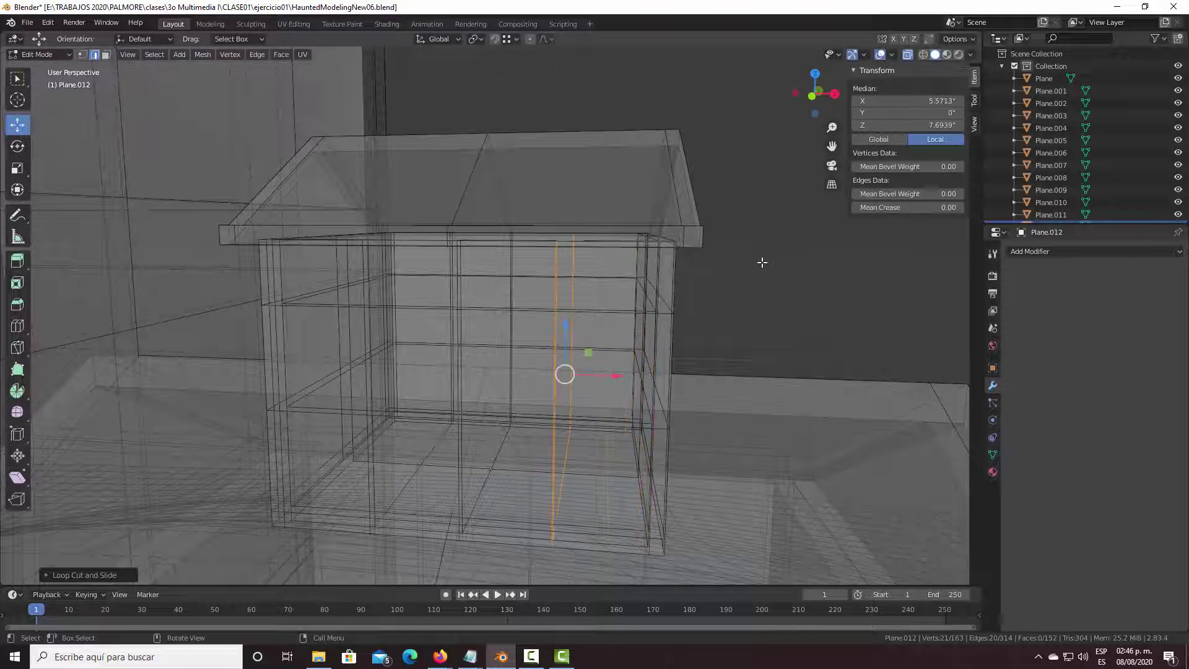
pyautogui.click(907, 55)
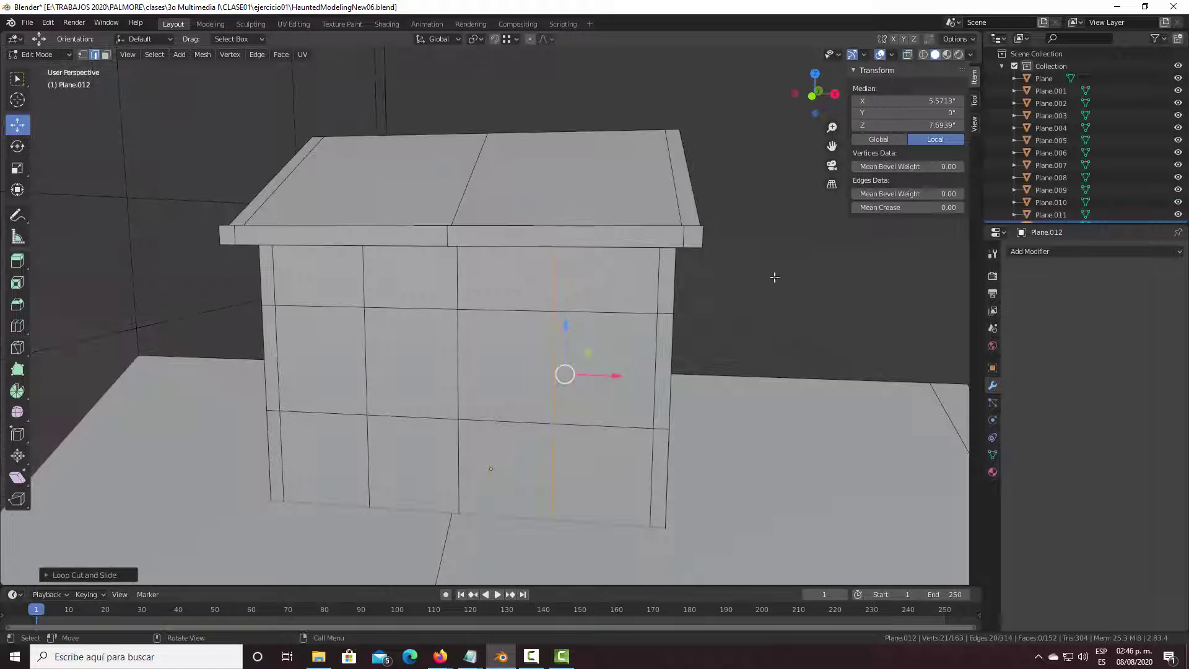
pyautogui.moveTo(730, 273); pyautogui.dragTo(782, 278, button='middle')
pyautogui.hotkey('alt', 'a')
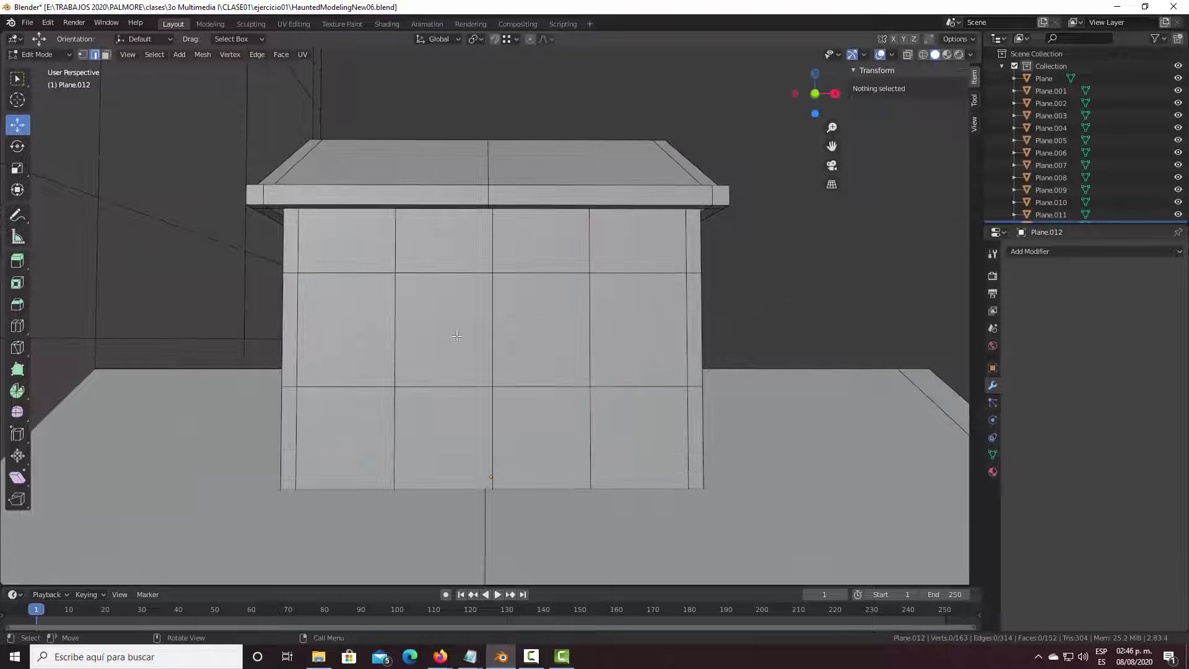
# Delete the two adjacent middle-row faces on the front wall using X > Faces.
pyautogui.click(107, 55)
pyautogui.click(415, 308)
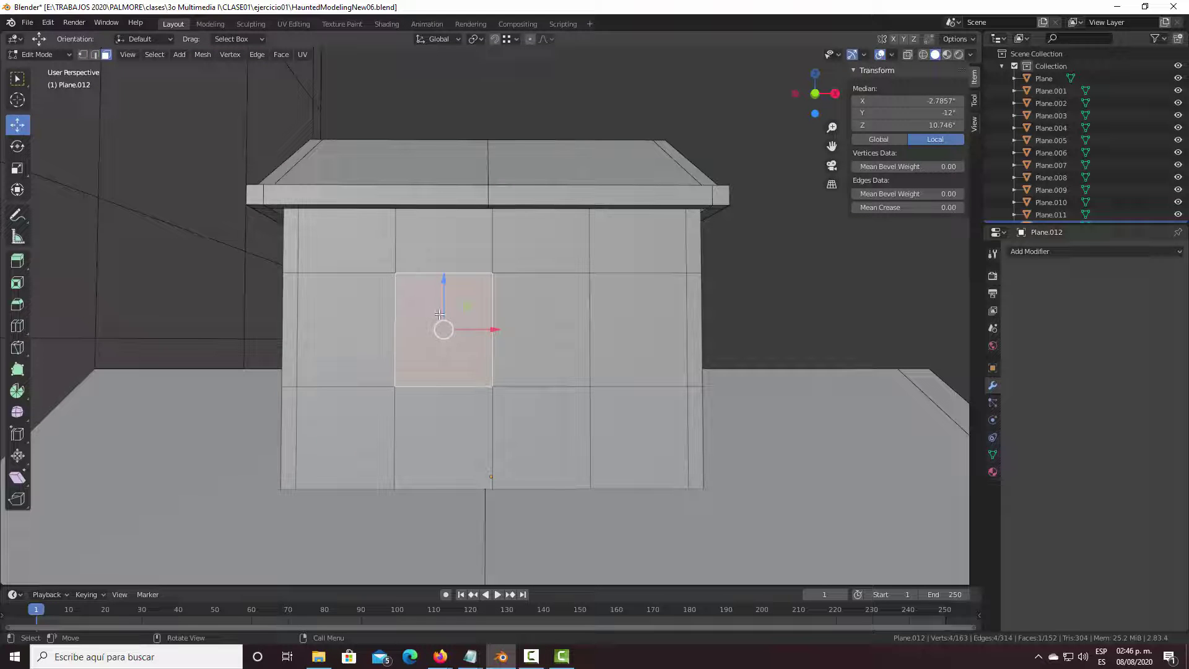
pyautogui.keyDown('shift'); pyautogui.click(526, 329); pyautogui.keyUp('shift')
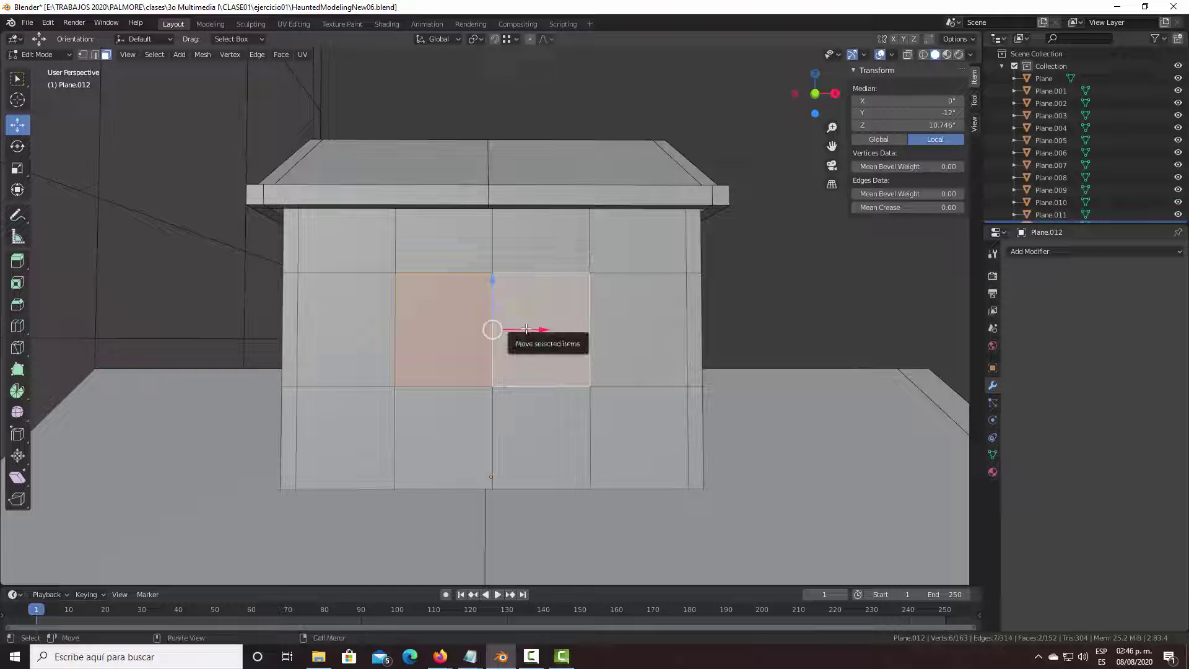
pyautogui.press('x')
pyautogui.click(504, 329)
pyautogui.click(444, 326)
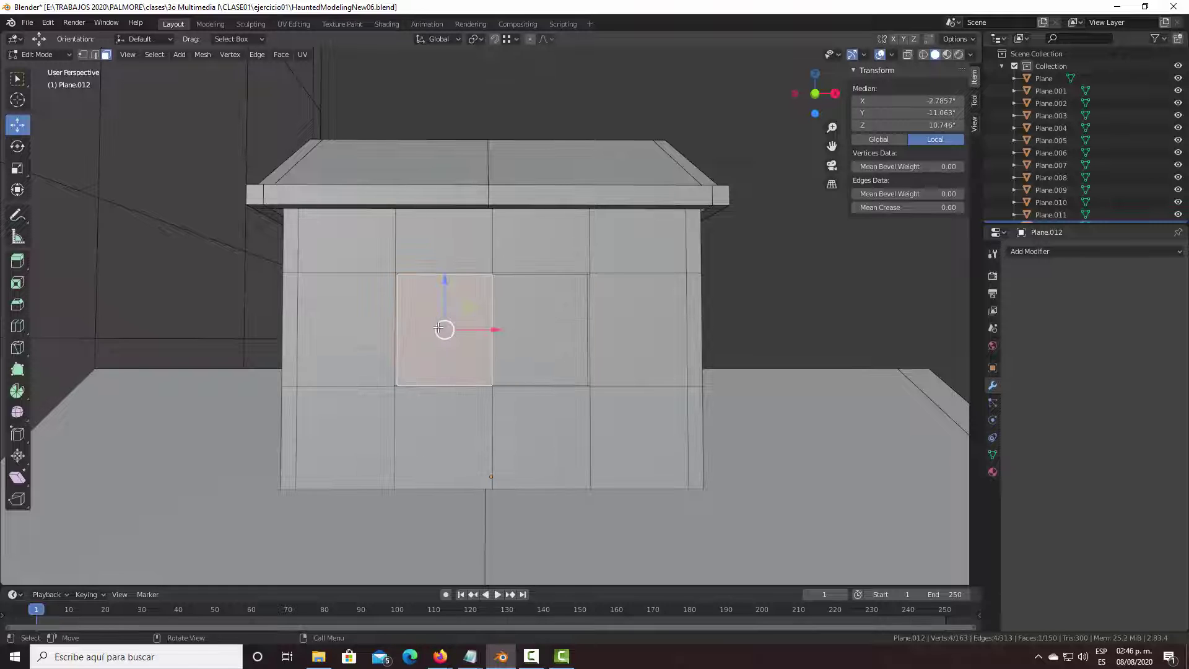
pyautogui.click(536, 320)
pyautogui.press('x')
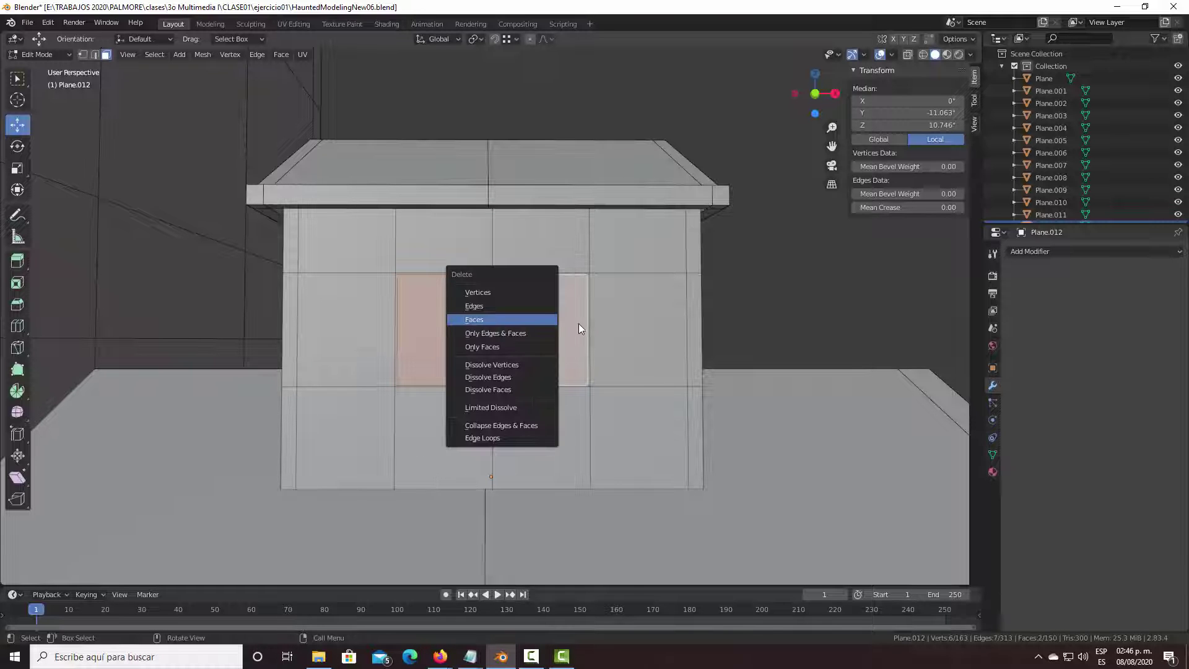
pyautogui.click(532, 318)
pyautogui.moveTo(676, 306); pyautogui.dragTo(622, 312, button='middle')
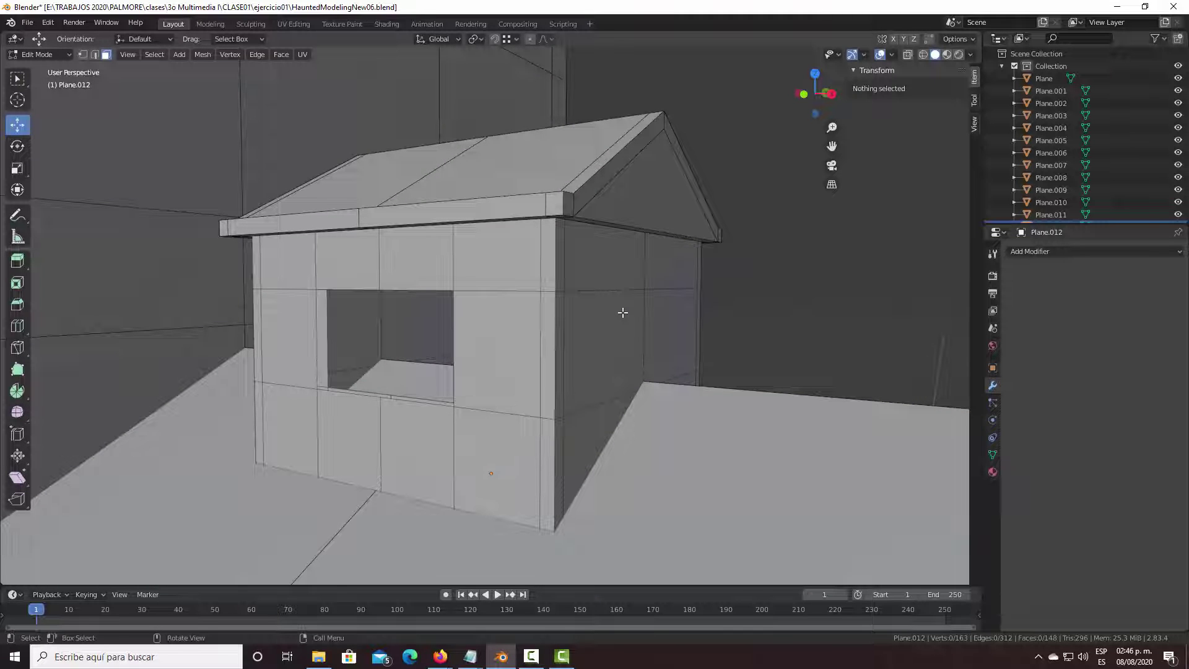
# Extrude the window opening's top and right edges inward.
pyautogui.moveTo(542, 320); pyautogui.dragTo(464, 288, button='middle')
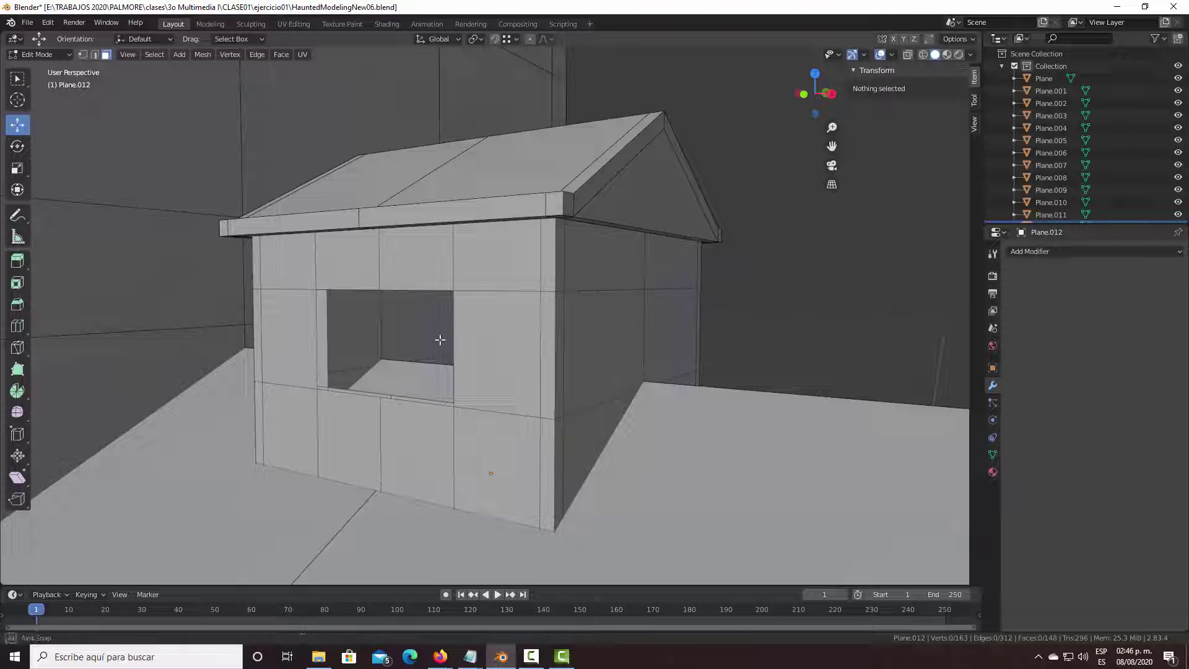
pyautogui.scroll(3, 463, 288)
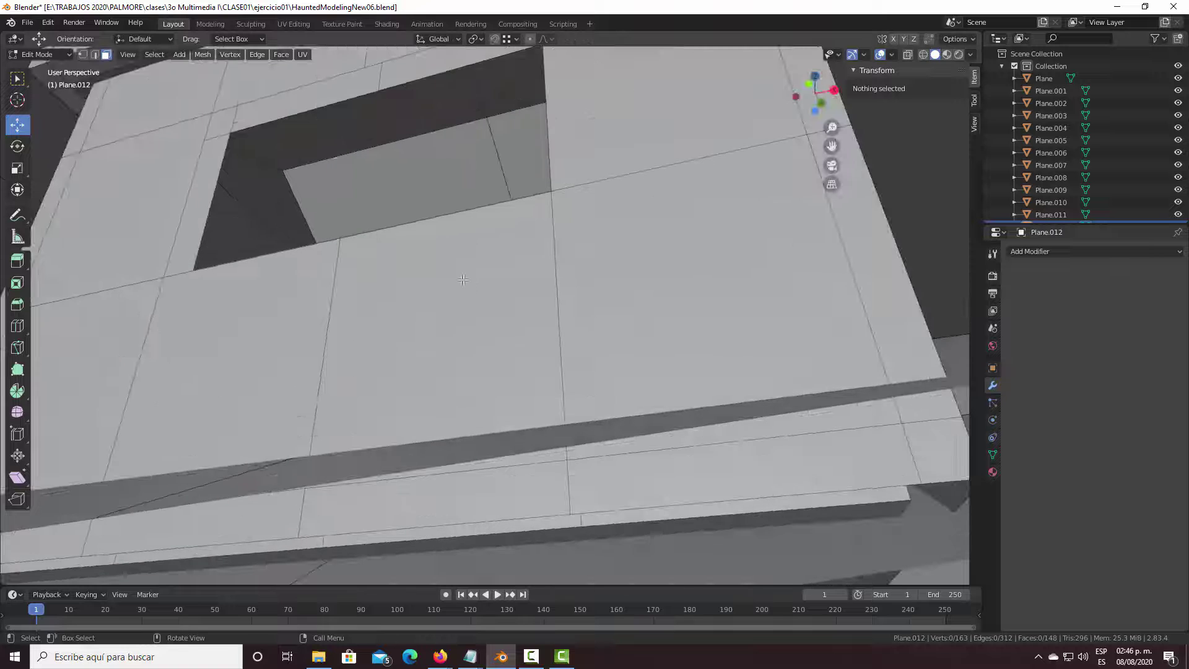
pyautogui.moveTo(444, 227); pyautogui.dragTo(418, 249, button='middle')
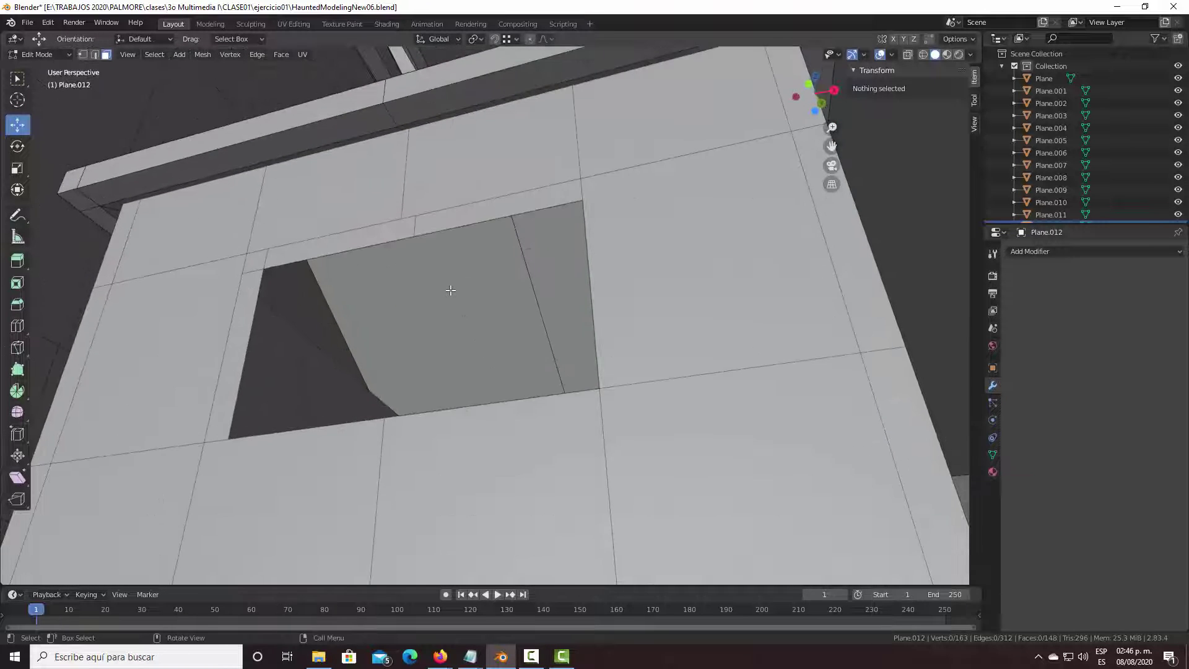
pyautogui.click(95, 55)
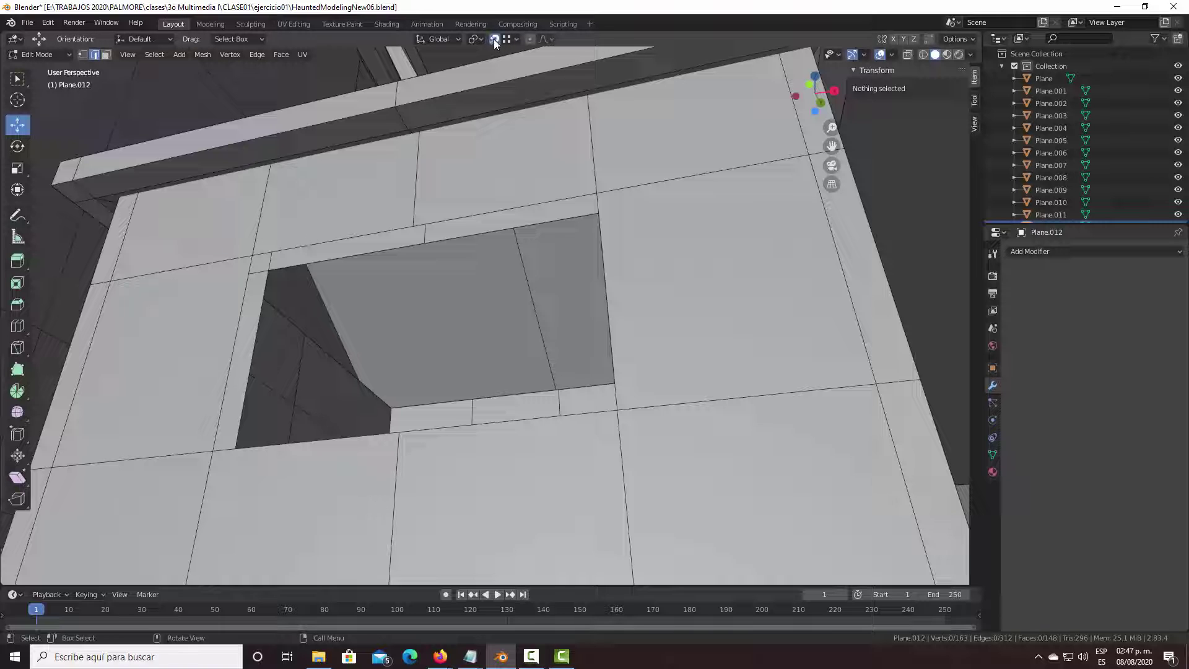
pyautogui.click(374, 254)
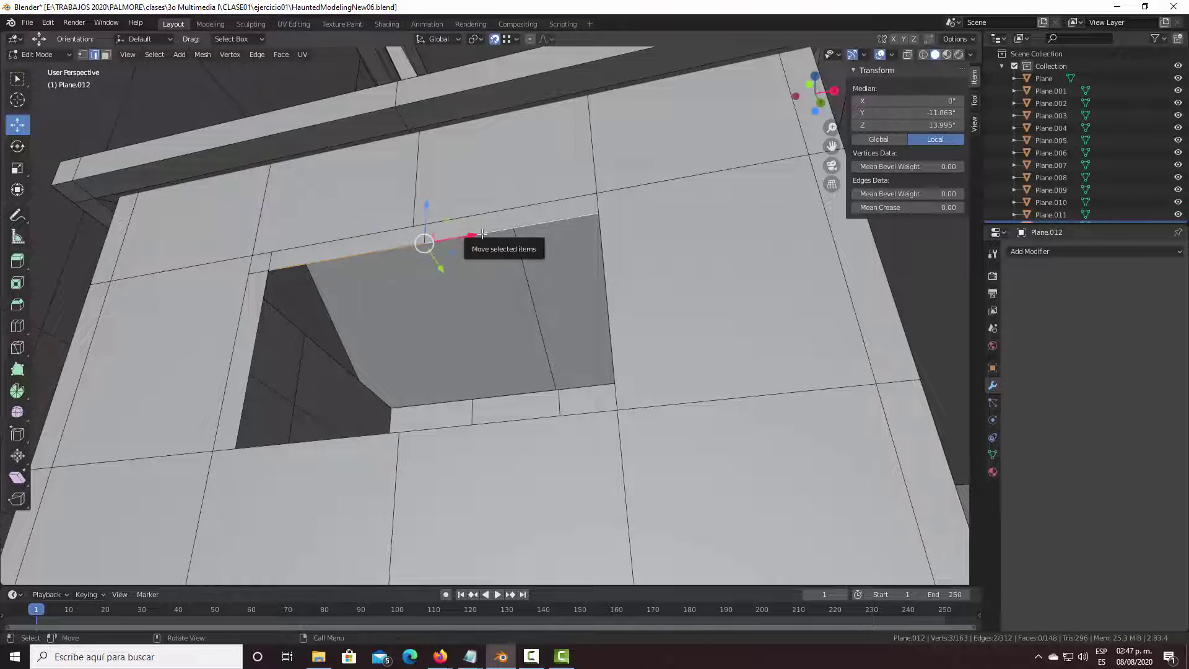
pyautogui.press('e')
pyautogui.click(416, 223)
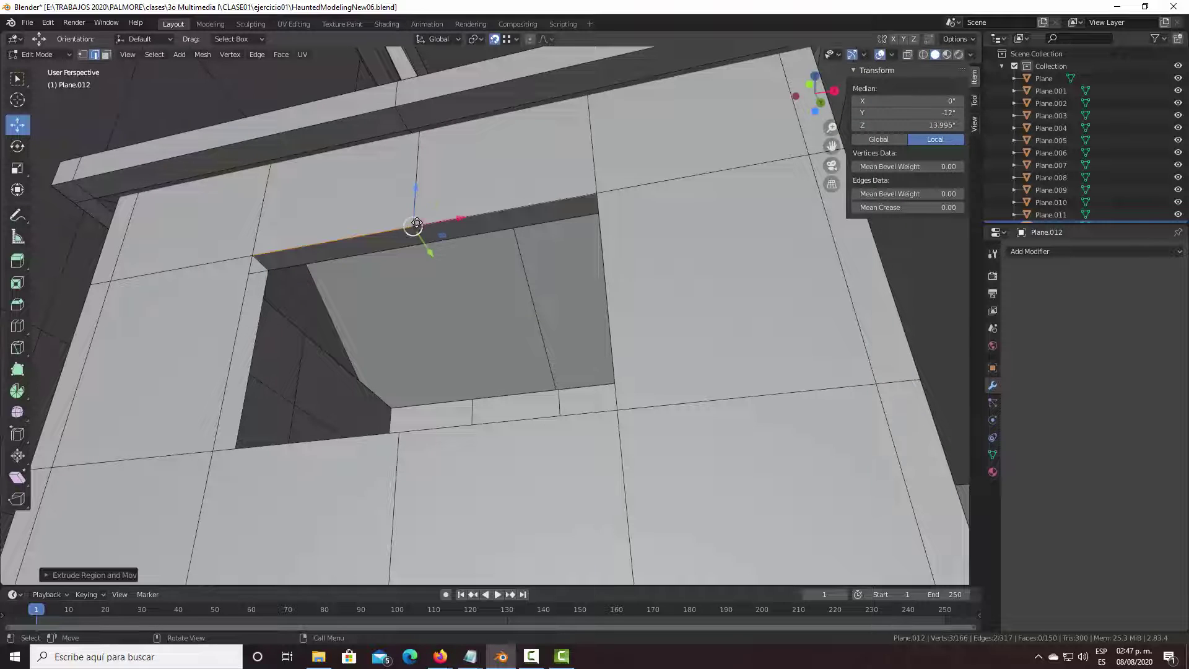
pyautogui.moveTo(416, 223); pyautogui.dragTo(666, 271, button='middle')
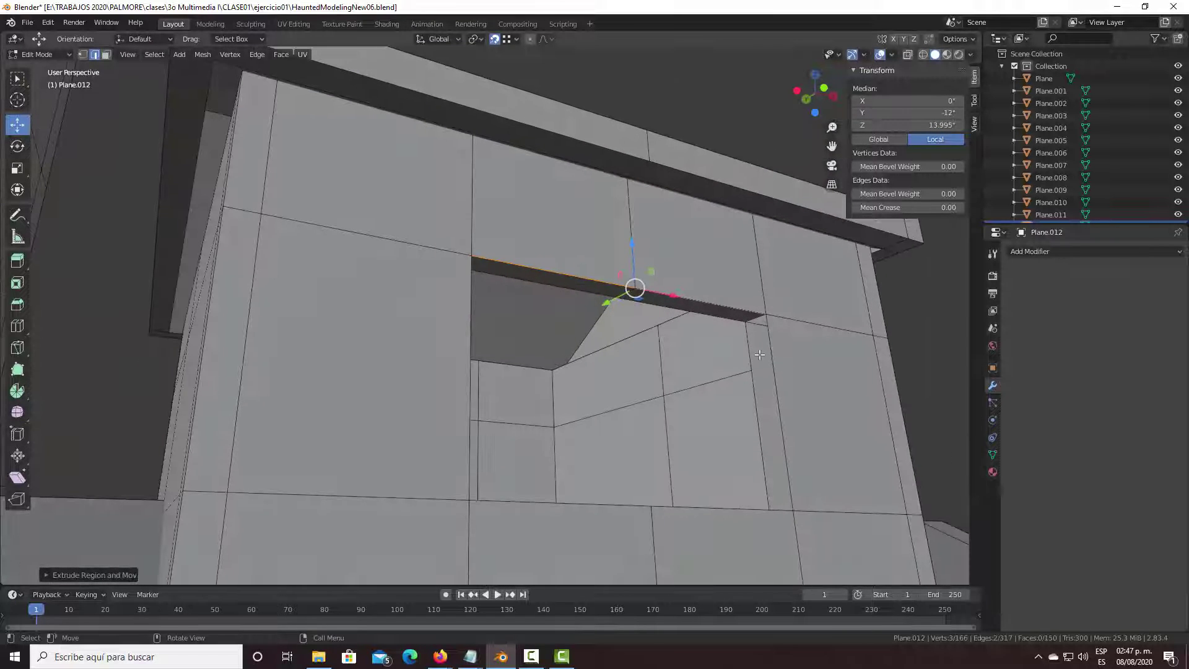
pyautogui.click(752, 364)
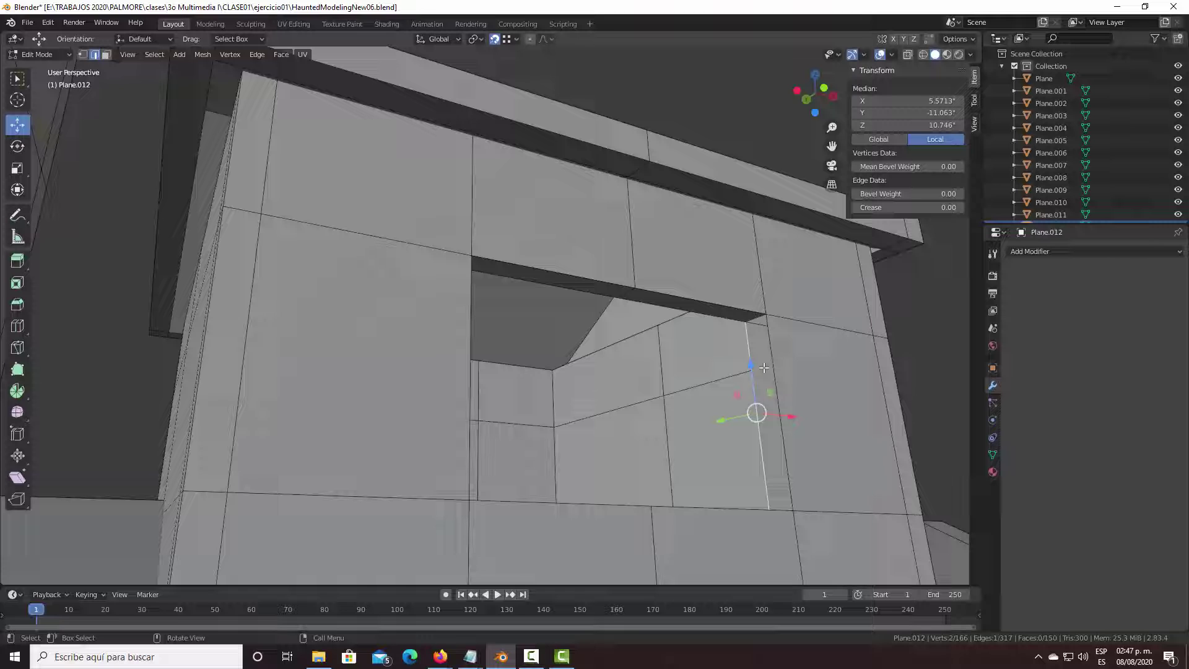
pyautogui.press('e')
pyautogui.click(728, 357)
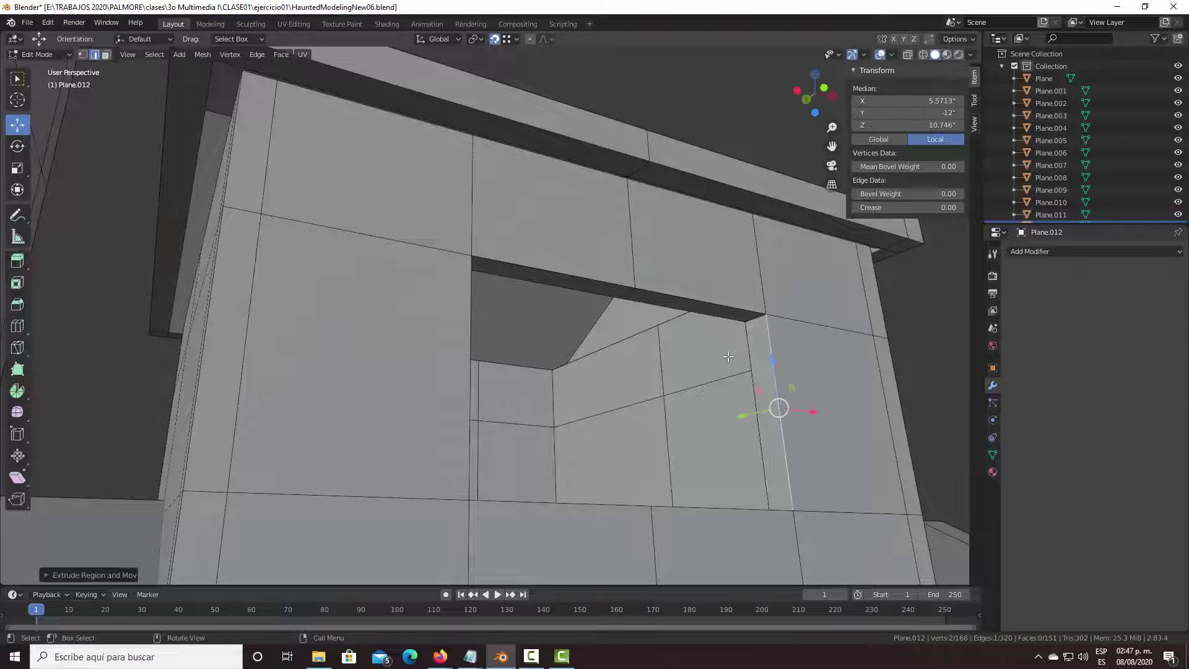
# Extrude the window's bottom edges and left jamb inward to complete the opening's depth.
pyautogui.moveTo(728, 357)
pyautogui.mouseDown(button='middle')
pyautogui.moveTo(631, 315)
pyautogui.moveTo(626, 323)
pyautogui.moveTo(618, 246)
pyautogui.moveTo(515, 274)
pyautogui.mouseUp(button='middle')
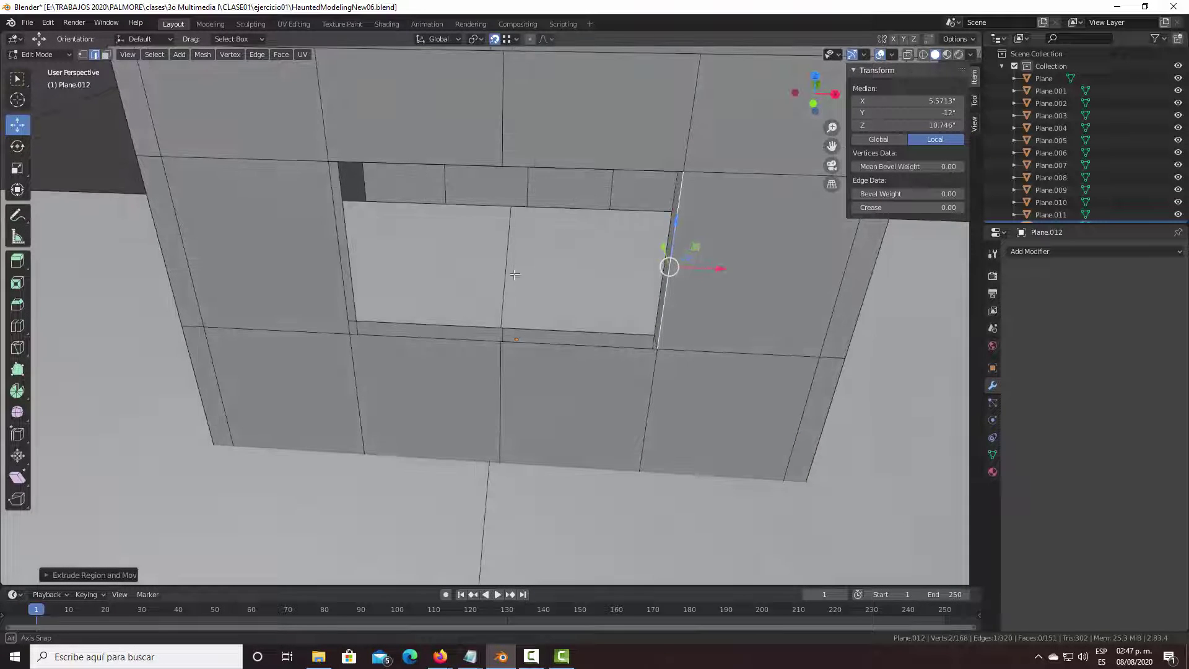
pyautogui.click(454, 328)
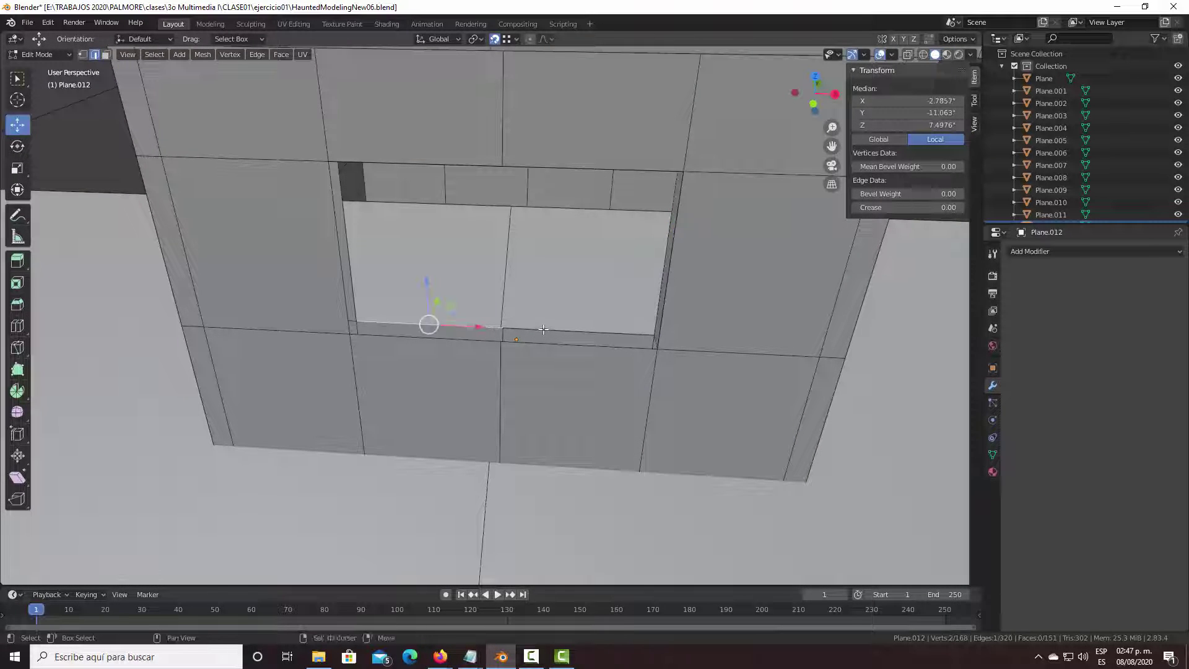
pyautogui.keyDown('shift'); pyautogui.click(543, 329); pyautogui.keyUp('shift')
pyautogui.press('e')
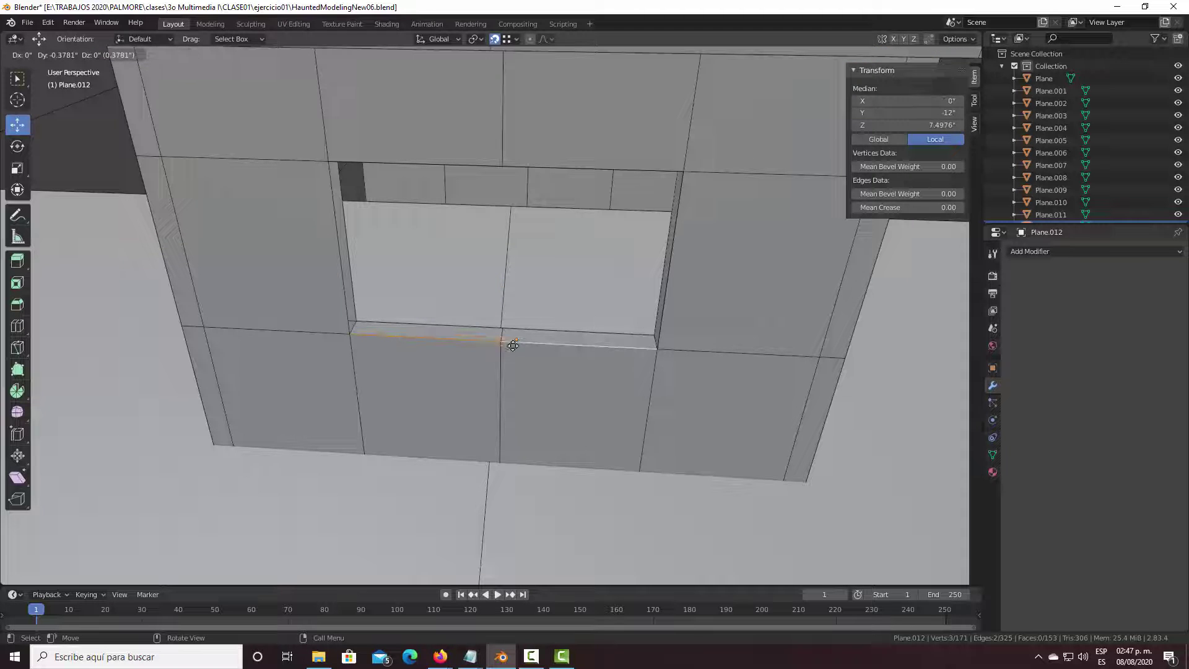
pyautogui.click(518, 346)
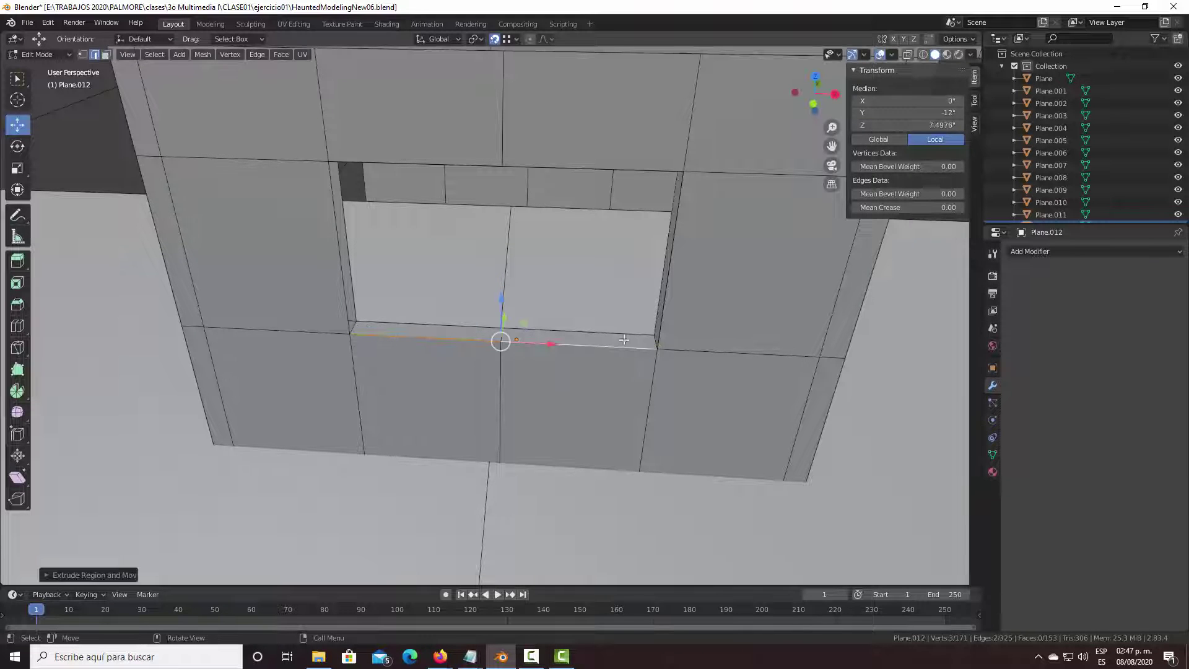
pyautogui.moveTo(518, 346)
pyautogui.mouseDown(button='middle')
pyautogui.moveTo(500, 290)
pyautogui.moveTo(350, 181)
pyautogui.mouseUp(button='middle')
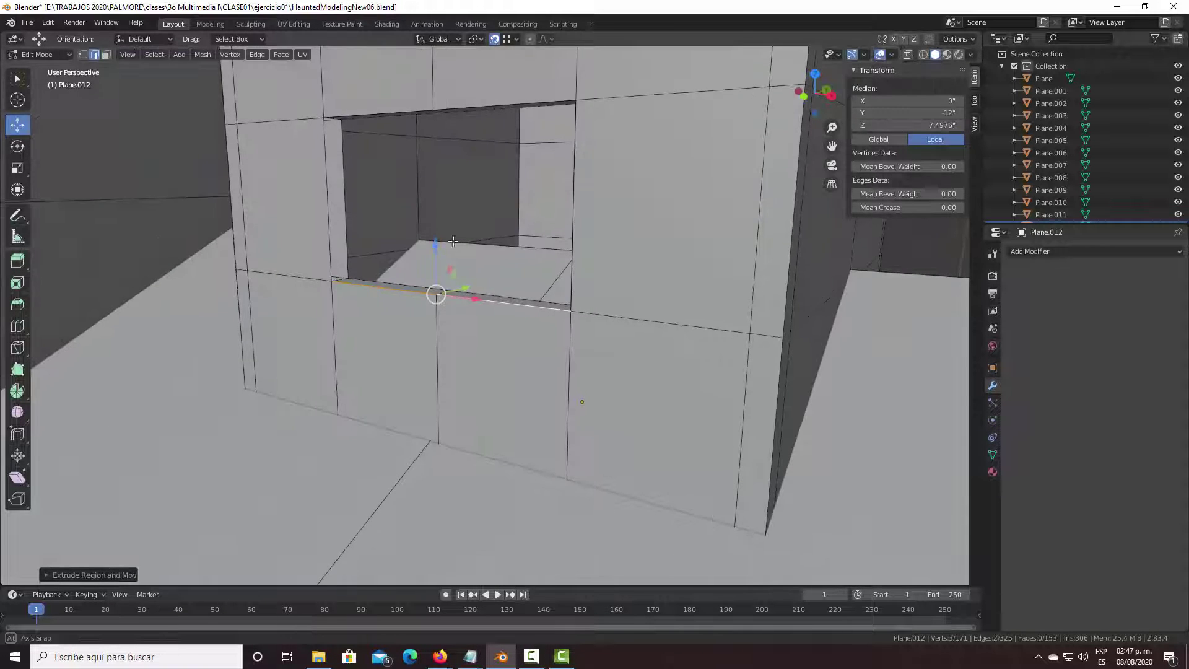
pyautogui.click(344, 187)
pyautogui.press('e')
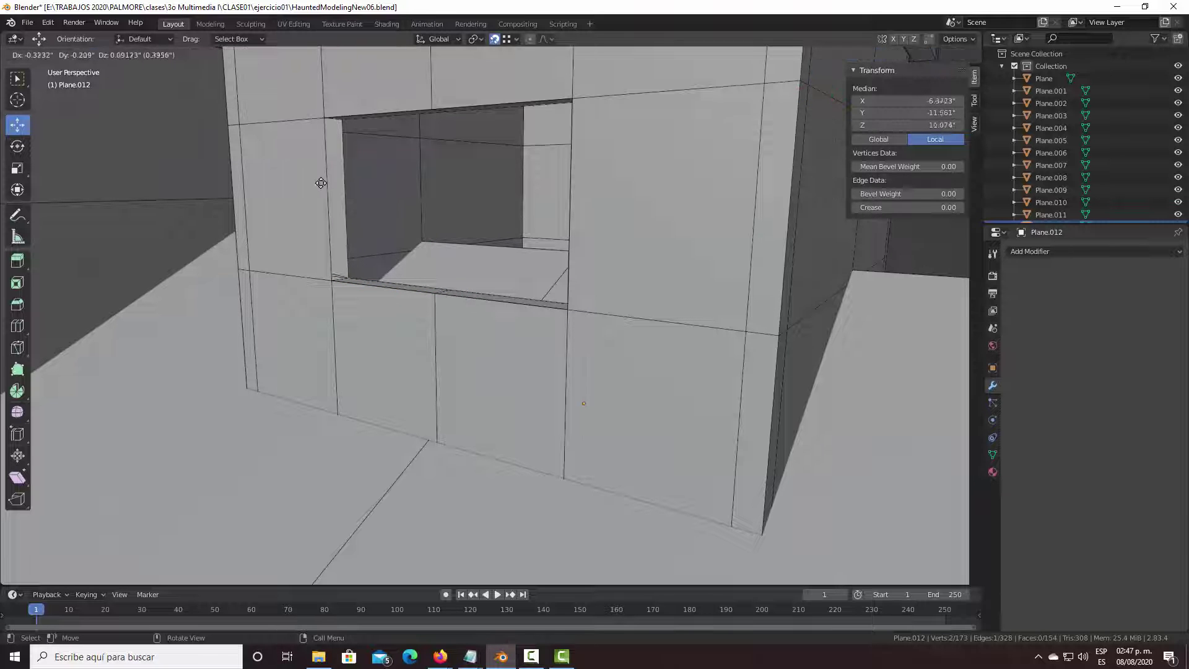
pyautogui.click(319, 118)
pyautogui.moveTo(401, 218)
pyautogui.mouseDown(button='middle')
pyautogui.moveTo(436, 224)
pyautogui.moveTo(187, 106)
pyautogui.mouseUp(button='middle')
pyautogui.scroll(-5, 436, 224)
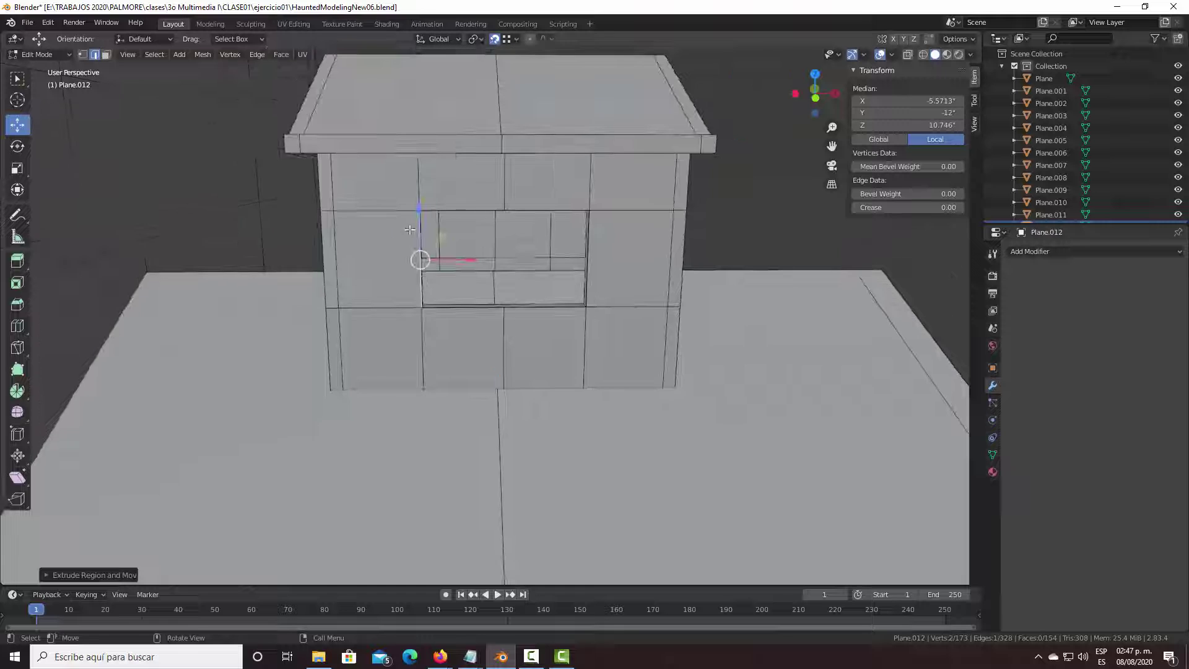
# Merge all of Plane.012's vertices by distance with X-ray on, removing 10 duplicates.
pyautogui.click(82, 54)
pyautogui.scroll(-4, 247, 176)
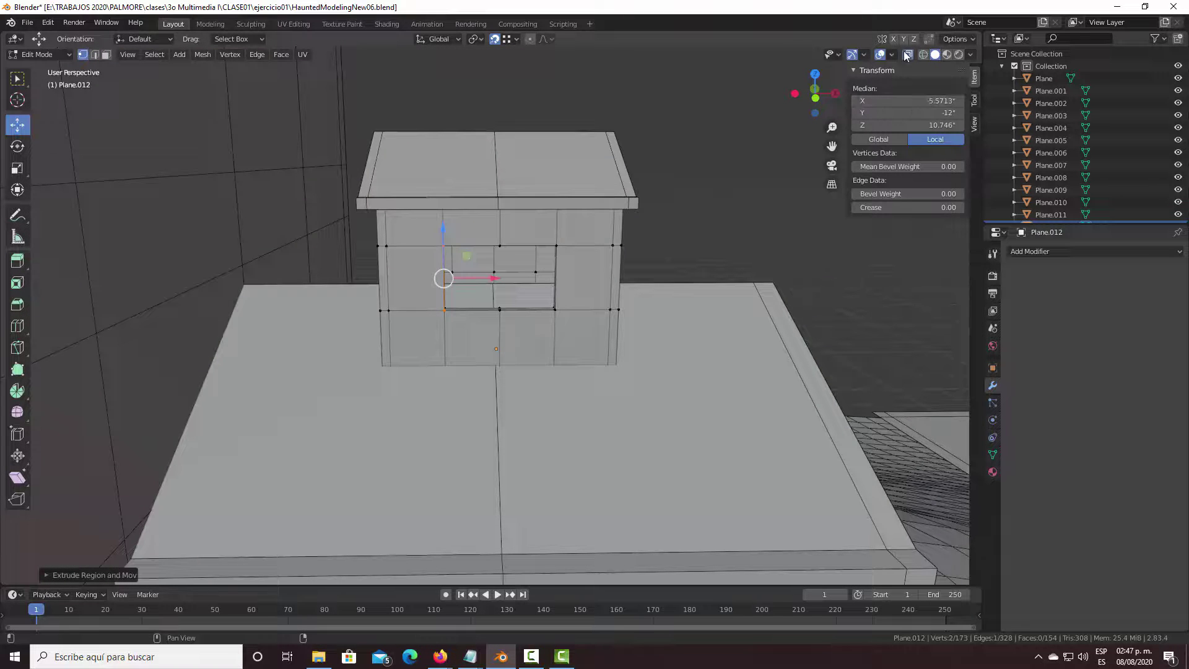
pyautogui.hotkey('alt', 'z')
pyautogui.moveTo(254, 106); pyautogui.dragTo(672, 393)
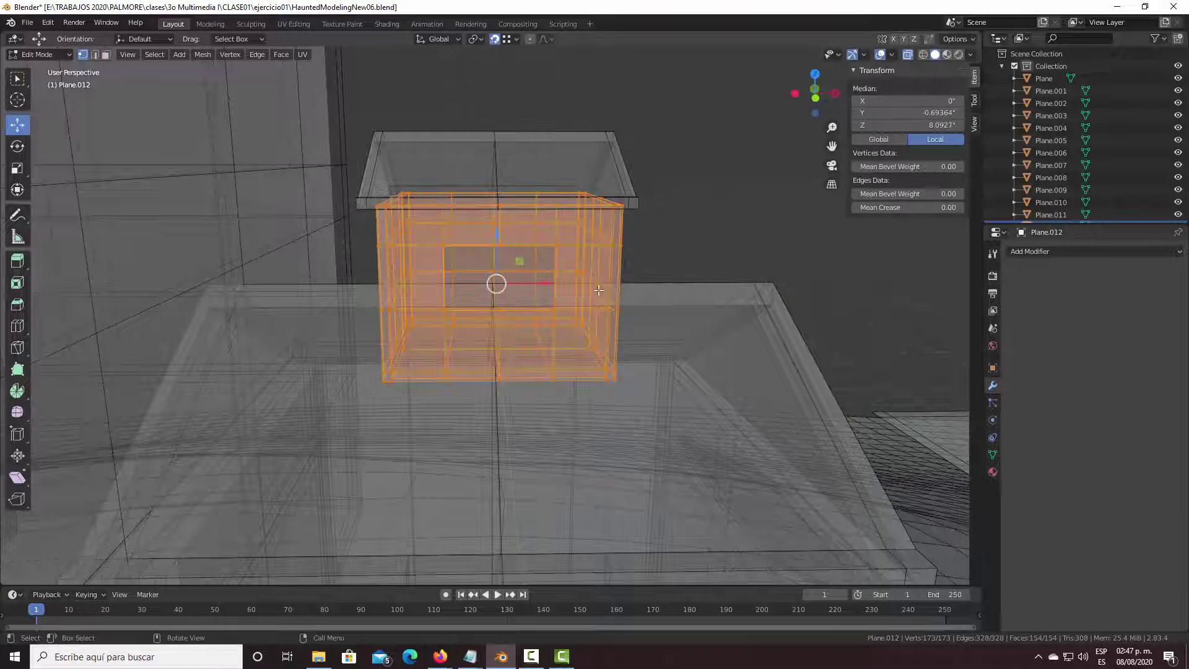
pyautogui.rightClick(565, 238)
pyautogui.moveTo(507, 287)
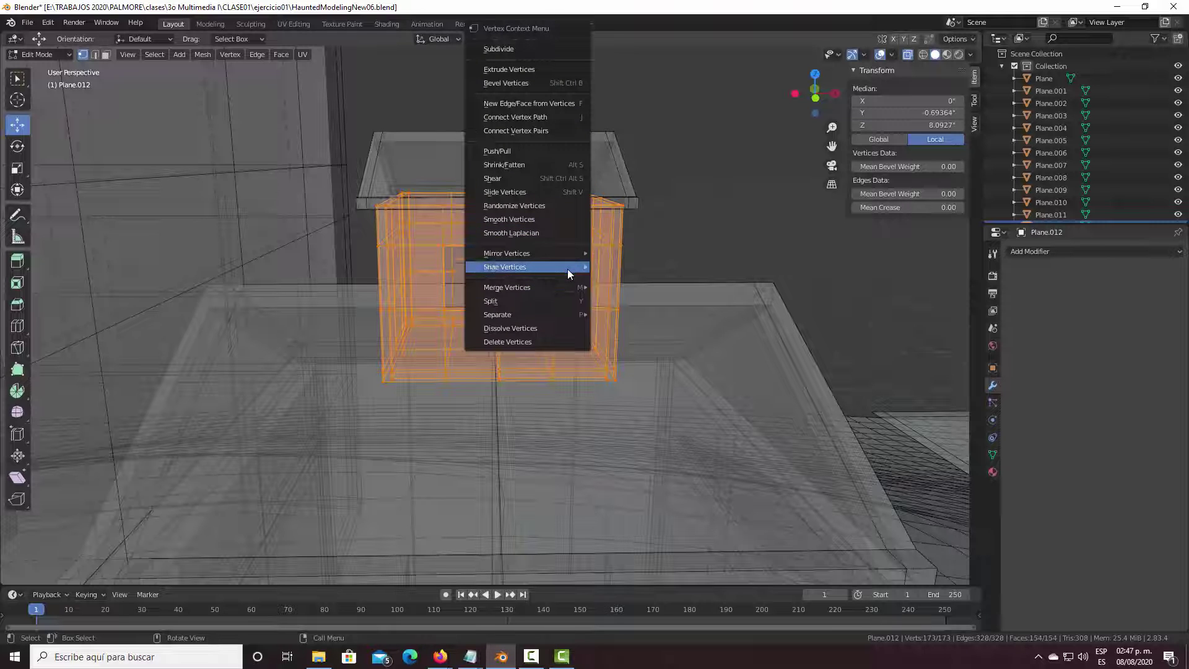
pyautogui.click(622, 331)
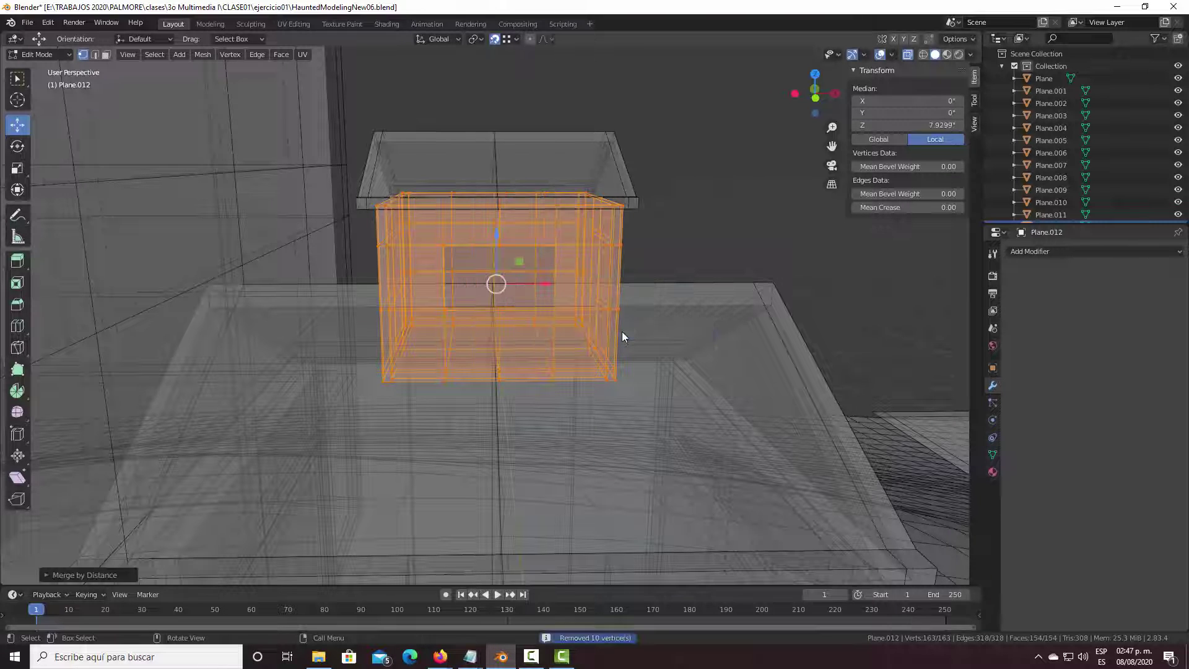
pyautogui.scroll(-4, 656, 270)
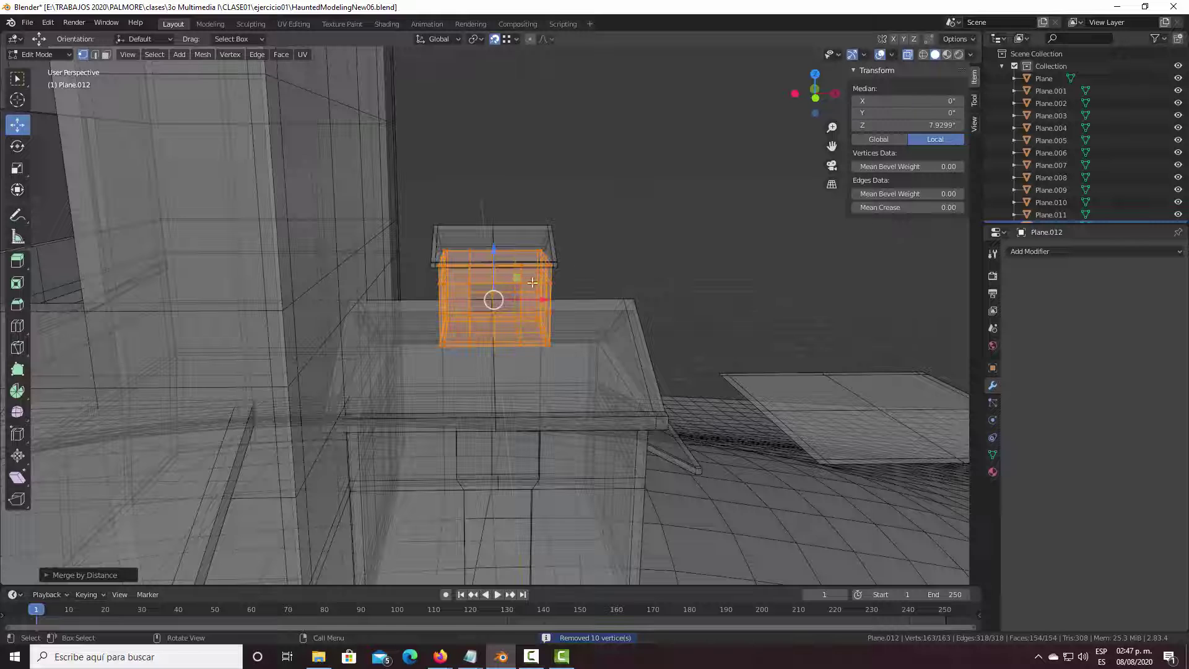
# Merge the house body Plane's vertices by distance, removing 20, then return to solid Object Mode.
pyautogui.press('Tab')
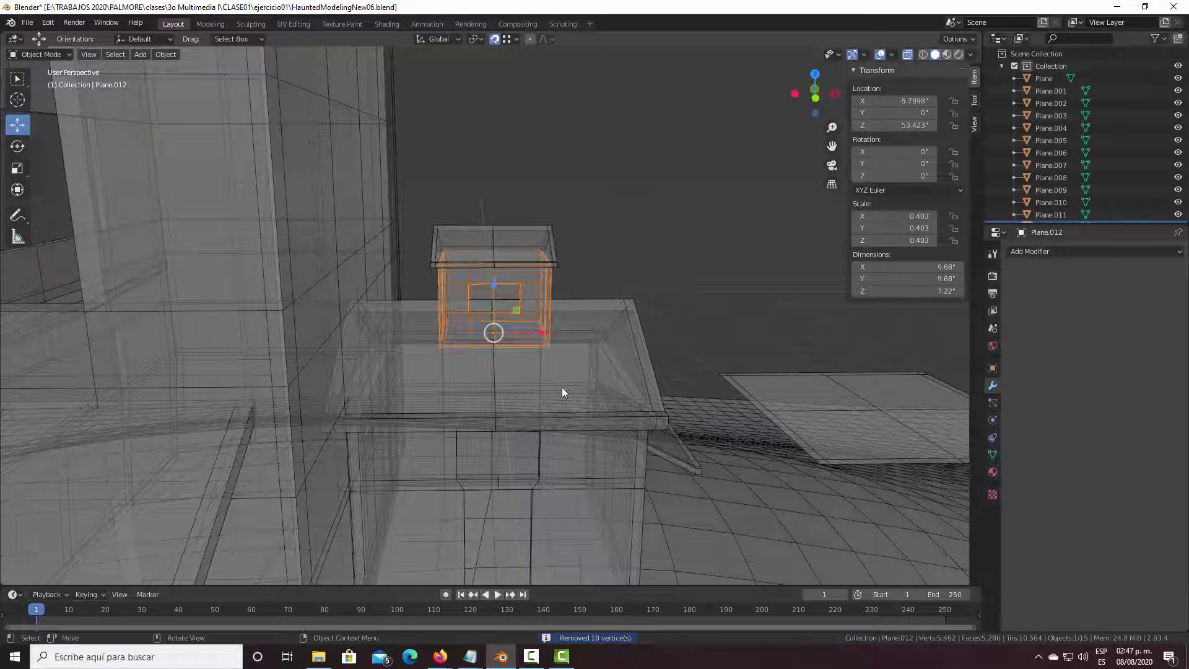
pyautogui.click(563, 392)
pyautogui.scroll(-1, 562, 392)
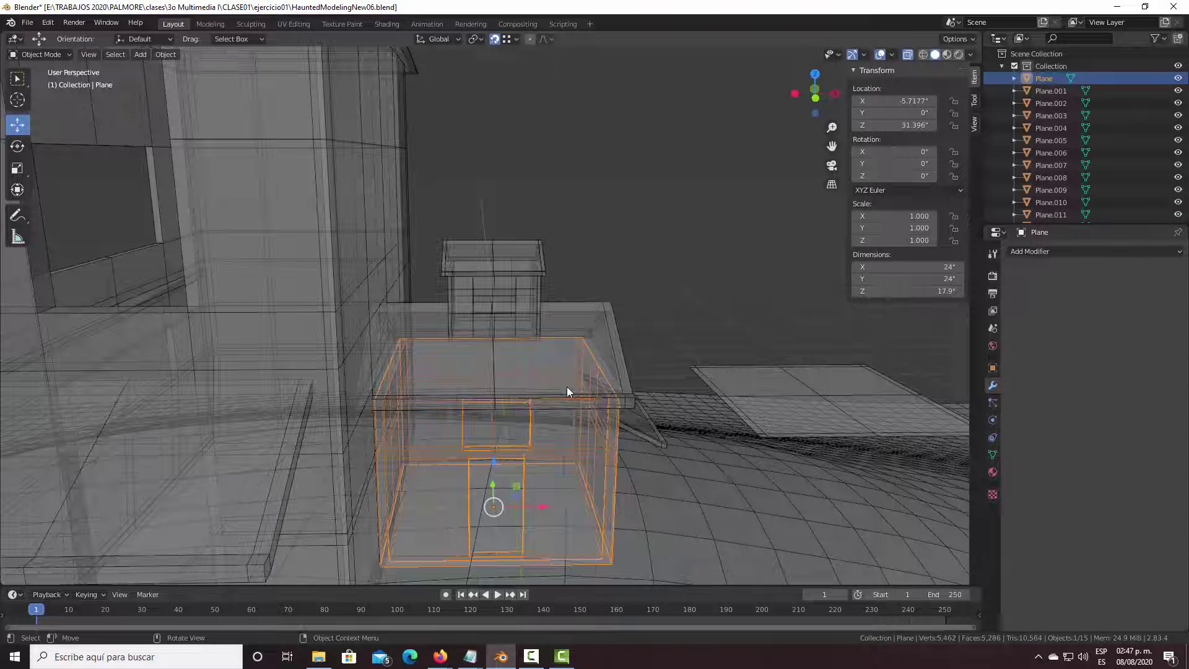
pyautogui.press('KP_Decimal')
pyautogui.scroll(-1, 399, 242)
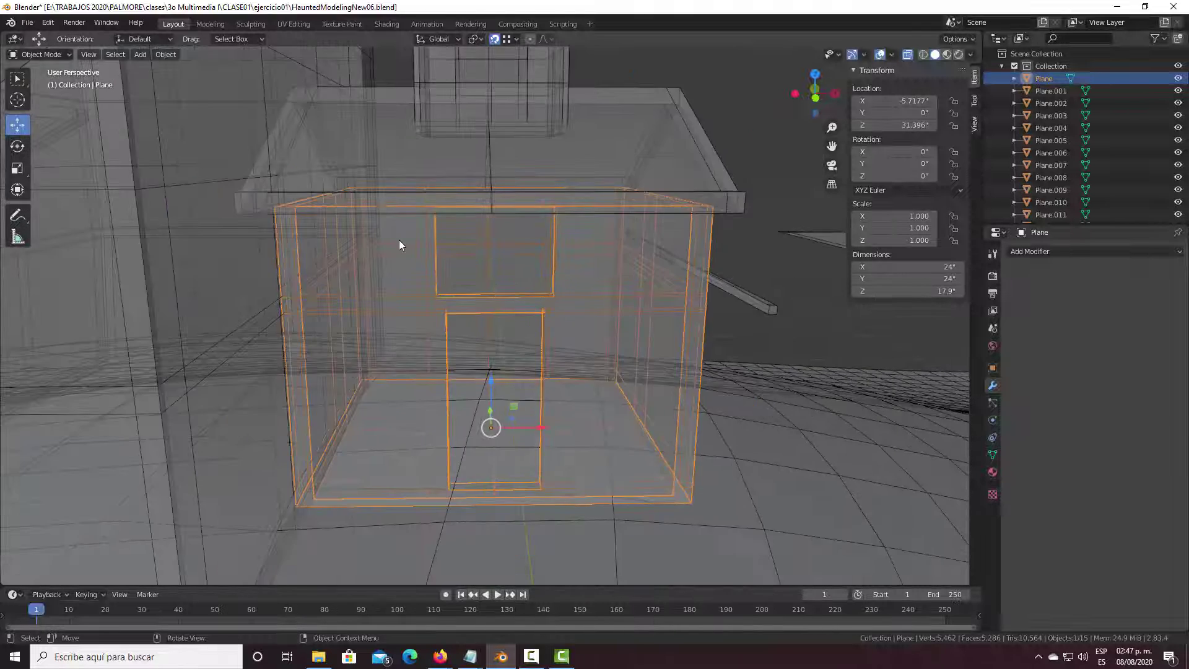
pyautogui.scroll(-2, 399, 242)
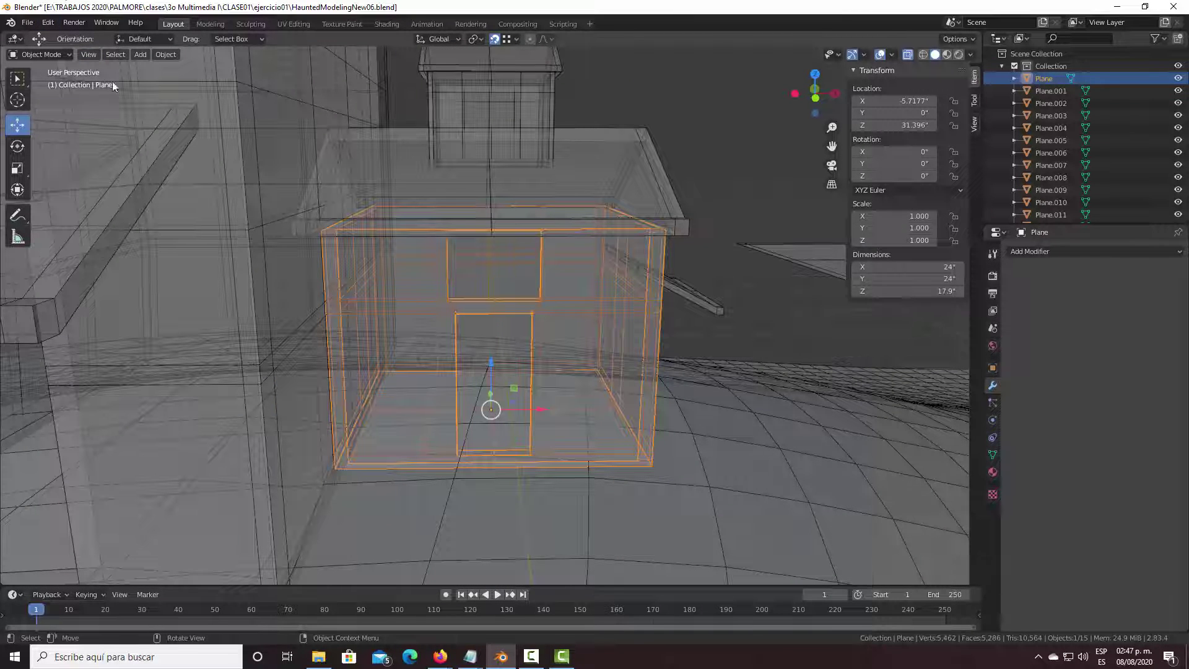
pyautogui.press('Tab')
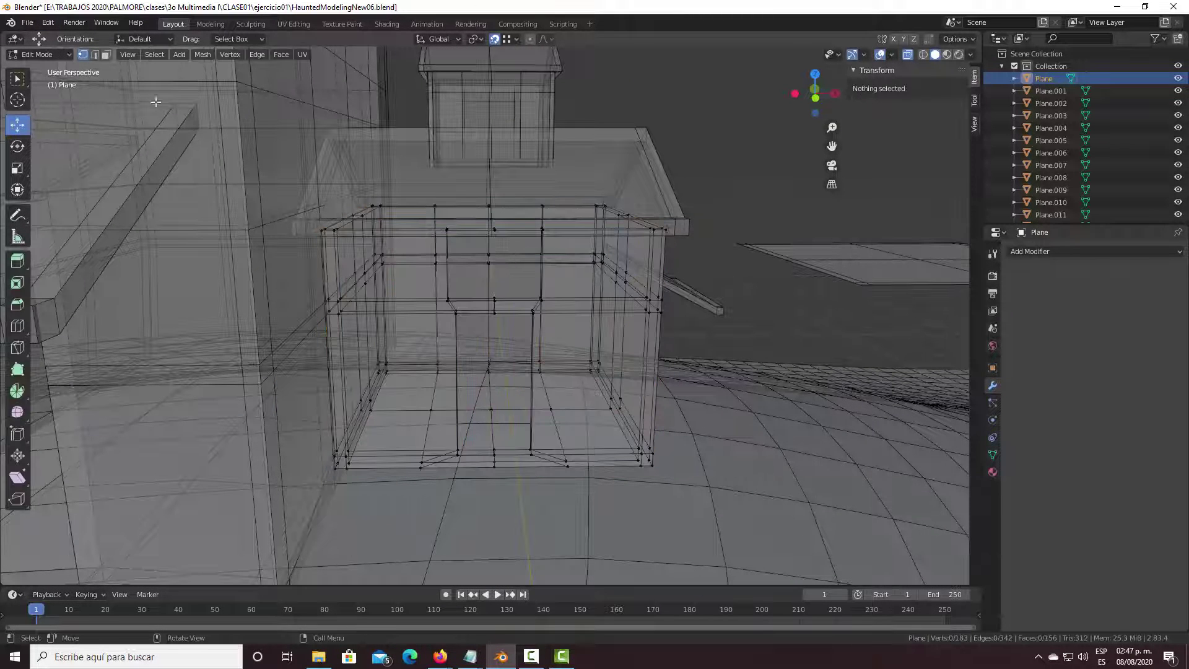
pyautogui.moveTo(228, 109); pyautogui.dragTo(760, 504)
pyautogui.rightClick(559, 284)
pyautogui.moveTo(499, 288)
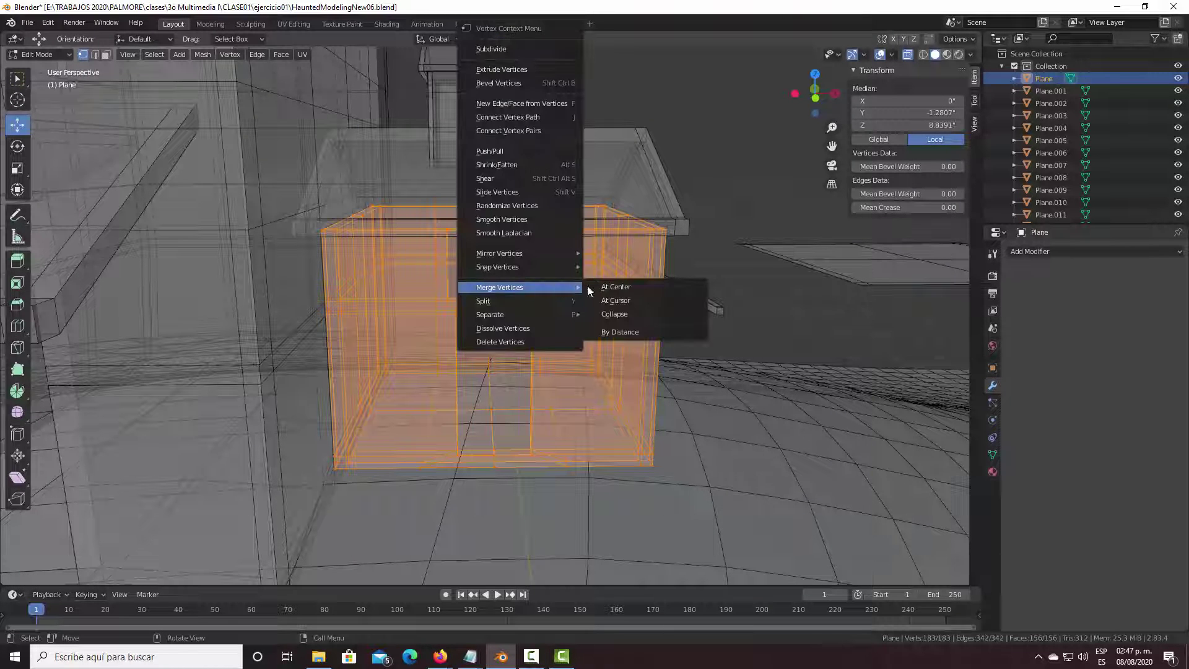
pyautogui.click(621, 333)
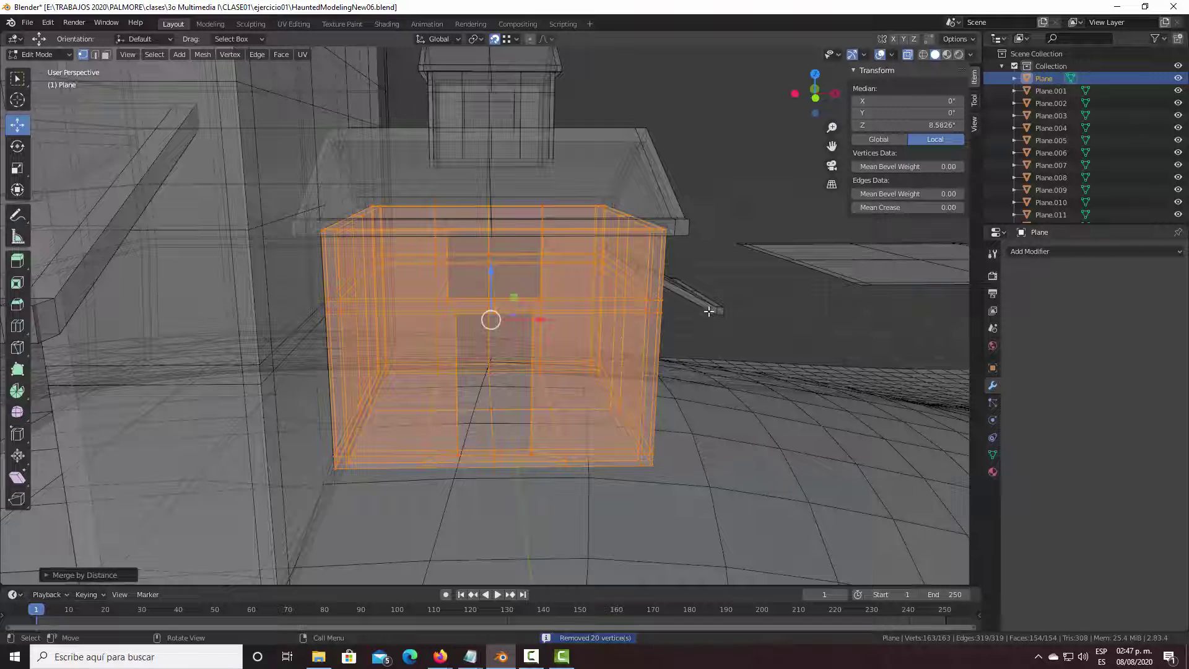
pyautogui.scroll(-1, 705, 317)
pyautogui.scroll(-1, 706, 318)
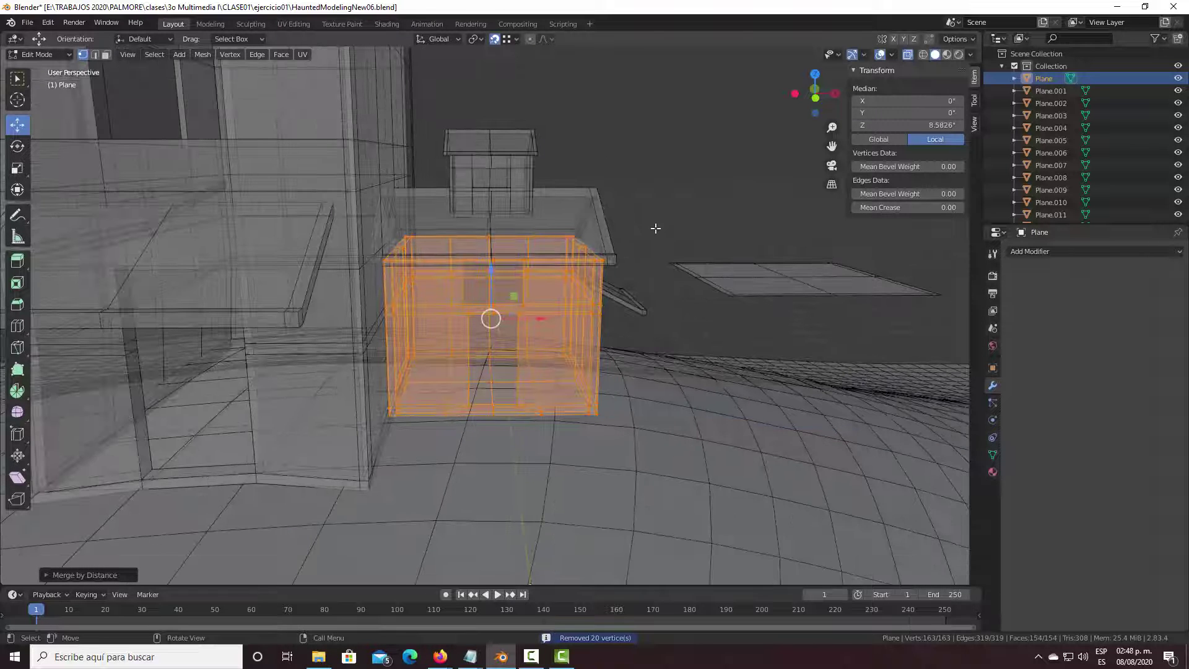
pyautogui.press('Tab')
pyautogui.click(907, 55)
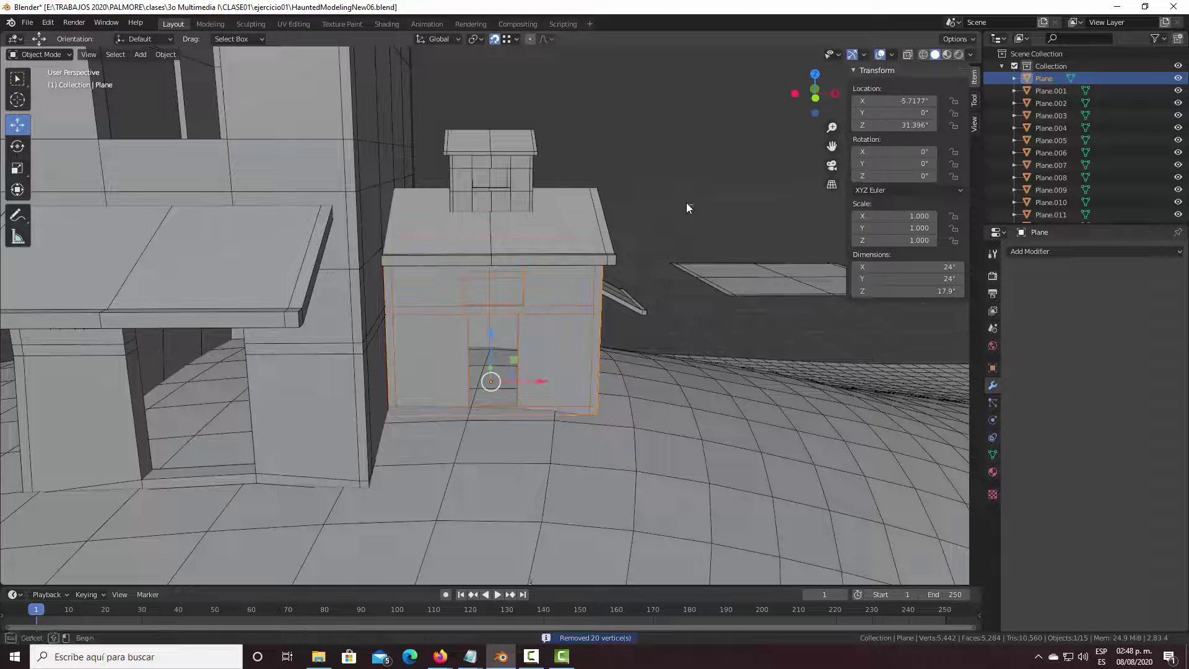
pyautogui.click(674, 199)
pyautogui.moveTo(672, 225)
pyautogui.mouseDown(button='middle')
pyautogui.moveTo(653, 210)
pyautogui.moveTo(615, 223)
pyautogui.moveTo(626, 228)
pyautogui.moveTo(621, 218)
pyautogui.mouseUp(button='middle')
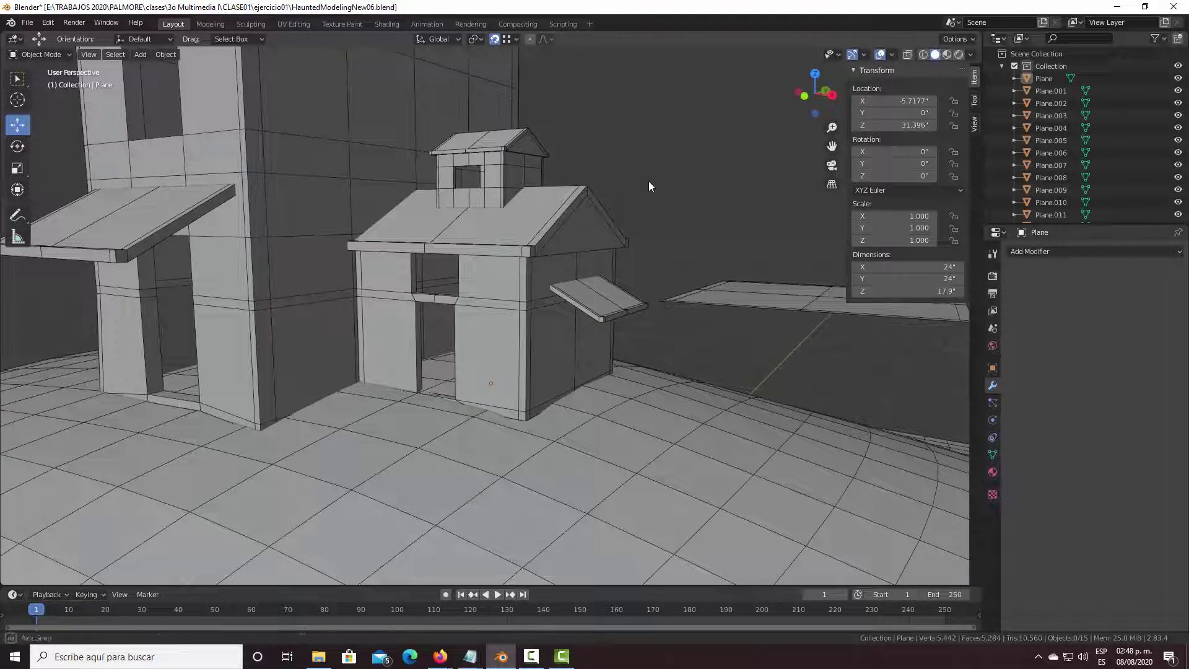
pyautogui.keyDown('ctrl'); pyautogui.moveTo(641, 178); pyautogui.dragTo(687, 296, button='middle'); pyautogui.keyUp('ctrl')
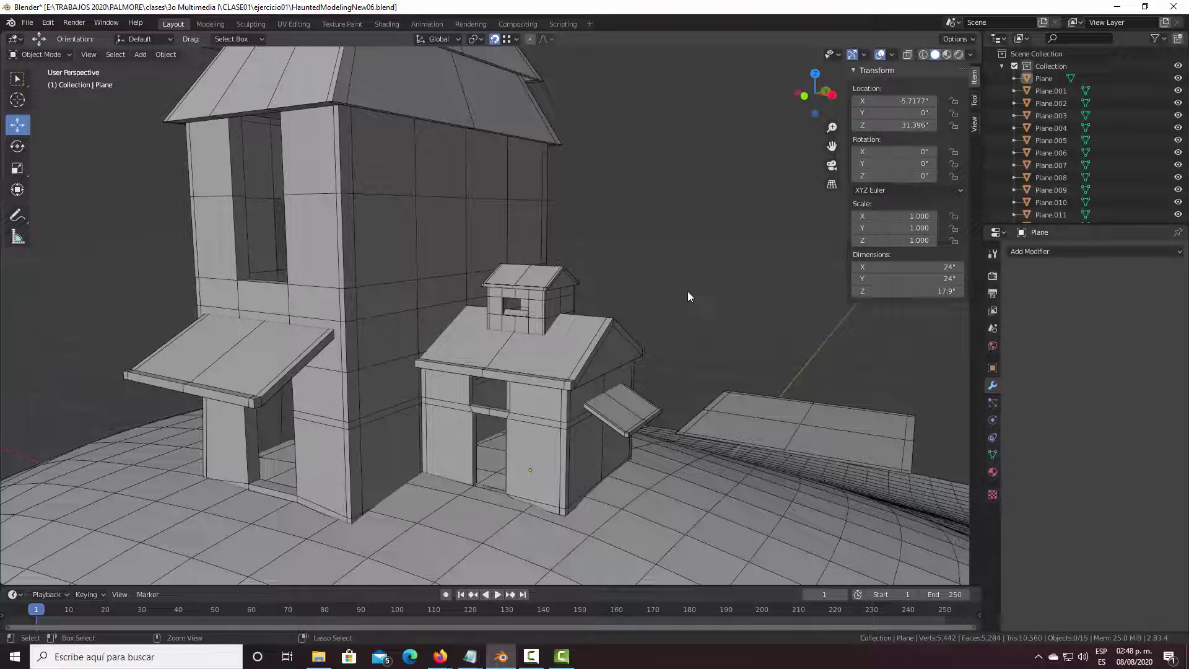